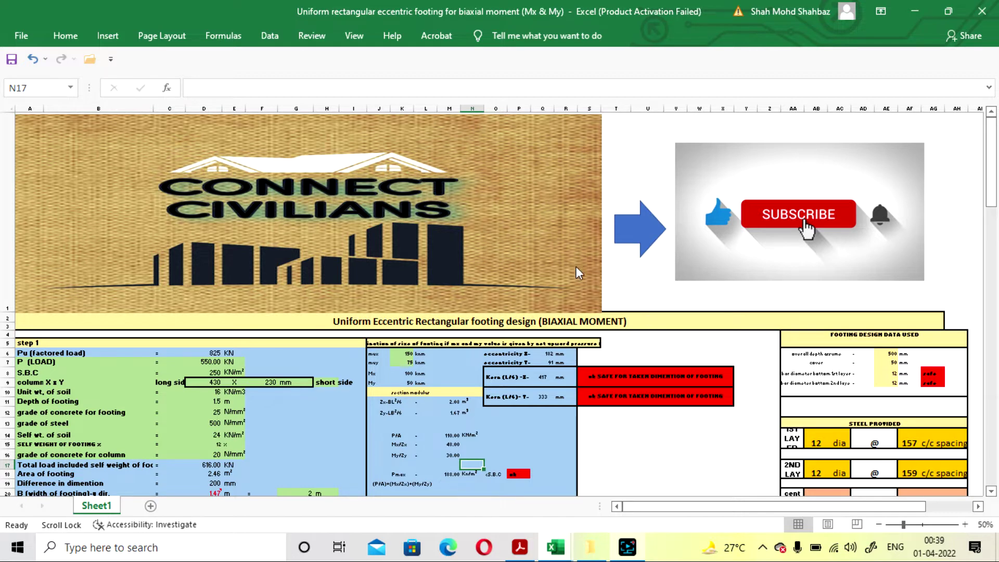
Scroll past the CONNECT CIVILIANS logo banner to the step 1–4 calculation rows
scroll(576, 266, down, 2)
scroll(576, 267, up, 2)
scroll(573, 324, down, 1)
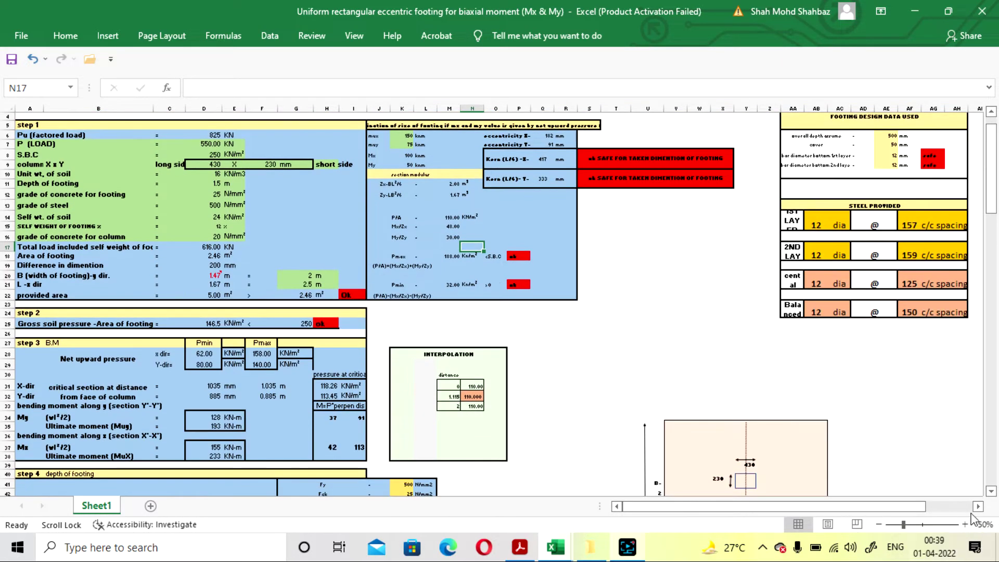
Zoom the sheet to 70% and frame step 1's 2 m × 2.5 m footing with Pmax 188, Pmin 32
click(966, 524)
click(966, 524)
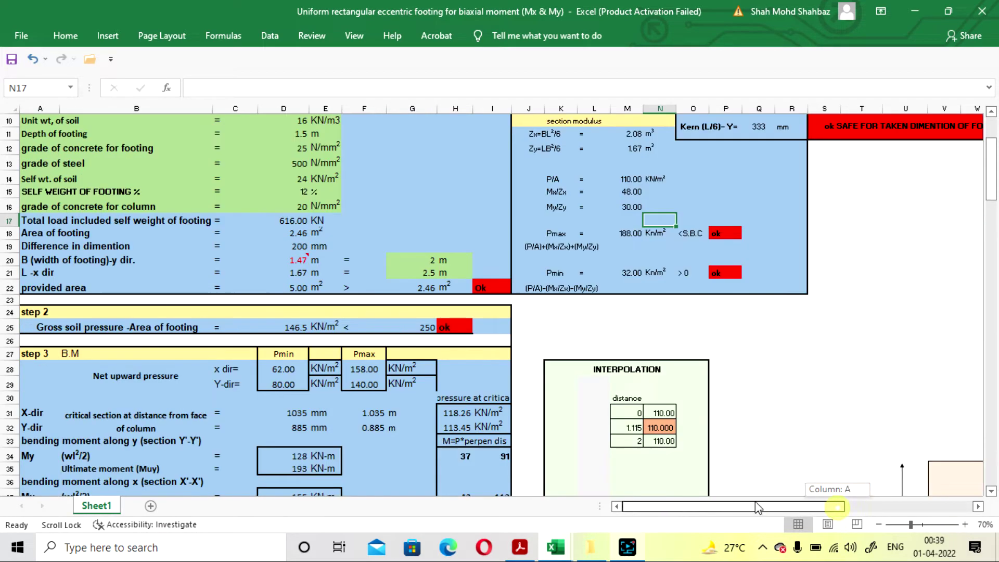
scroll(690, 420, up, 3)
scroll(692, 416, down, 3)
scroll(708, 414, up, 3)
scroll(723, 412, down, 1)
scroll(723, 411, down, 1)
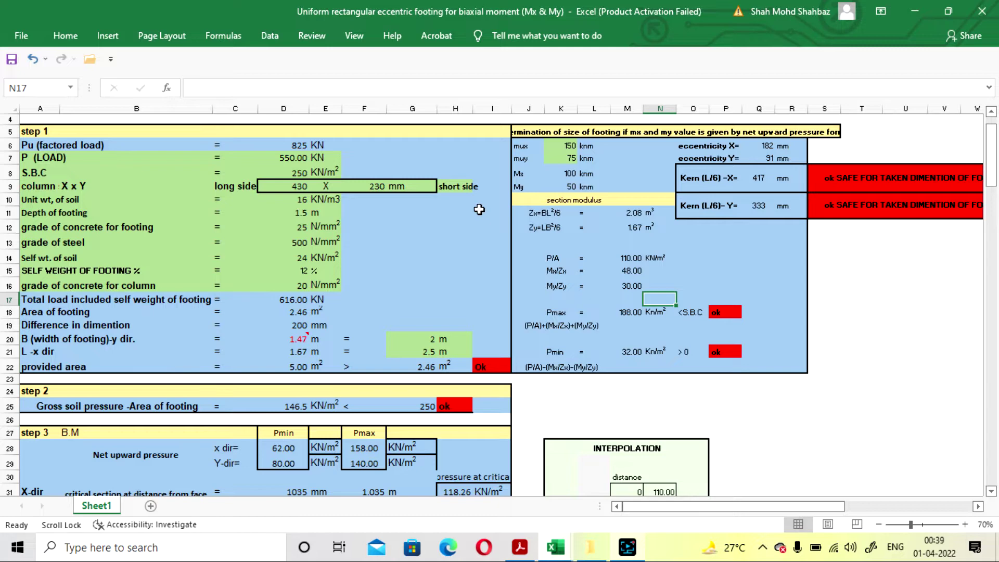
scroll(455, 233, up, 2)
scroll(455, 239, down, 2)
click(281, 158)
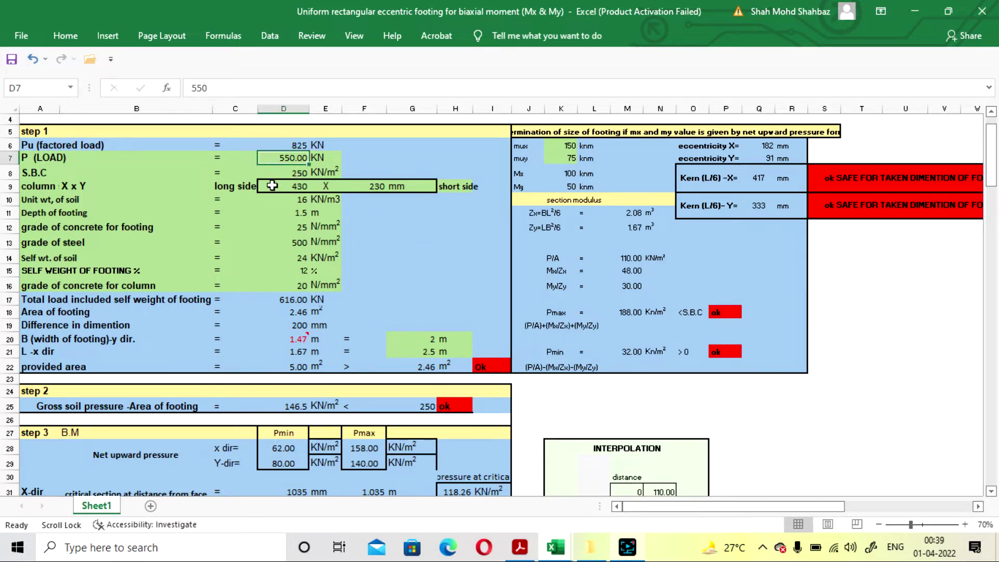
scroll(268, 181, down, 1)
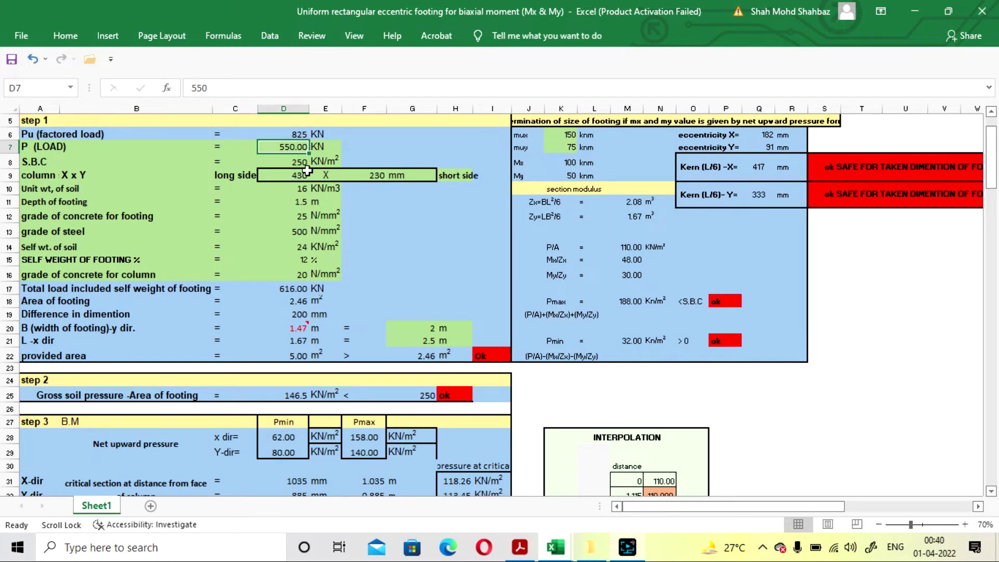
scroll(342, 242, up, 1)
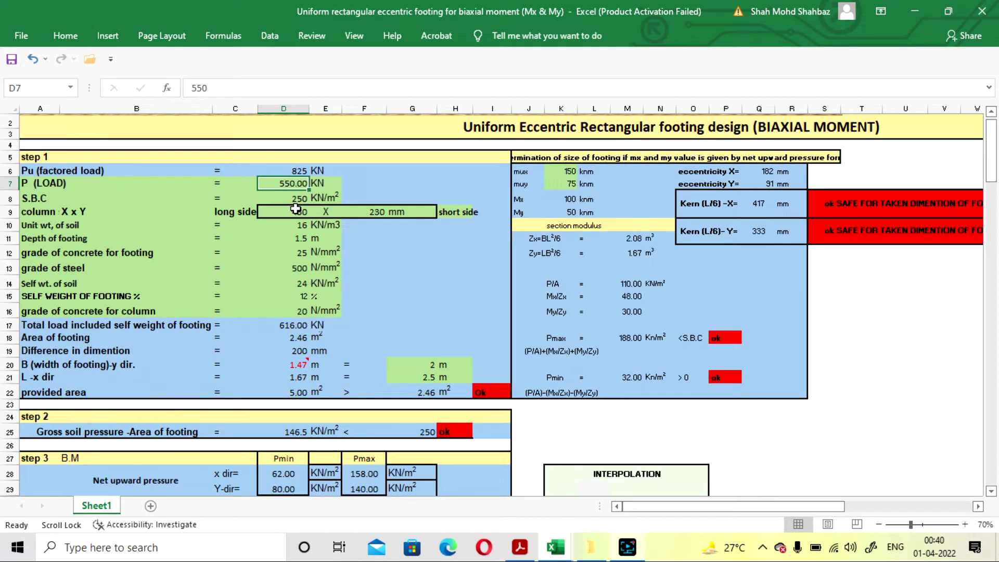
click(383, 188)
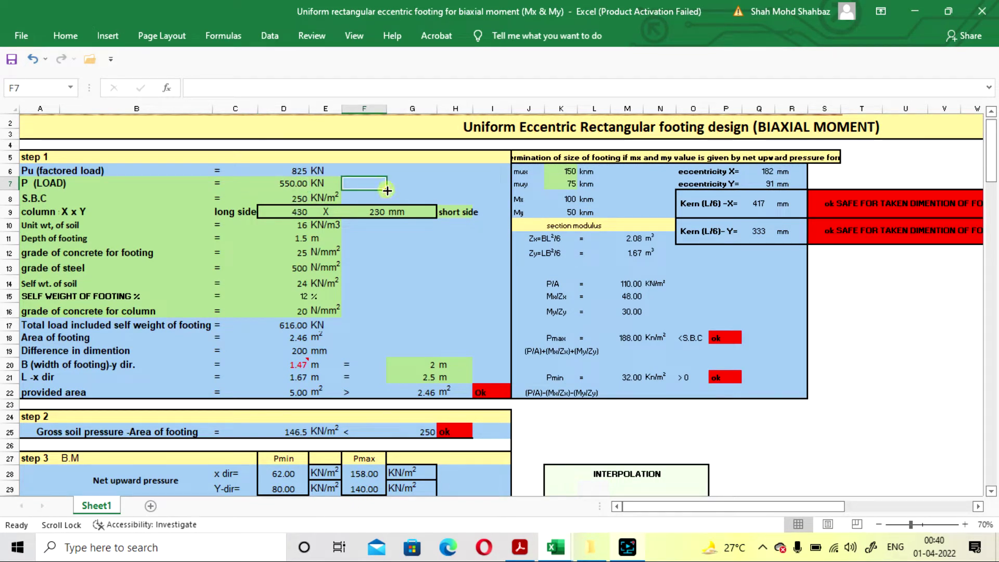
click(282, 185)
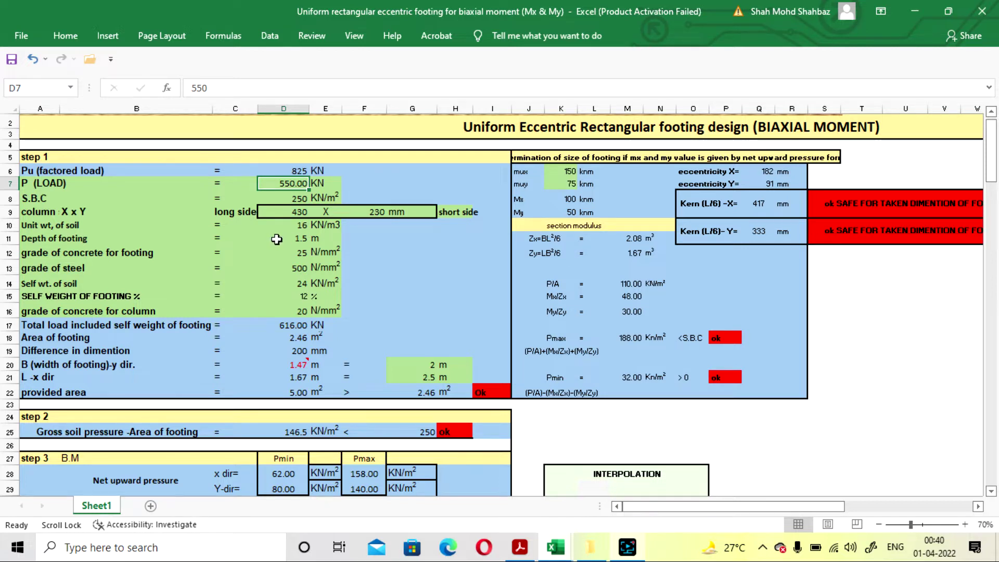
click(114, 182)
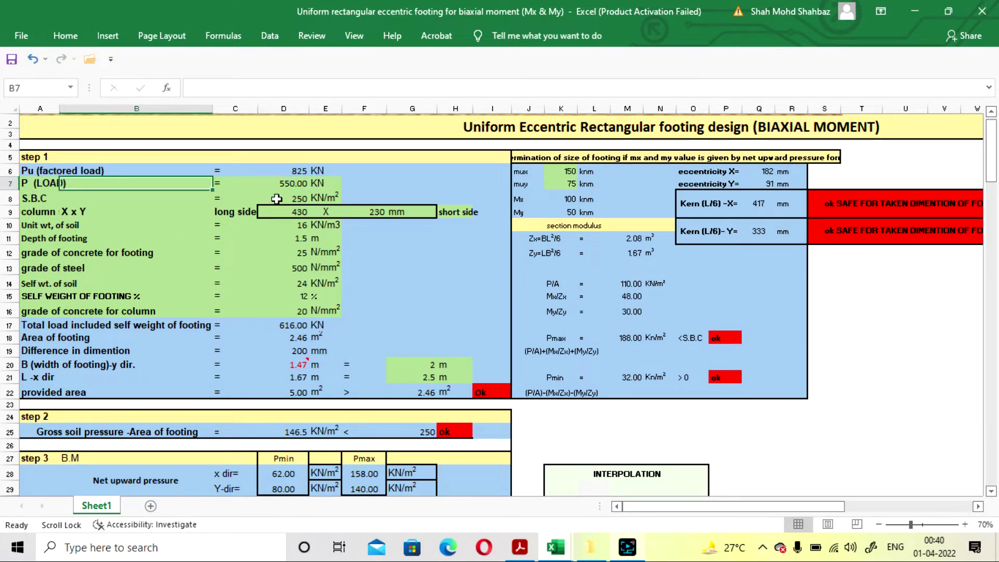
click(395, 182)
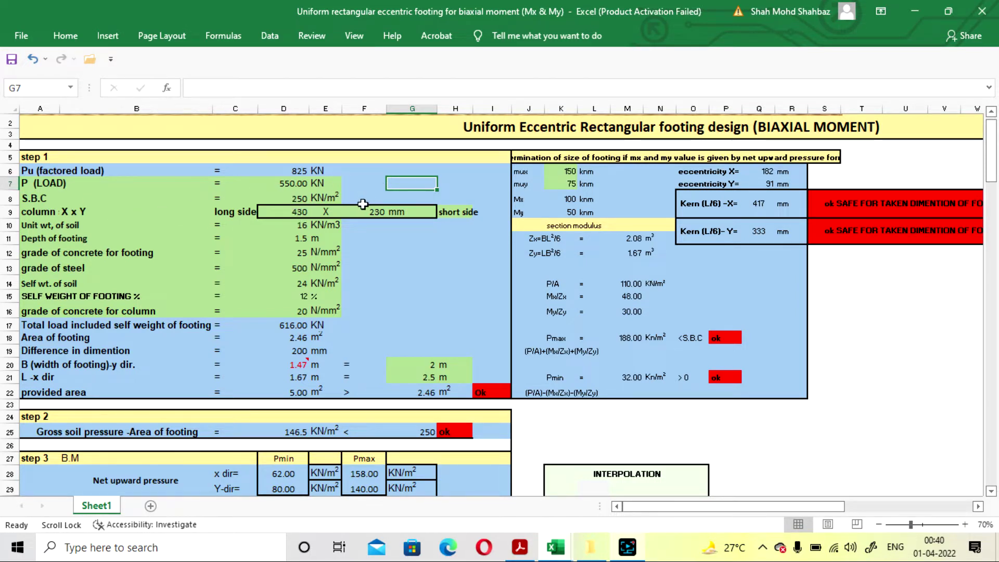
click(290, 186)
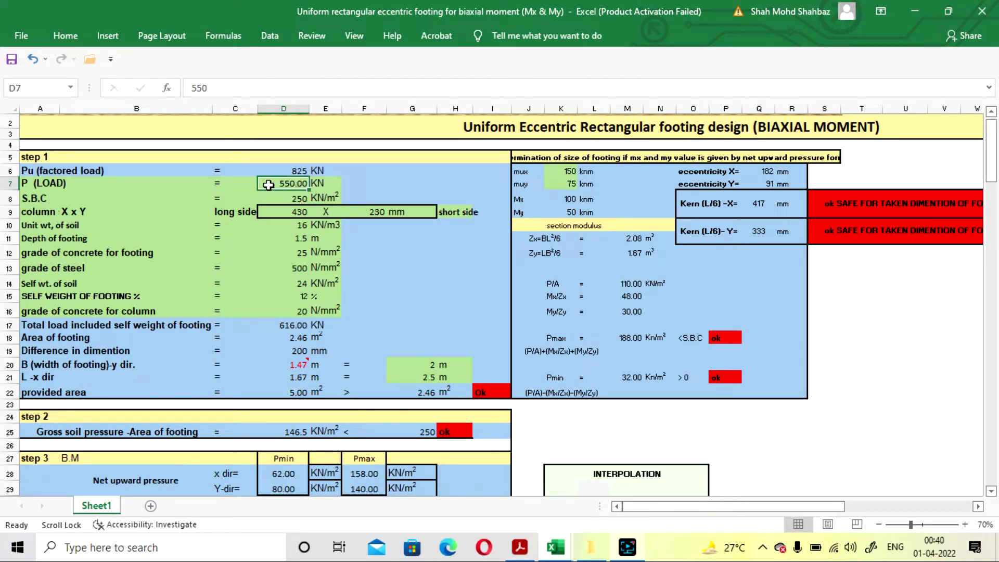
scroll(387, 193, down, 1)
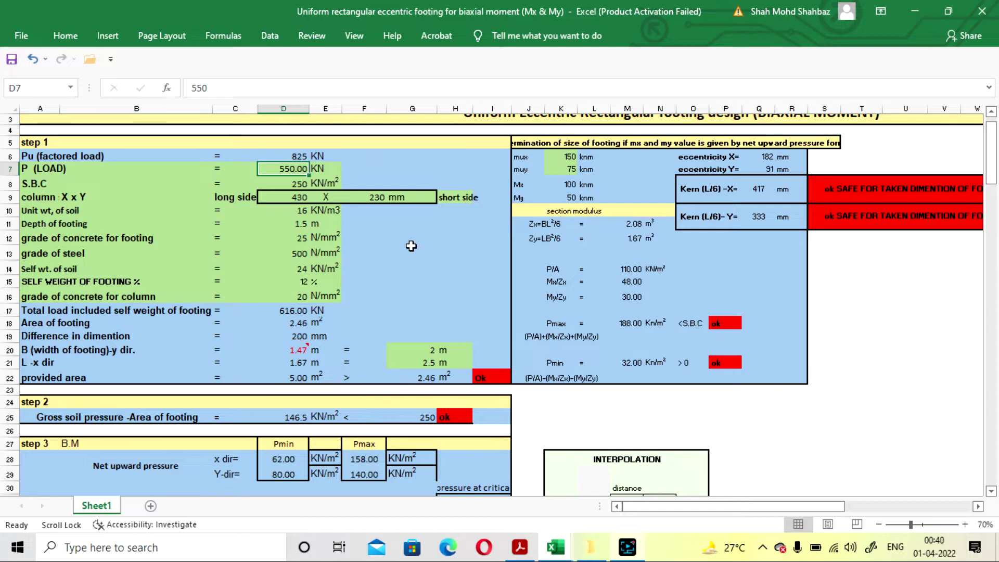
scroll(346, 253, up, 1)
scroll(346, 252, down, 1)
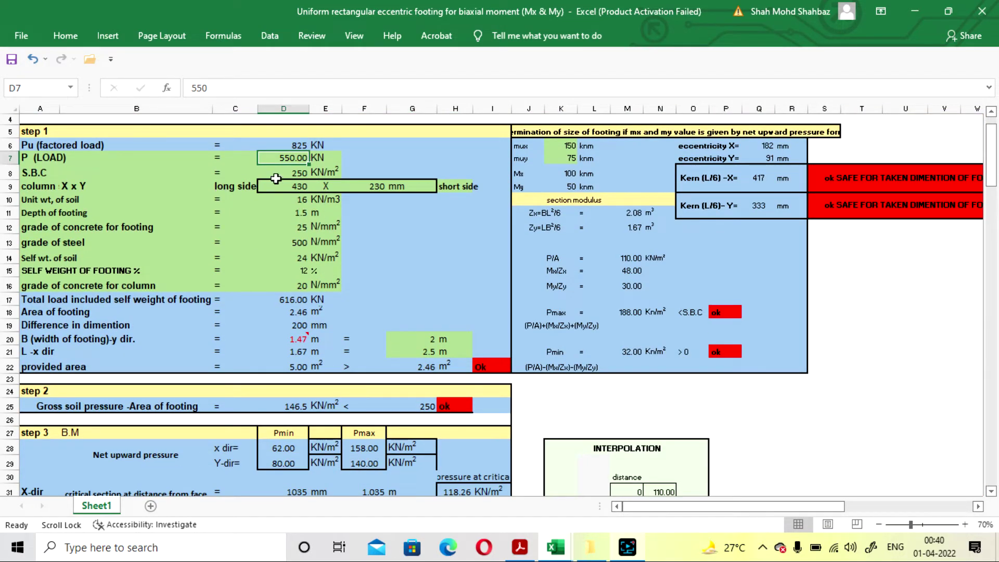
click(289, 172)
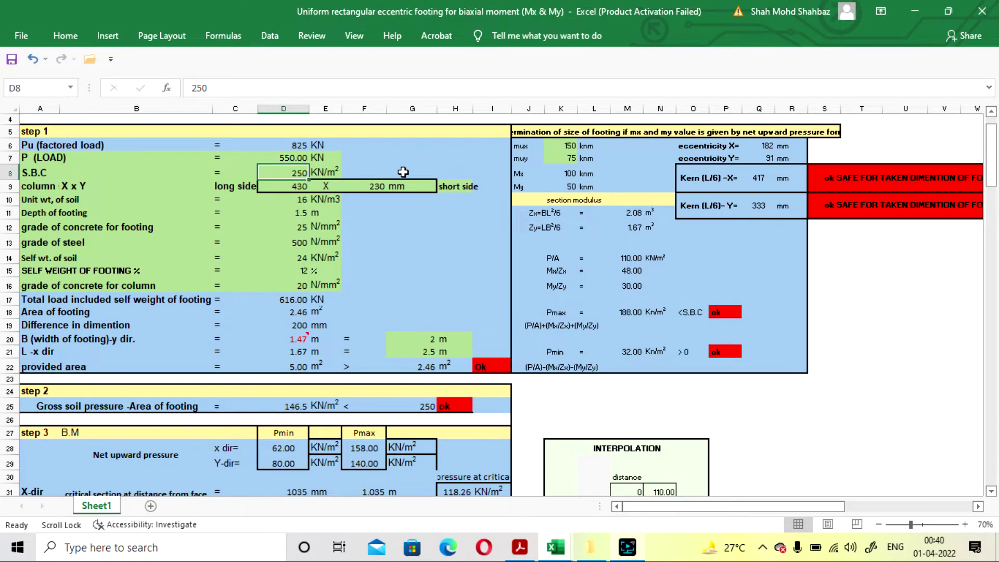
click(281, 189)
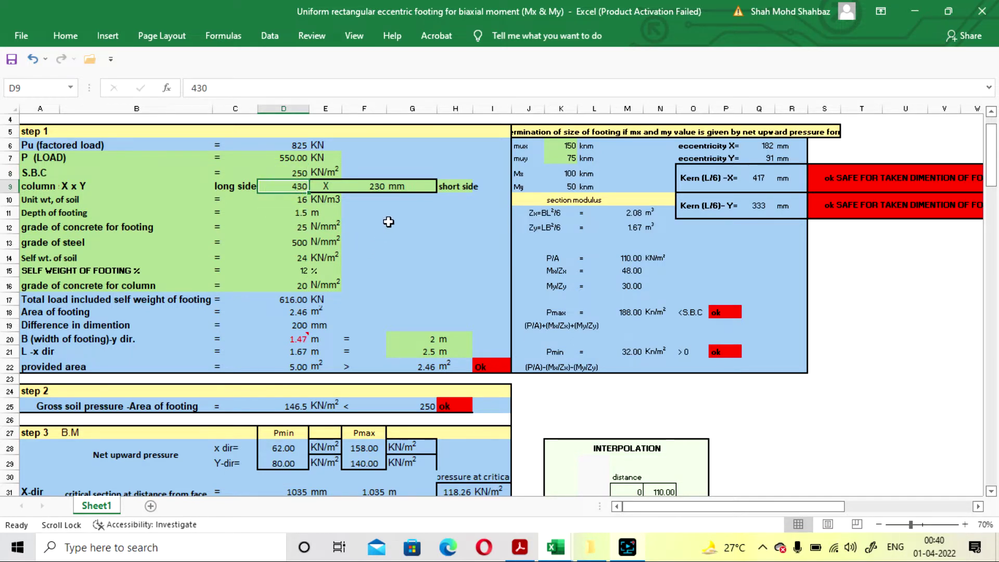
click(394, 241)
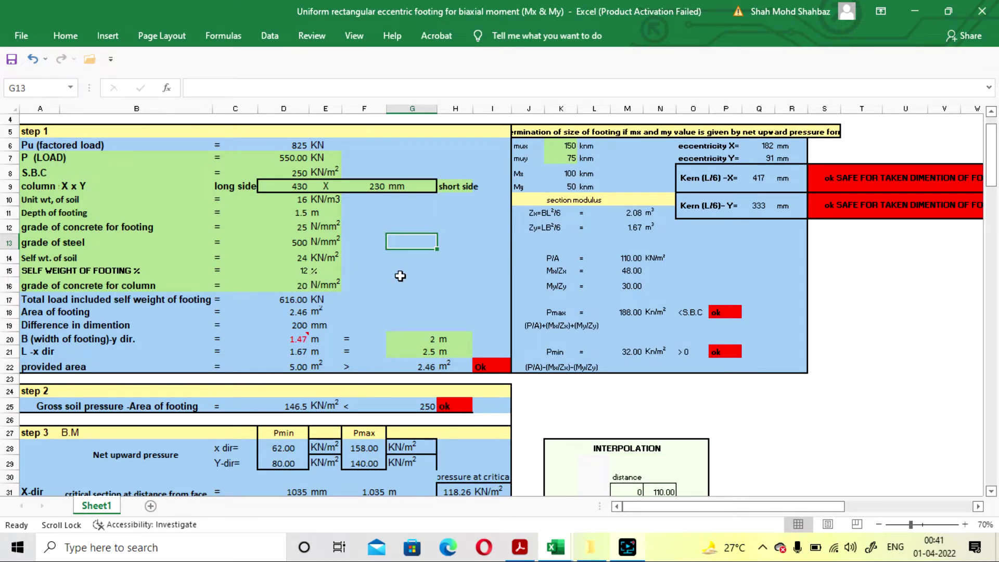
click(297, 271)
double_click(297, 271)
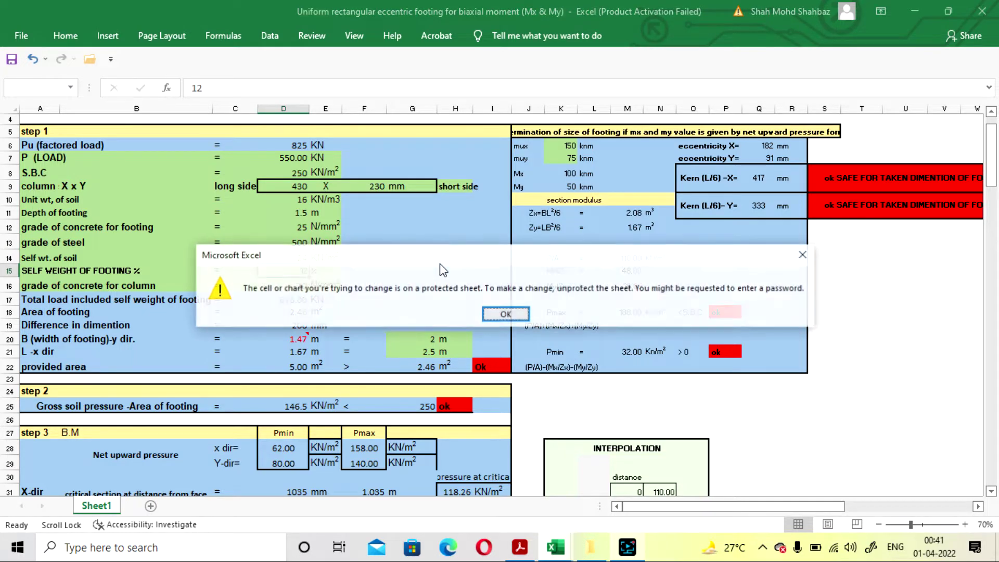
click(488, 317)
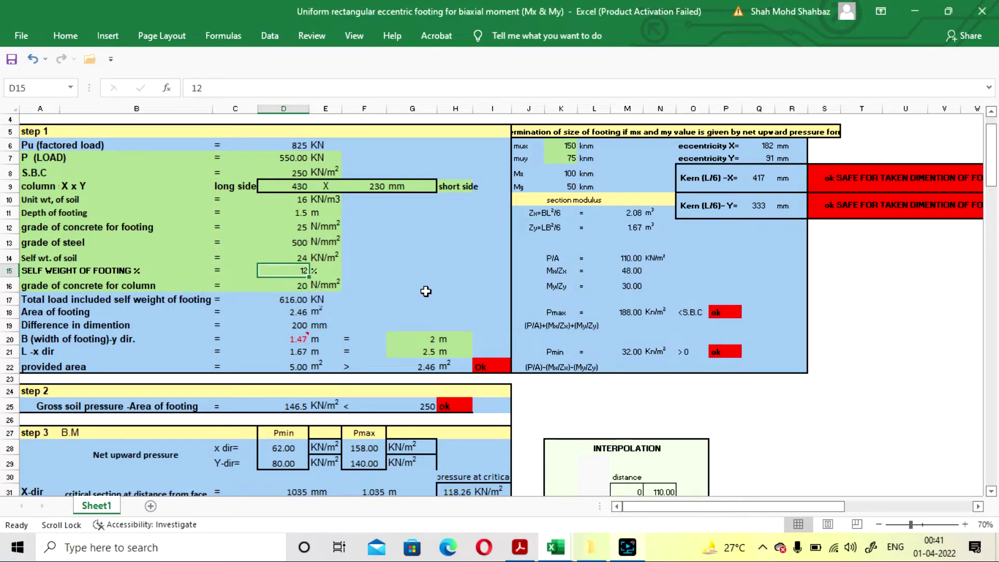
key(Down)
scroll(424, 290, up, 1)
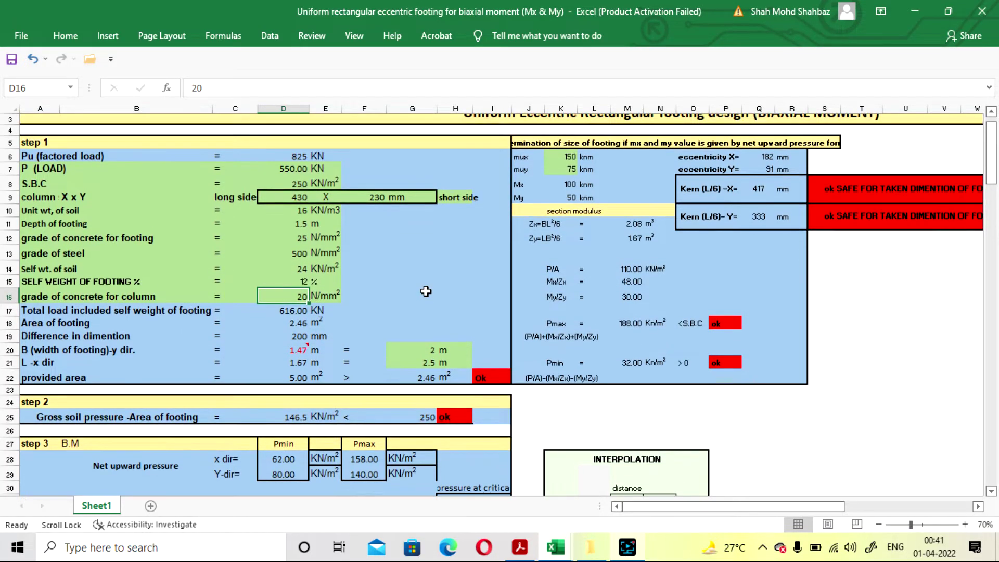
click(627, 547)
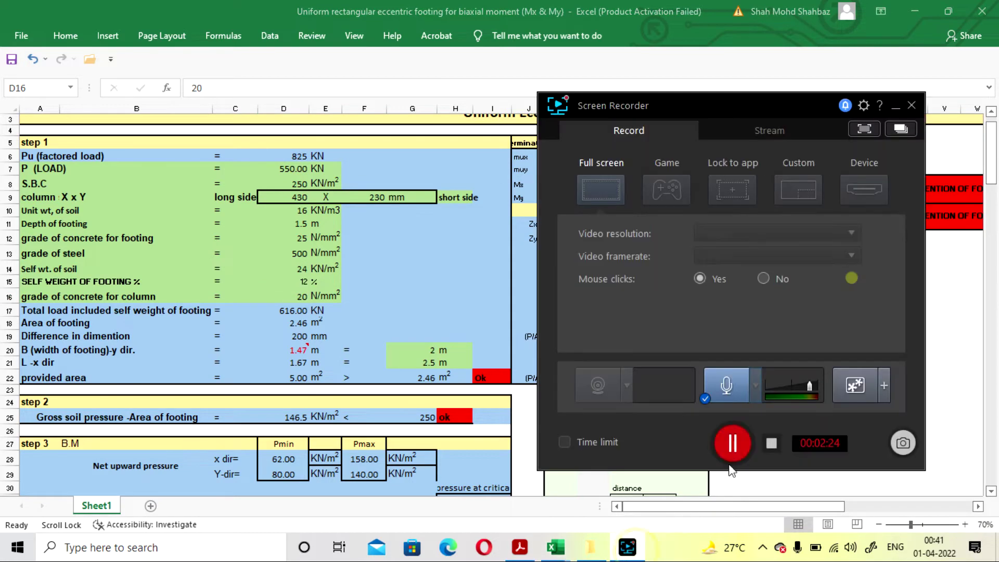
Change the footing self-weight percentage in D15 to 10%
click(729, 440)
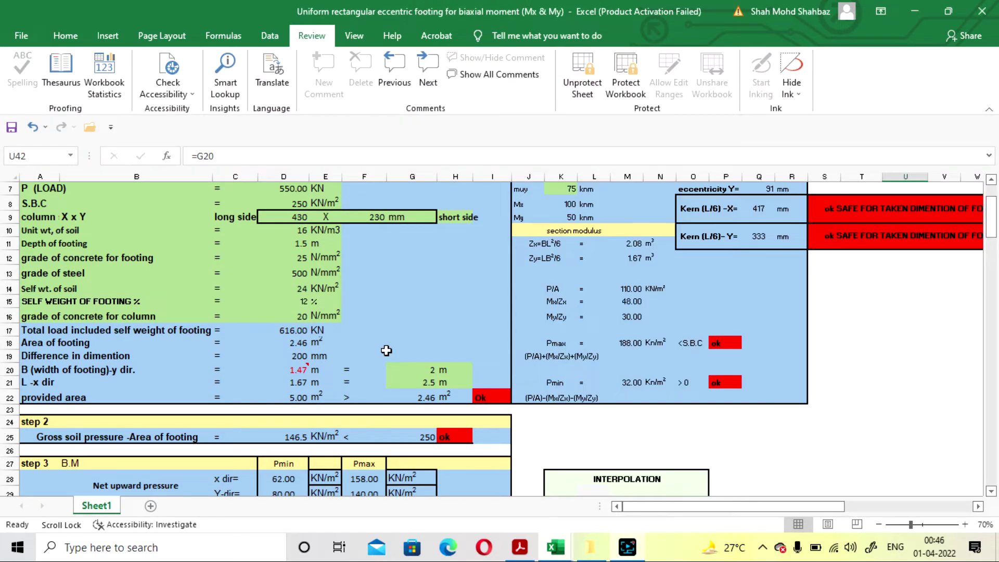
scroll(289, 354, up, 1)
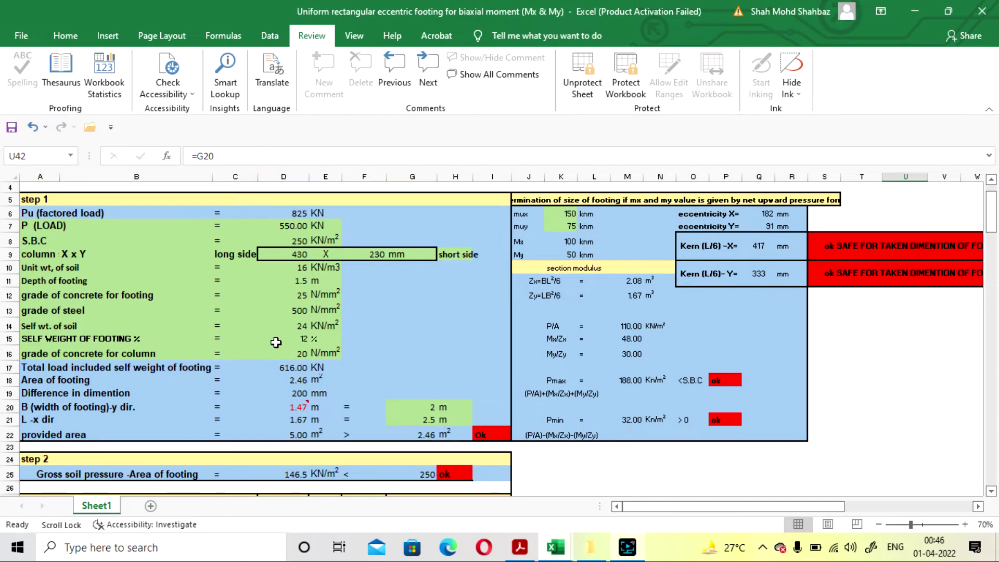
click(278, 339)
scroll(424, 344, up, 1)
scroll(426, 344, down, 1)
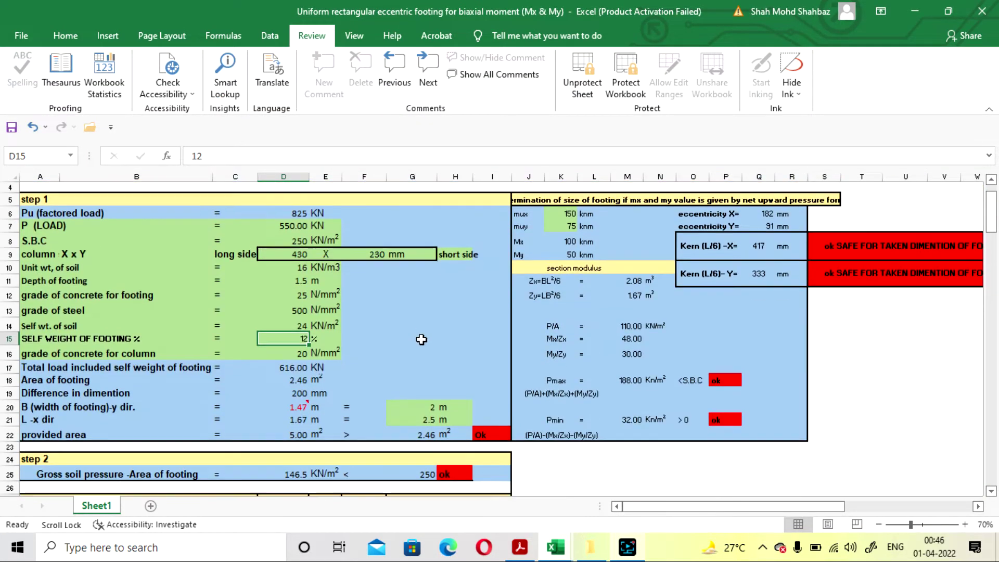
text(1)
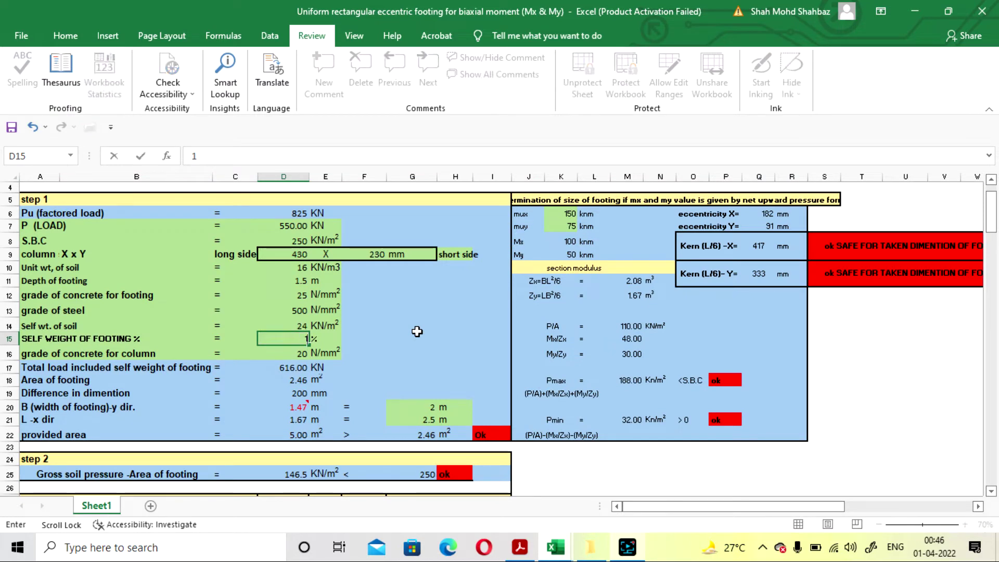
key(Return)
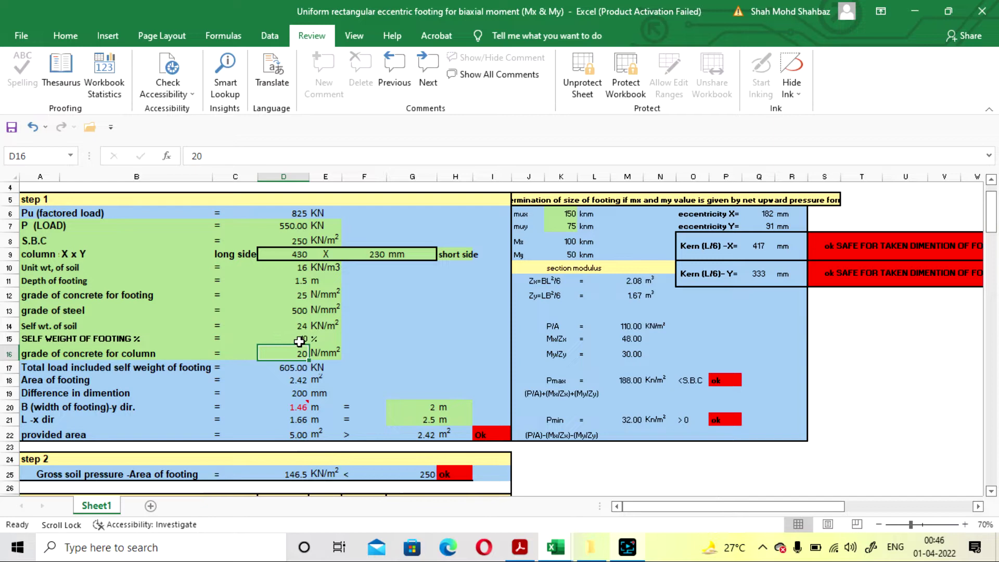
Review the recalculated 605 KN total load and 62.50 KN final footing weight down the sheet
scroll(434, 300, down, 15)
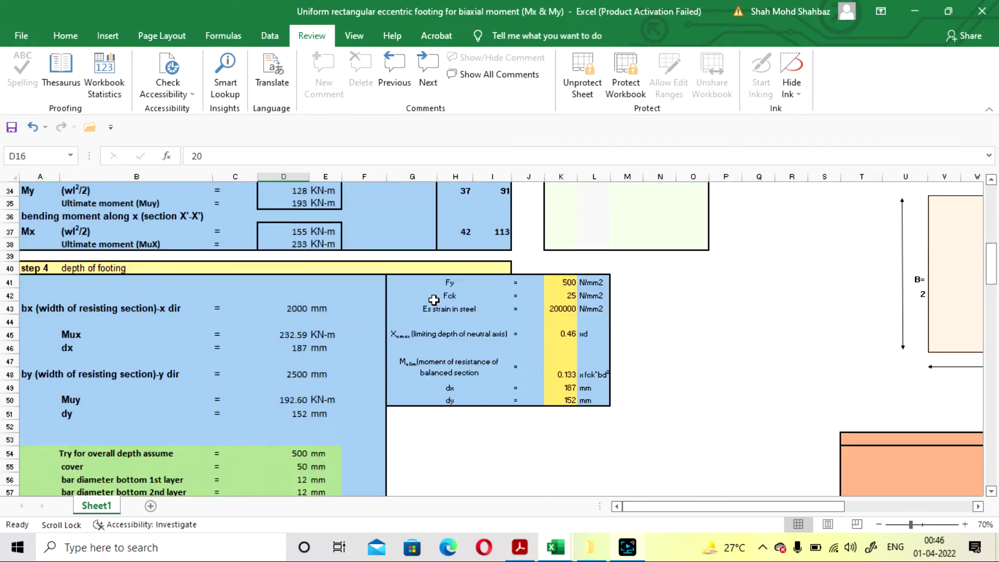
scroll(434, 300, down, 11)
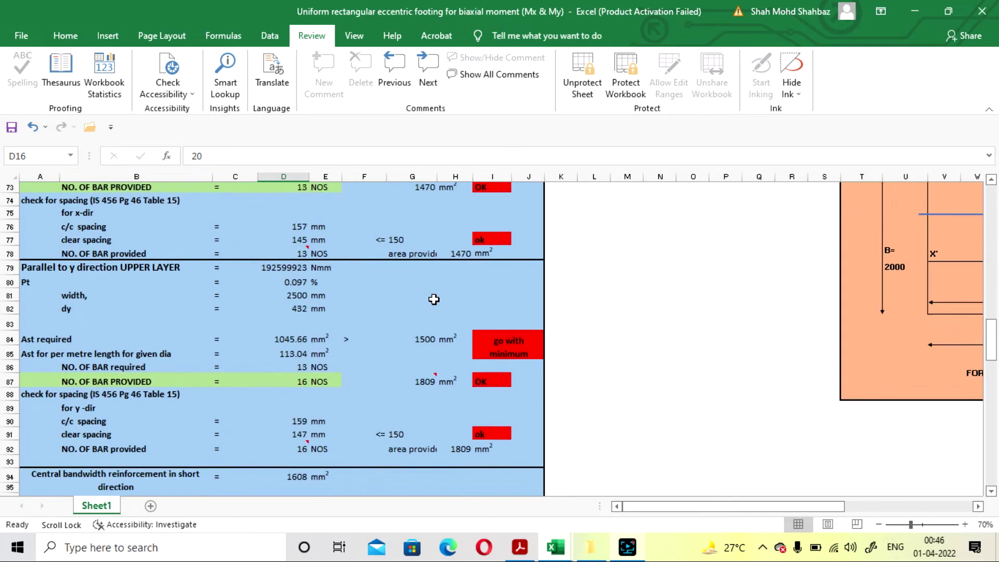
scroll(434, 299, down, 11)
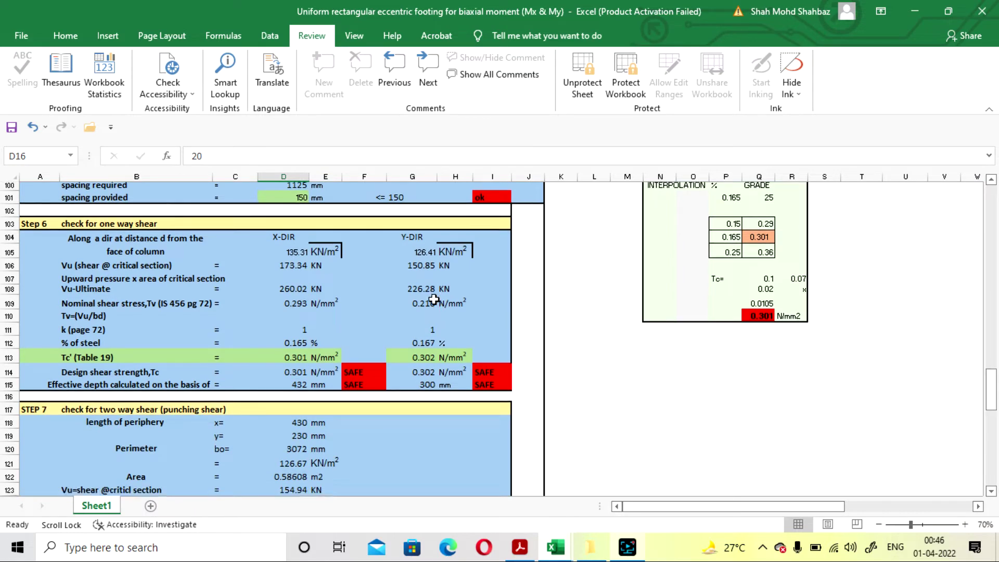
scroll(434, 300, down, 6)
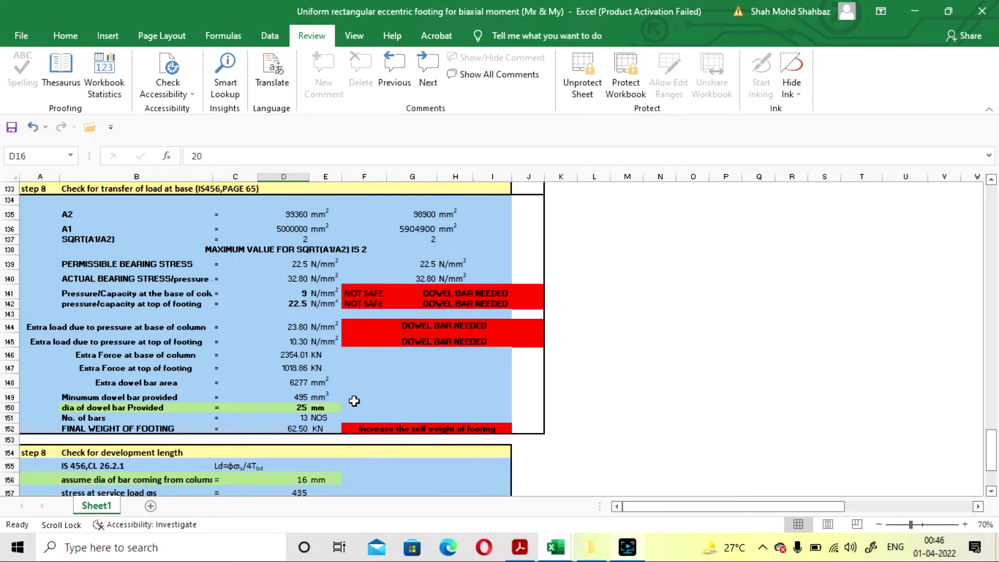
scroll(353, 402, up, 20)
scroll(353, 402, up, 14)
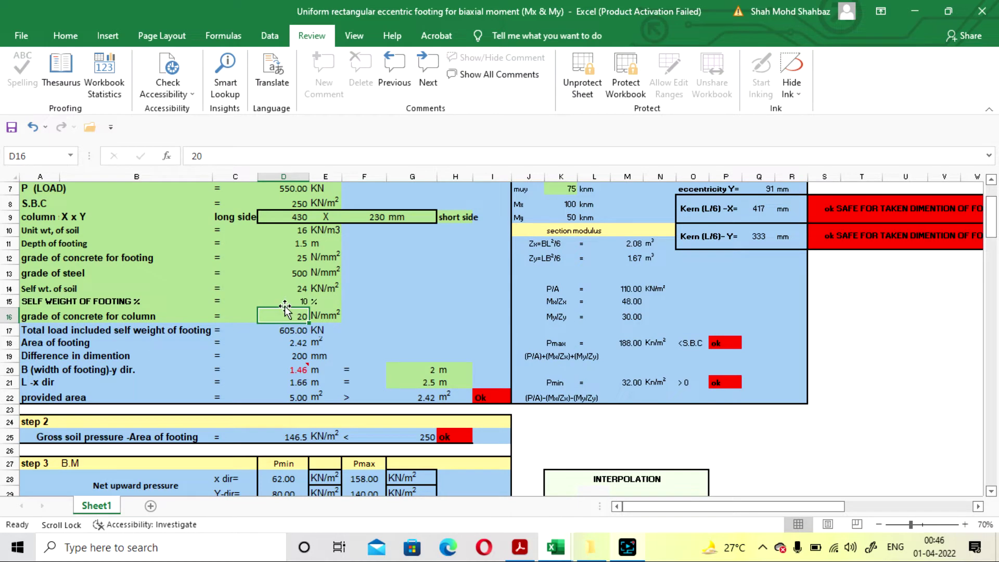
Set the footing self-weight percentage in D15 back to 12%
click(287, 301)
text(12)
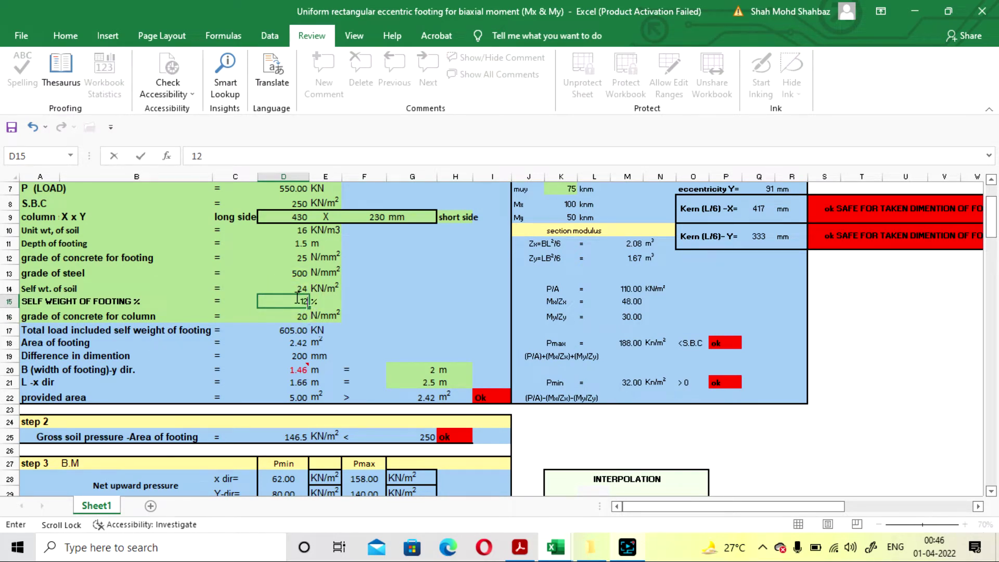
key(Return)
scroll(429, 309, up, 1)
scroll(429, 309, up, 1)
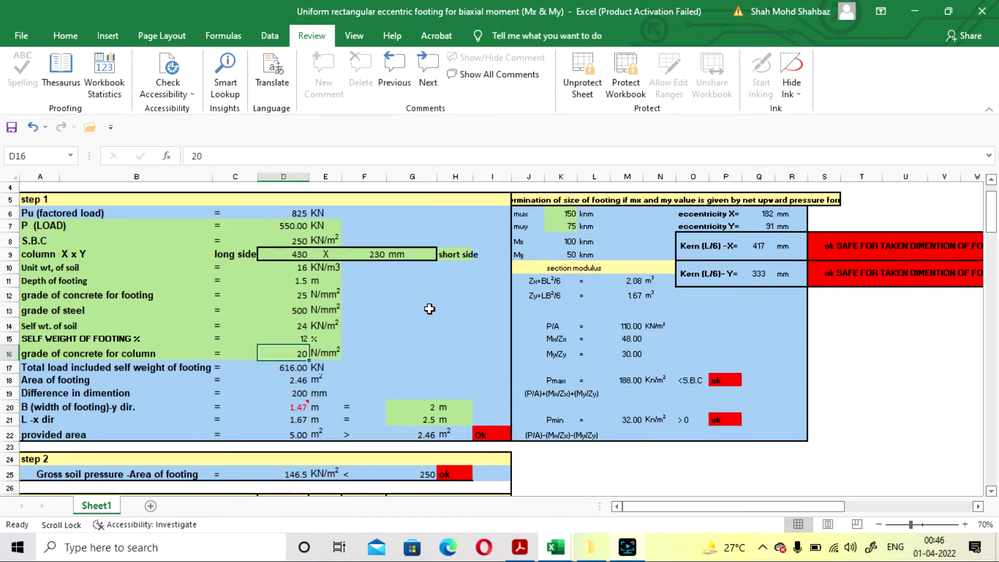
Inspect the column concrete grade entry in D16 and the total load formula in D17
click(430, 309)
scroll(391, 327, down, 1)
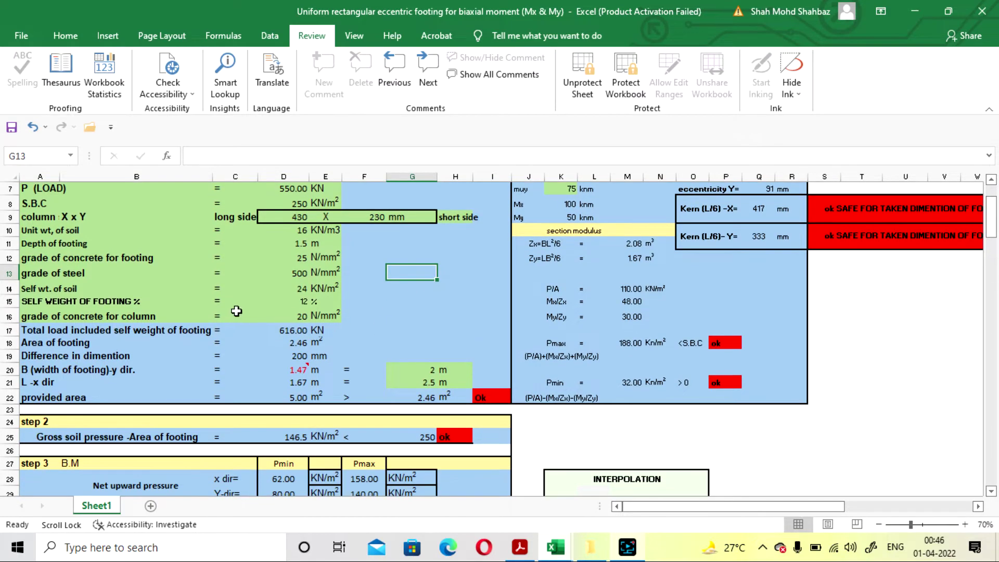
click(287, 316)
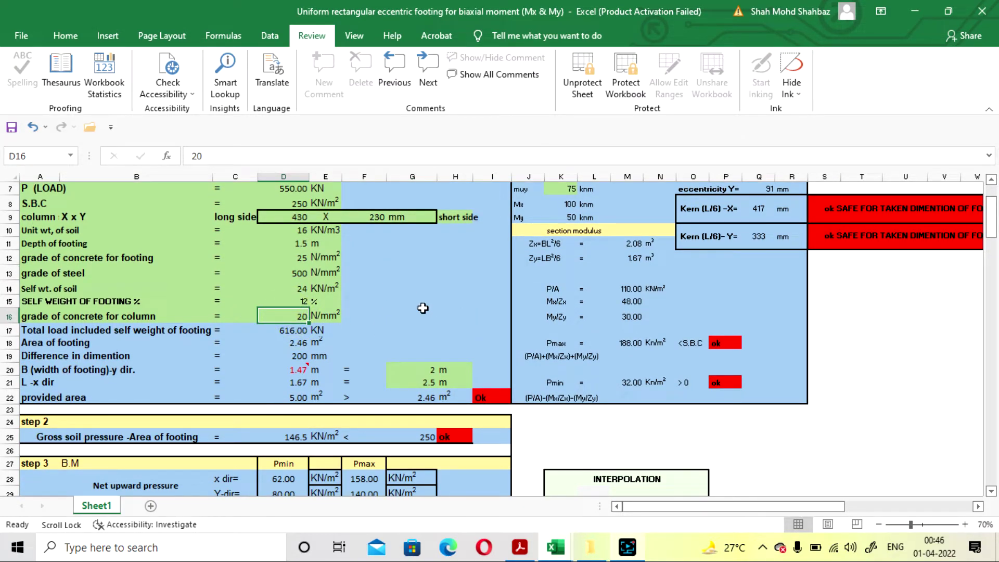
key(F2)
key(Return)
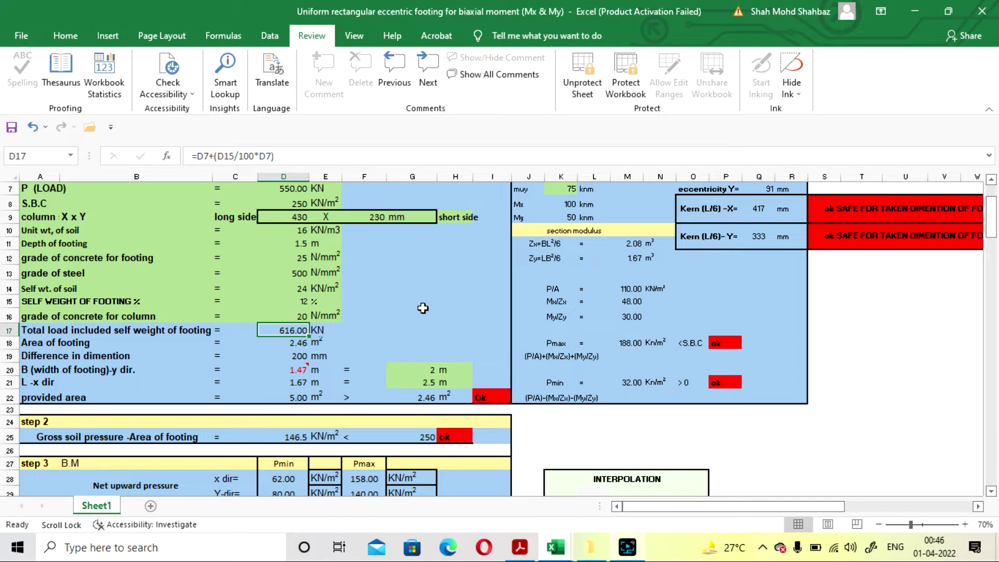
click(423, 311)
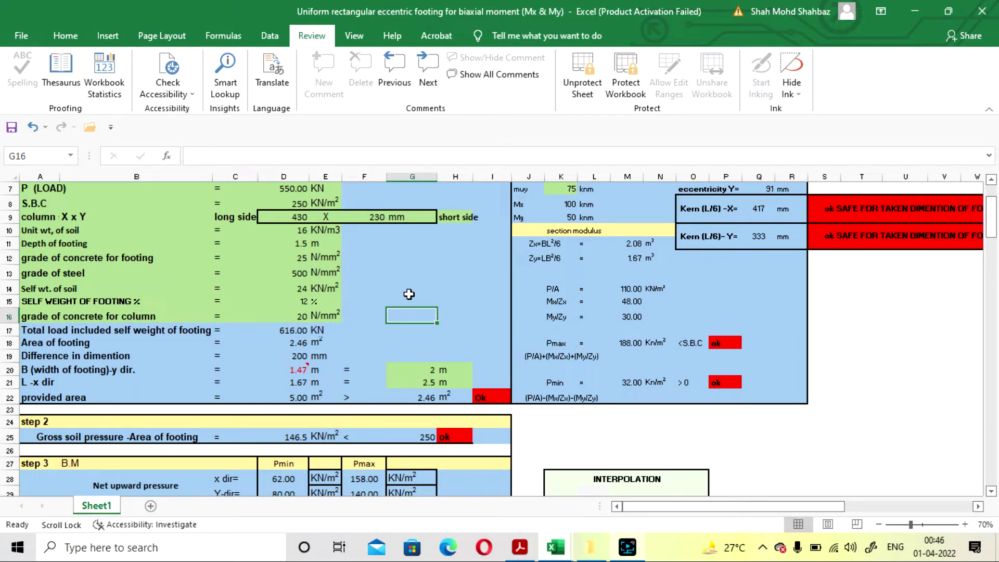
scroll(281, 268, up, 1)
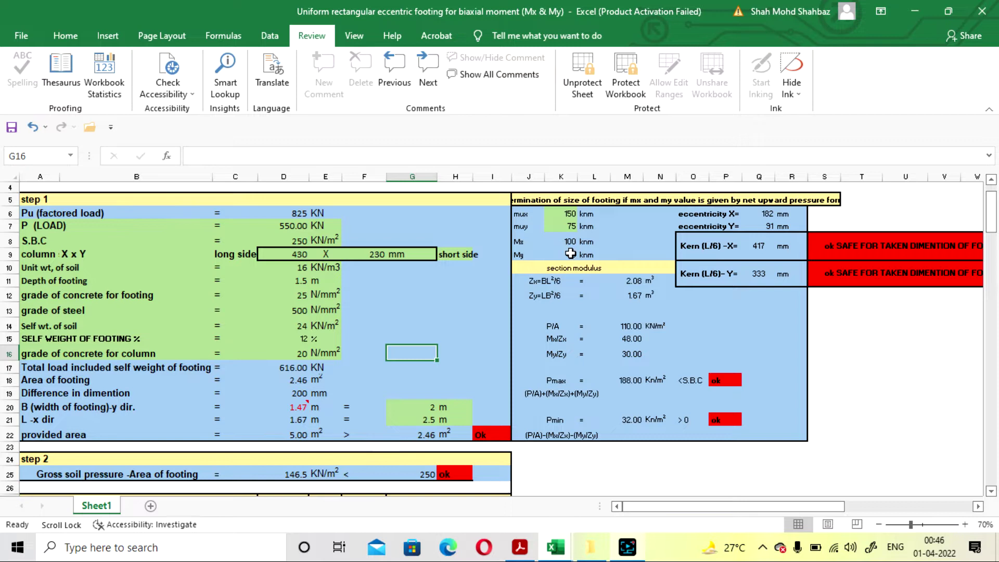
click(566, 241)
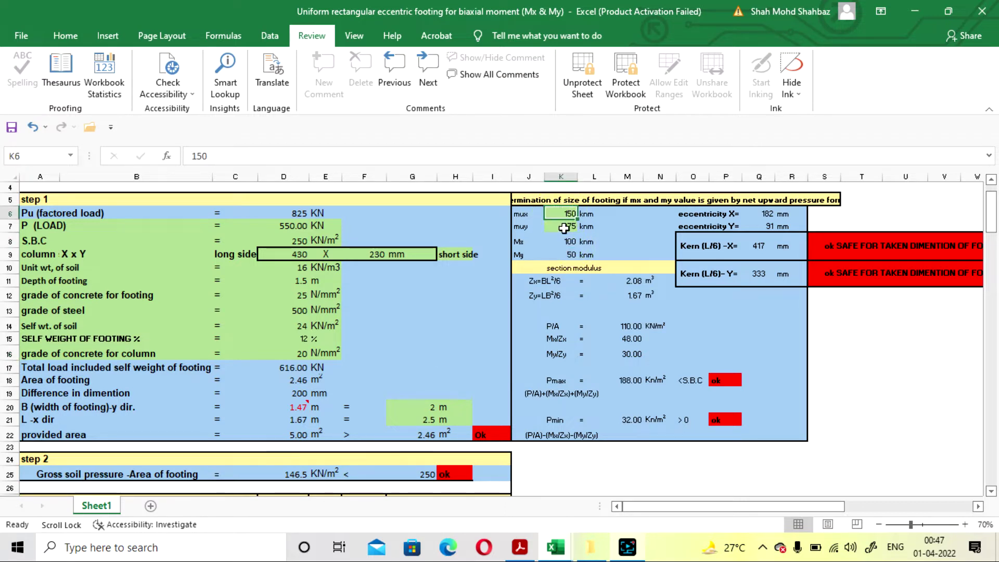
click(608, 242)
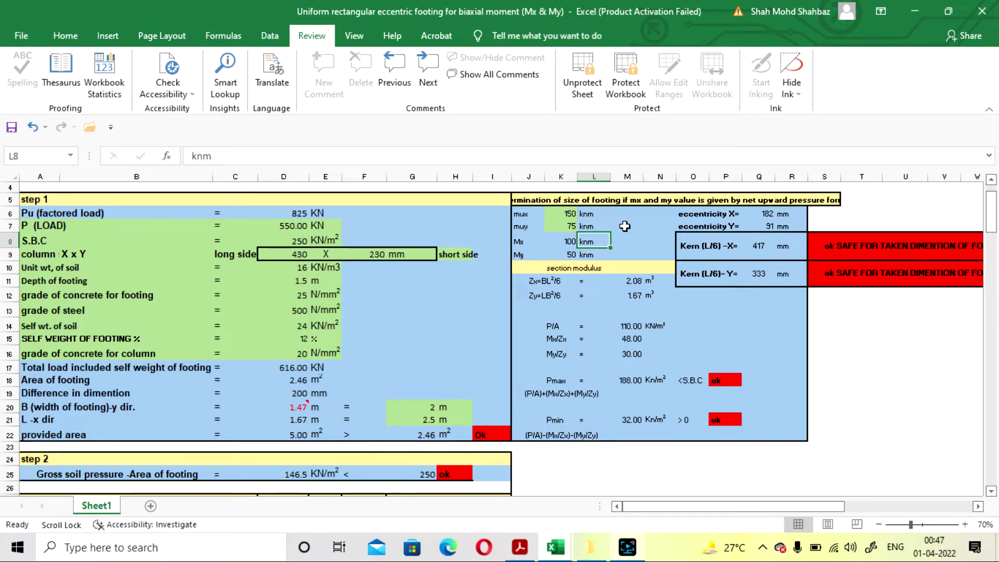
double_click(567, 240)
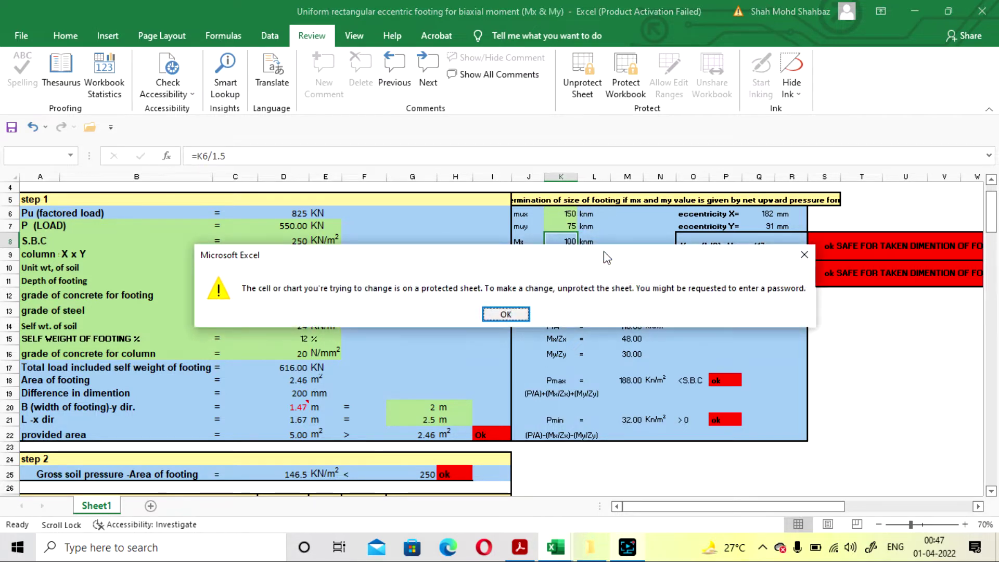
click(508, 314)
click(564, 213)
double_click(564, 213)
click(522, 311)
click(627, 546)
click(741, 445)
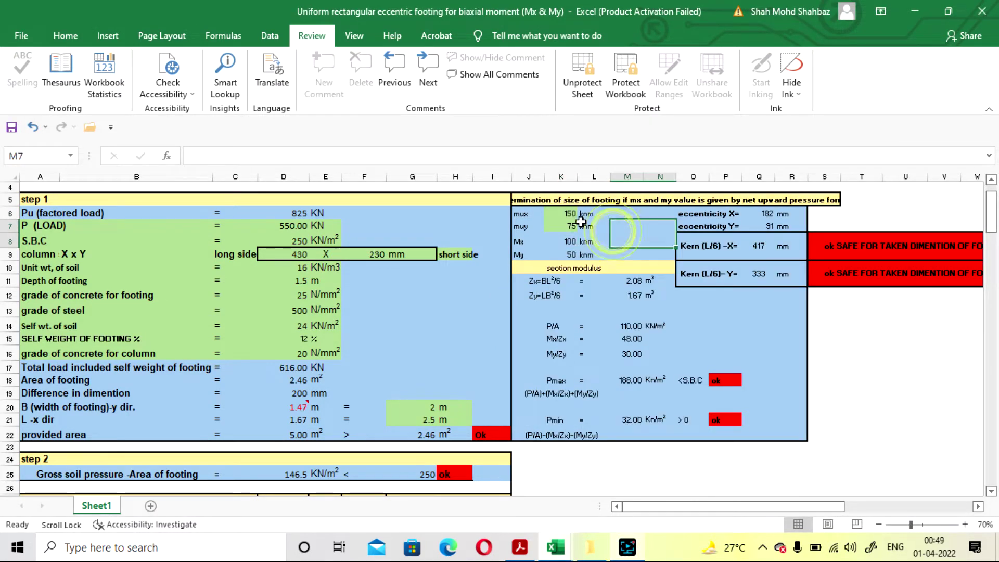
click(557, 216)
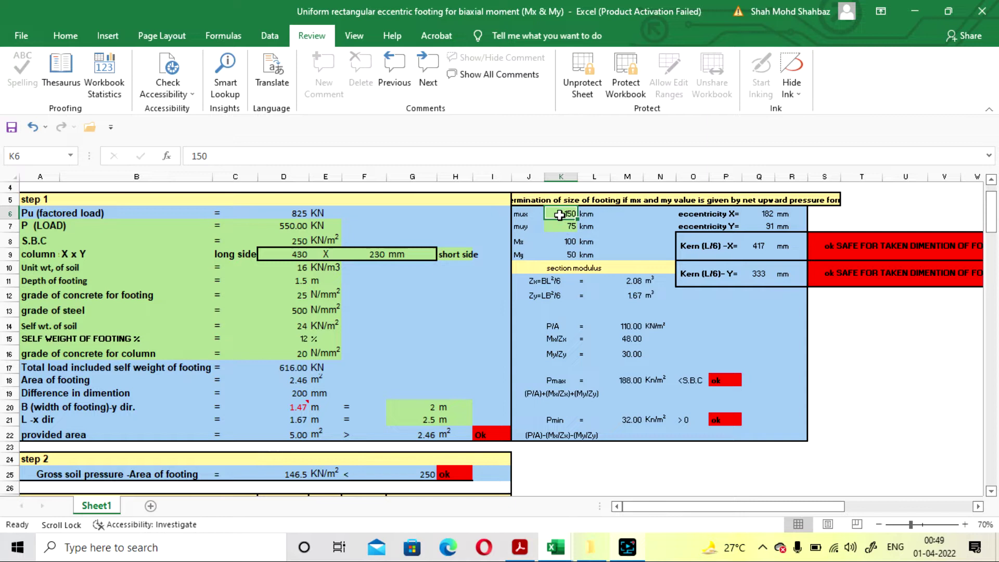
key(Return)
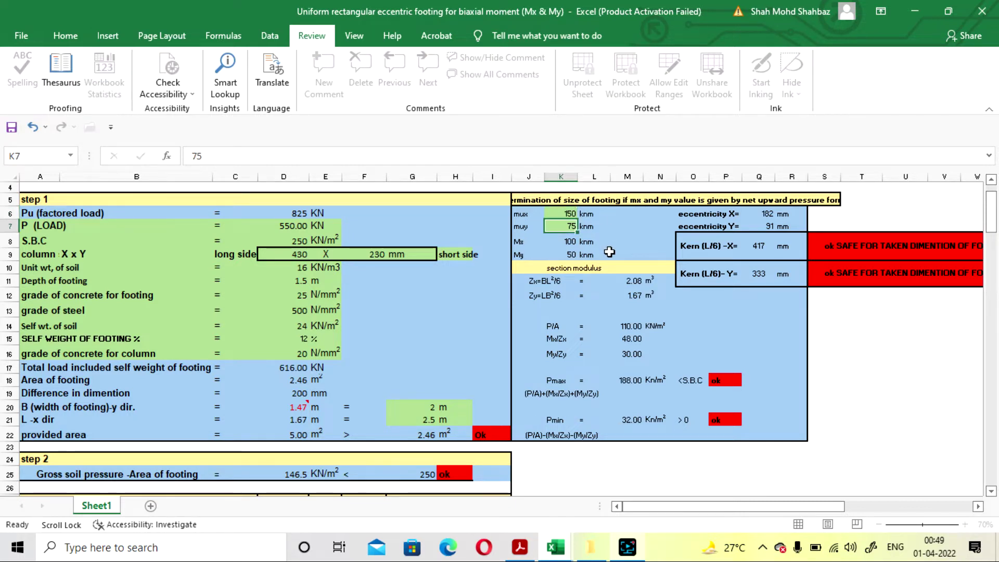
click(553, 244)
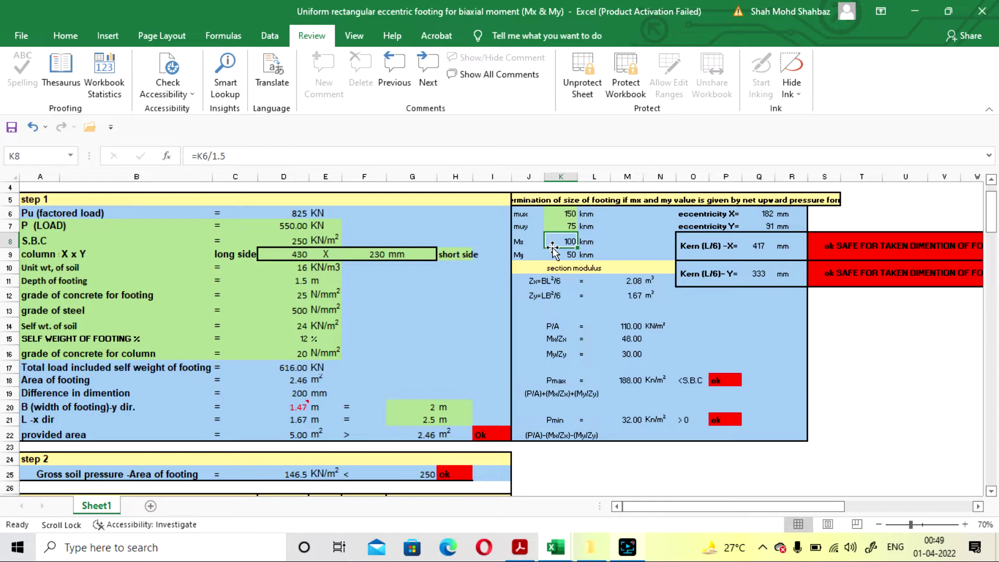
click(555, 213)
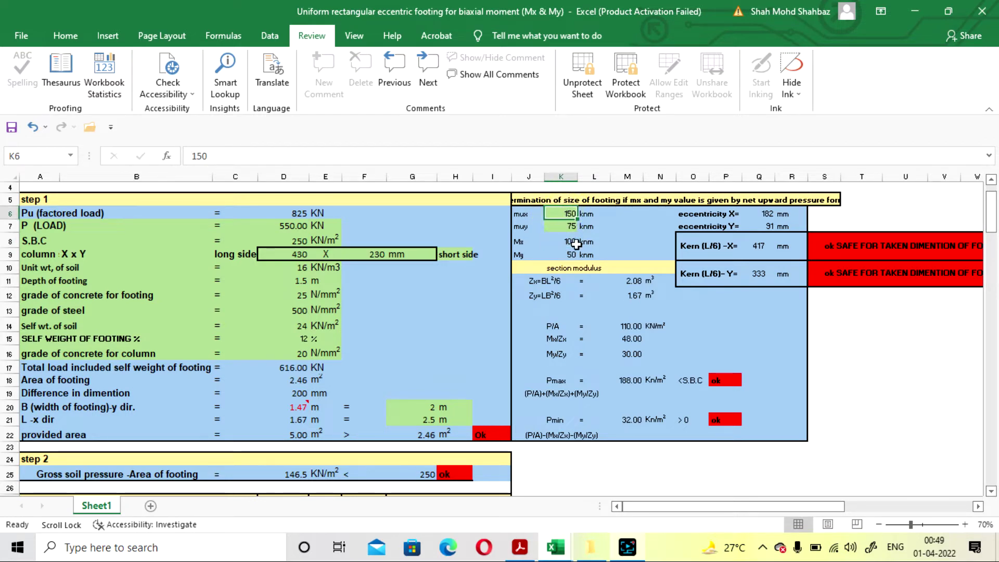
click(567, 243)
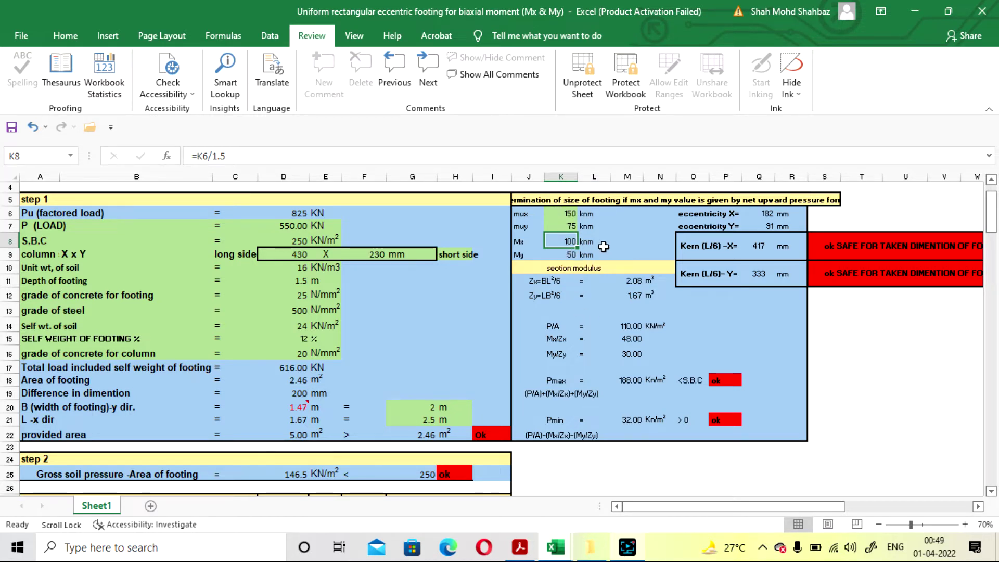
click(623, 252)
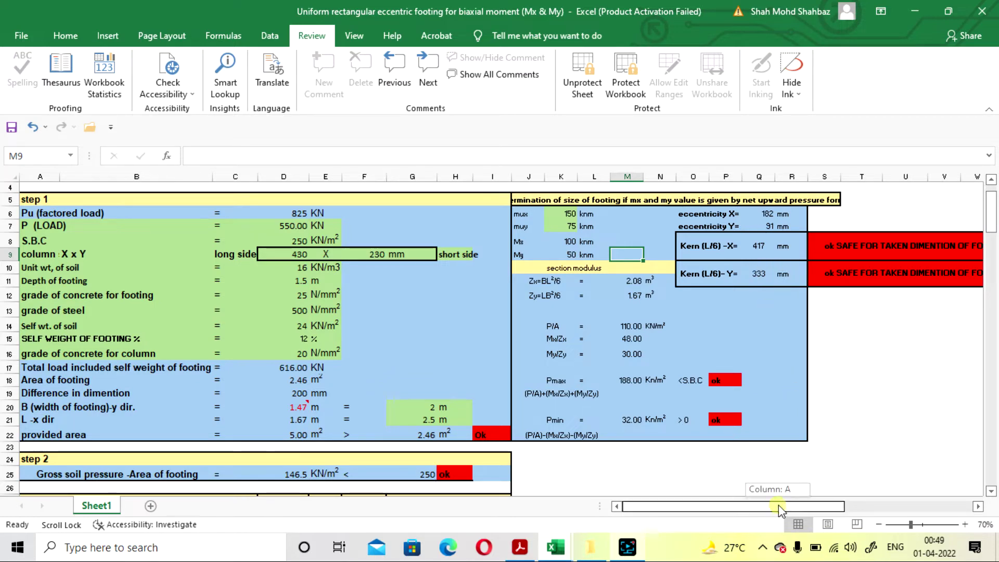
scroll(784, 507, right, 1)
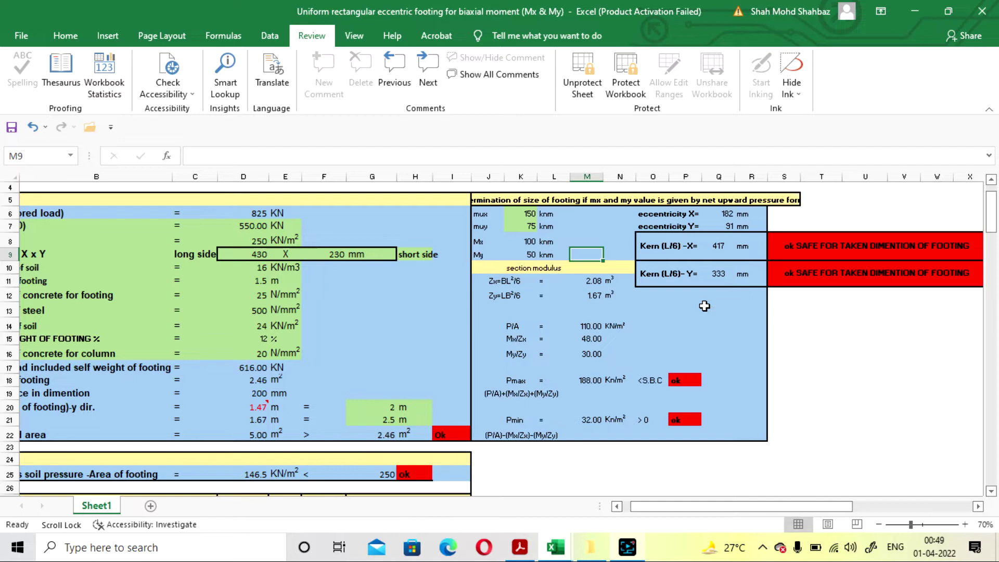
drag(800, 509, 801, 505)
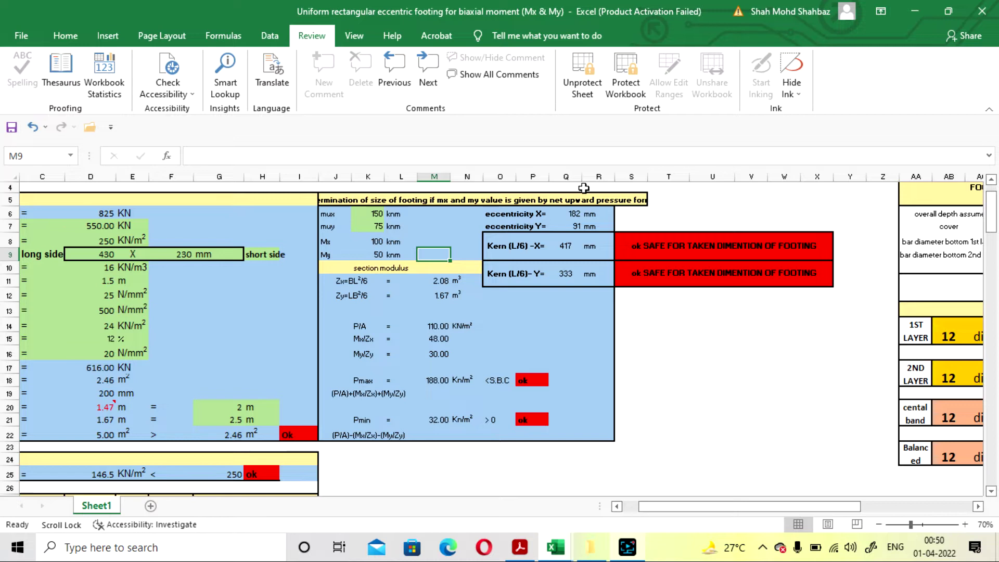
click(566, 249)
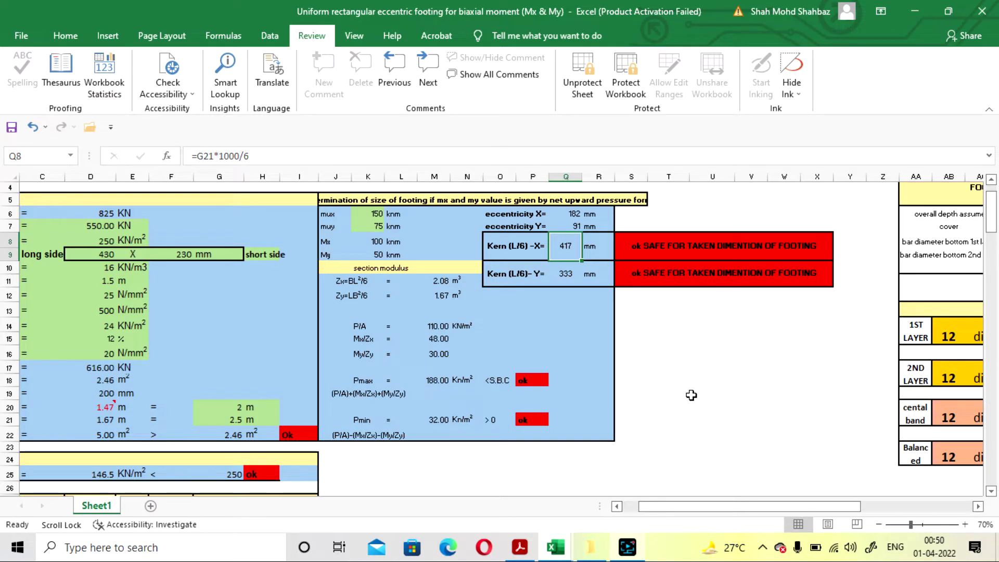
scroll(691, 395, right, 1)
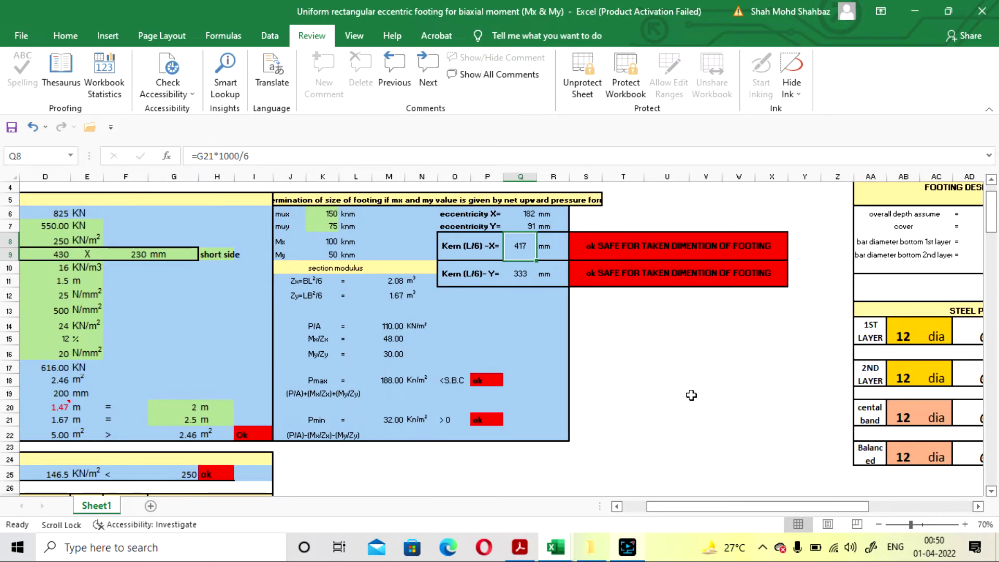
click(691, 396)
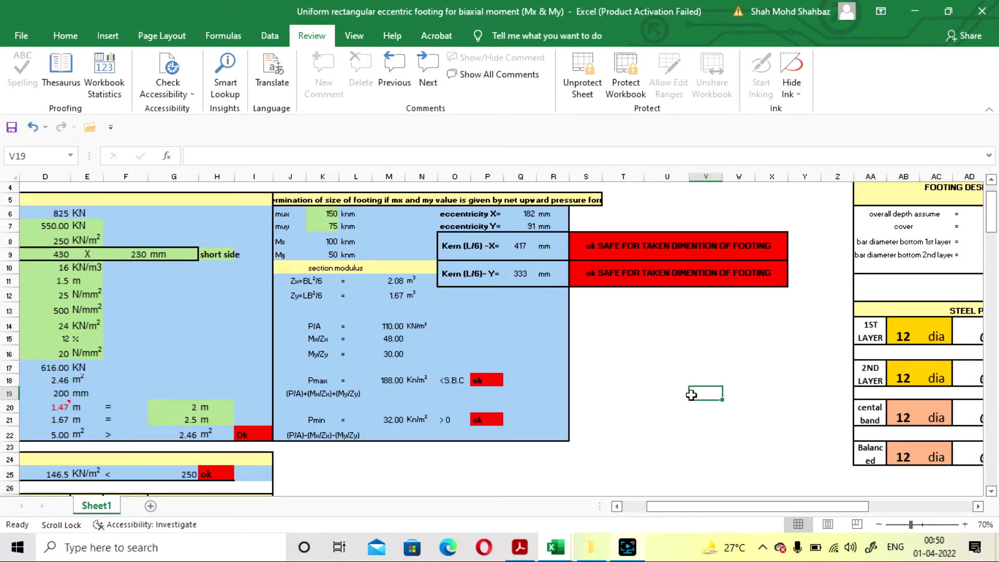
click(600, 248)
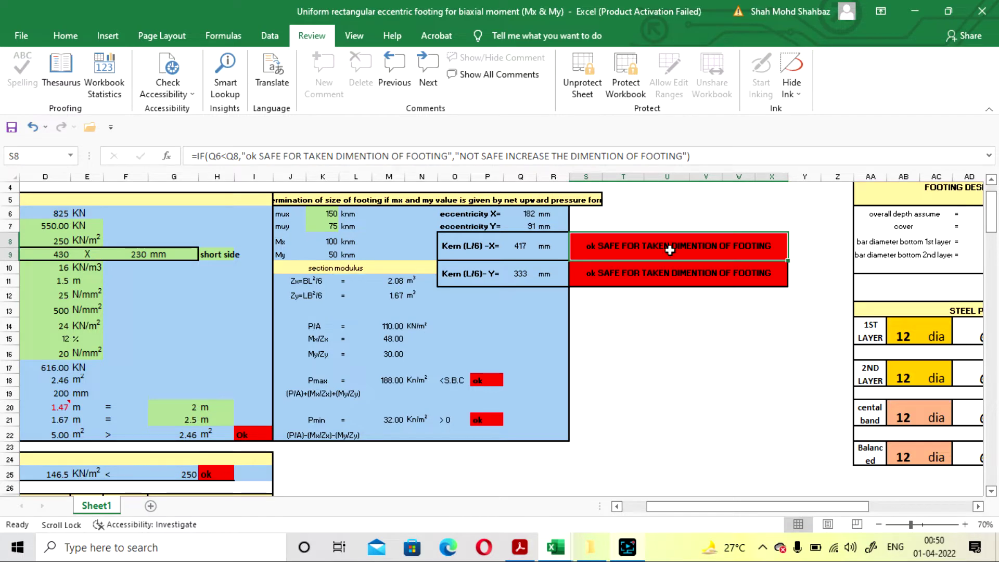
click(717, 370)
drag(770, 508, 754, 509)
click(371, 408)
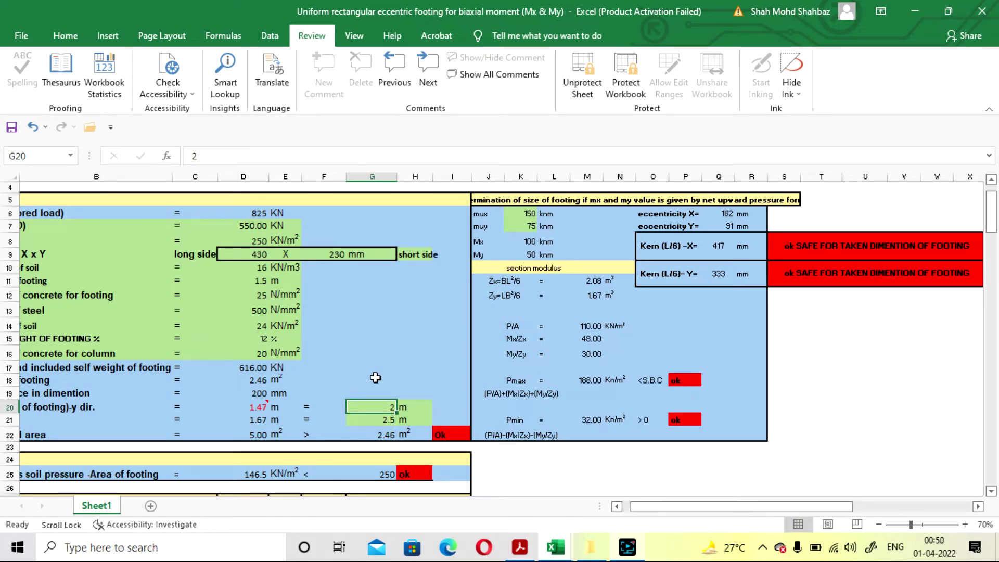
Try a 1 m footing width (undone), then footing lengths of 2 m and 1 m
text(1)
key(Return)
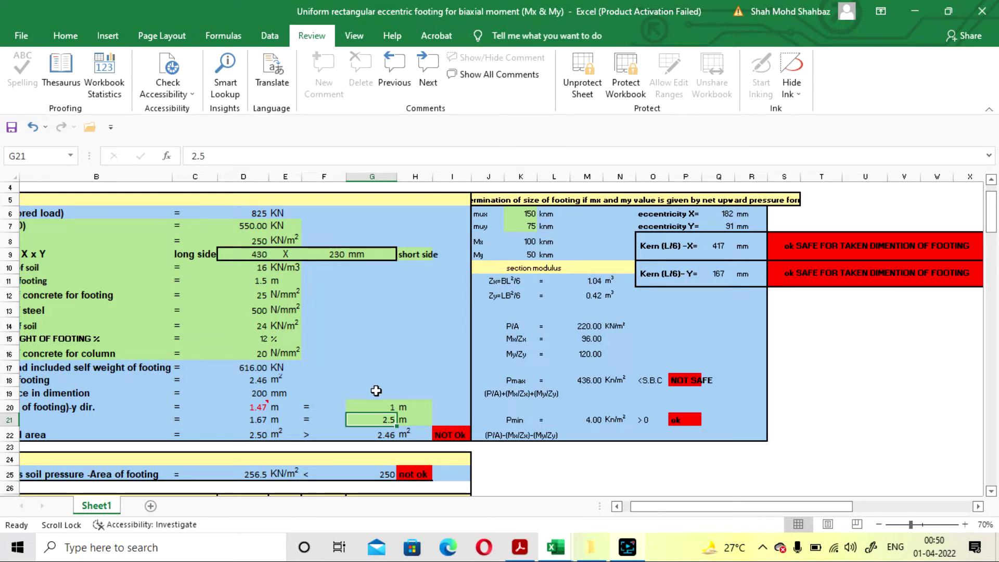
key(ctrl+z)
click(379, 418)
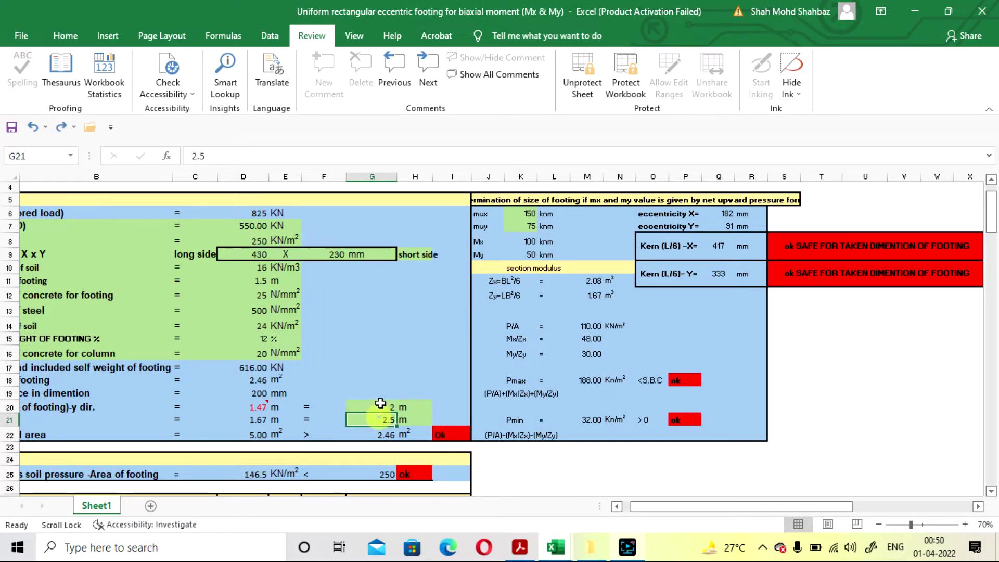
text(2)
key(Return)
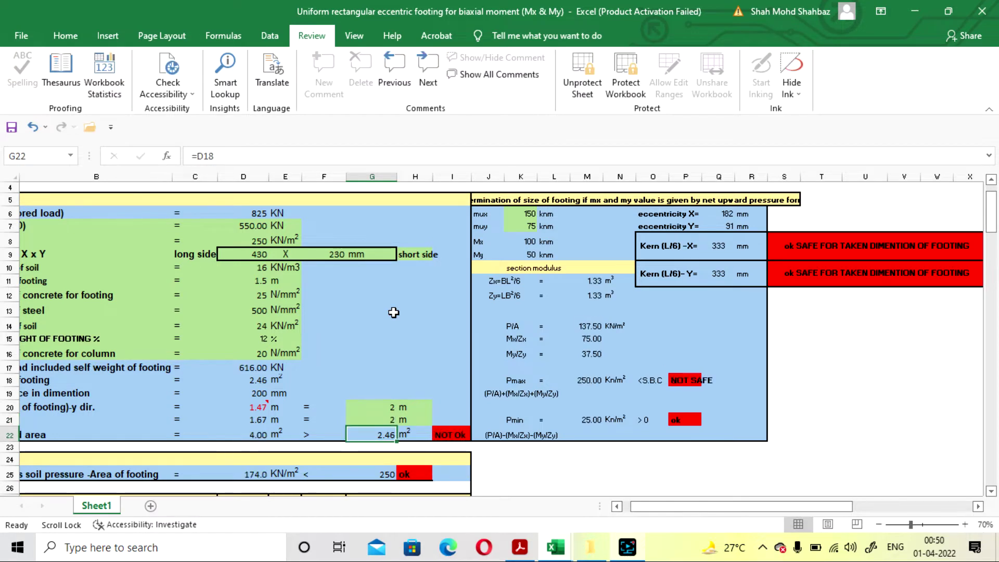
click(389, 414)
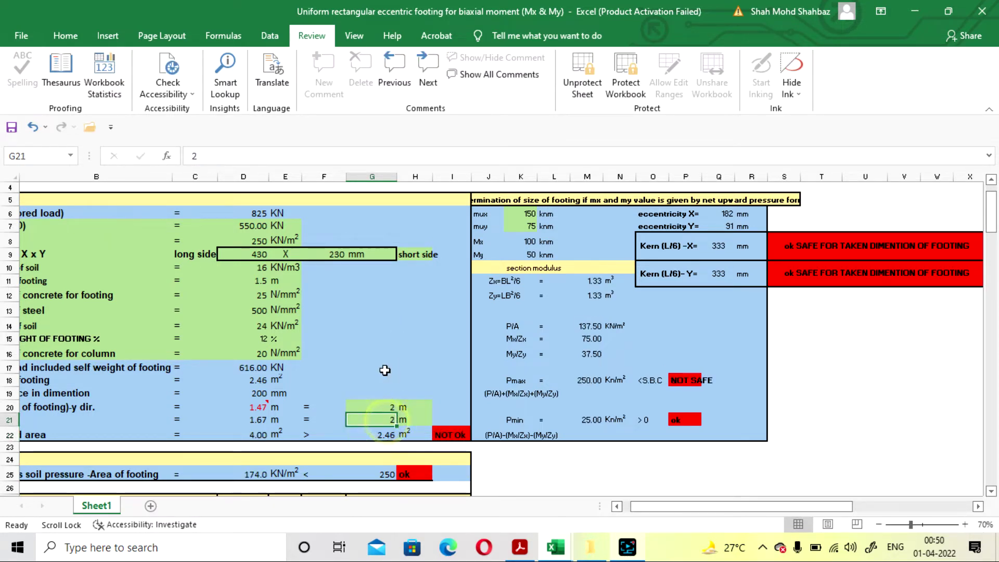
text(1)
key(Return)
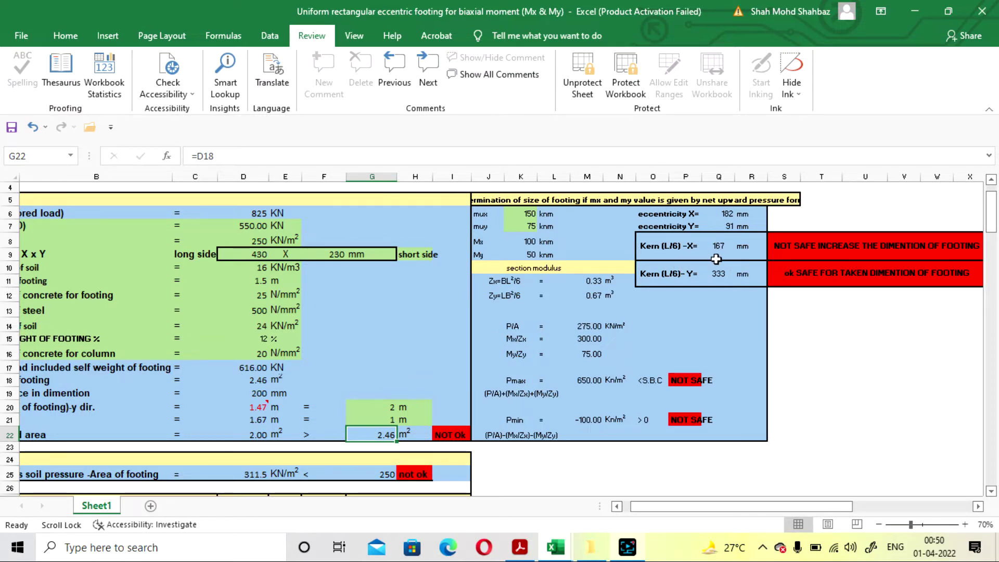
Enter 2.5 m as the footing length along x in G21
mouse_move(770, 507)
mouse_down()
mouse_move(825, 506)
mouse_move(774, 502)
mouse_up()
key(Up)
text(2.5)
key(ctrl+Return)
click(793, 354)
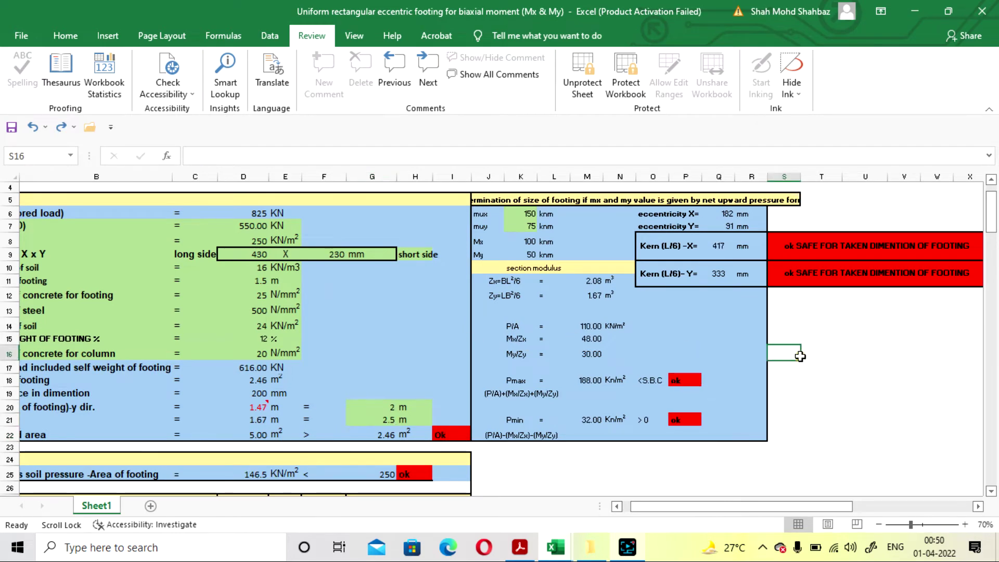
Scroll from the input loads to step 4's depth check showing dx 444 mm and dy 432 mm
scroll(680, 328, down, 1)
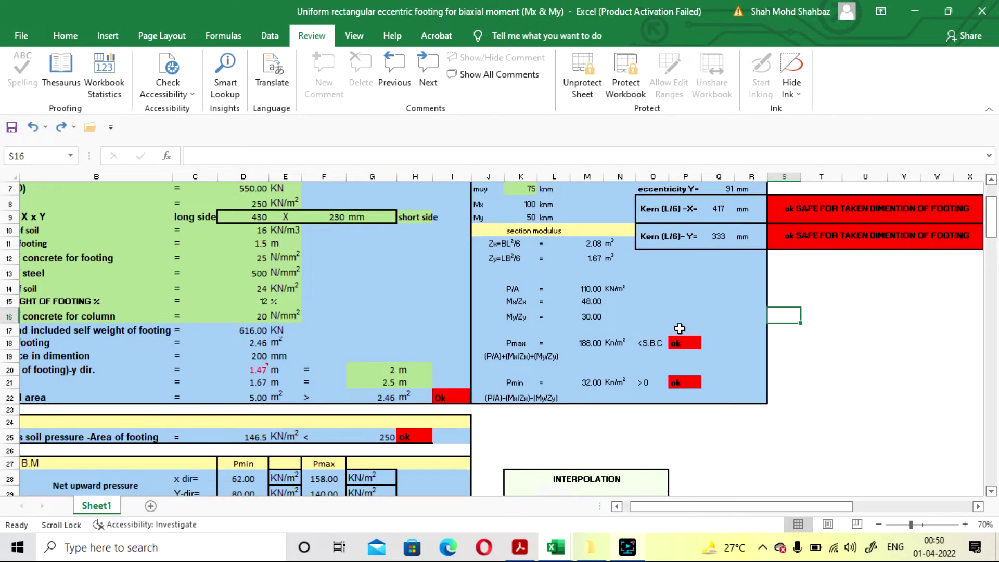
scroll(680, 329, up, 1)
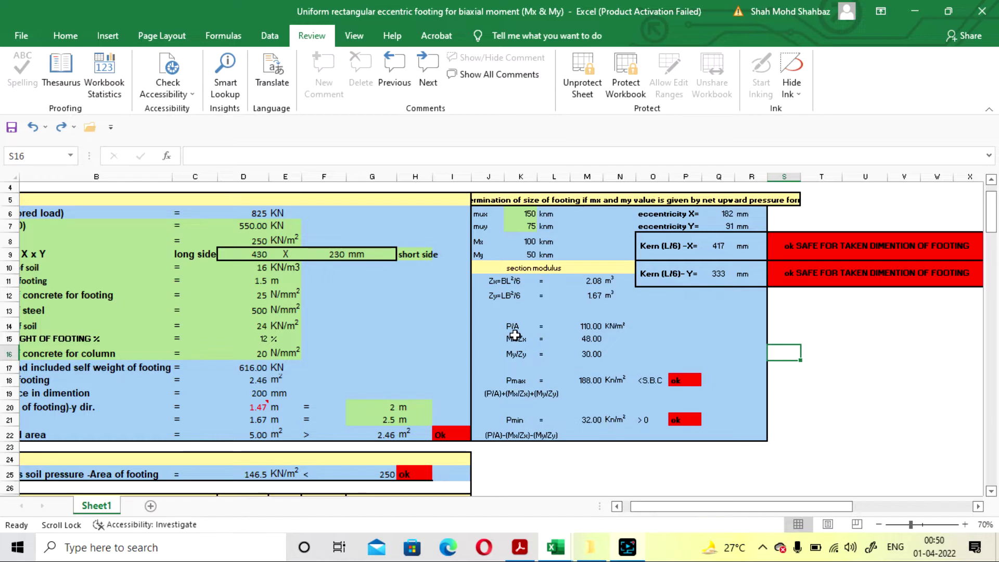
drag(776, 510, 771, 512)
scroll(656, 357, down, 1)
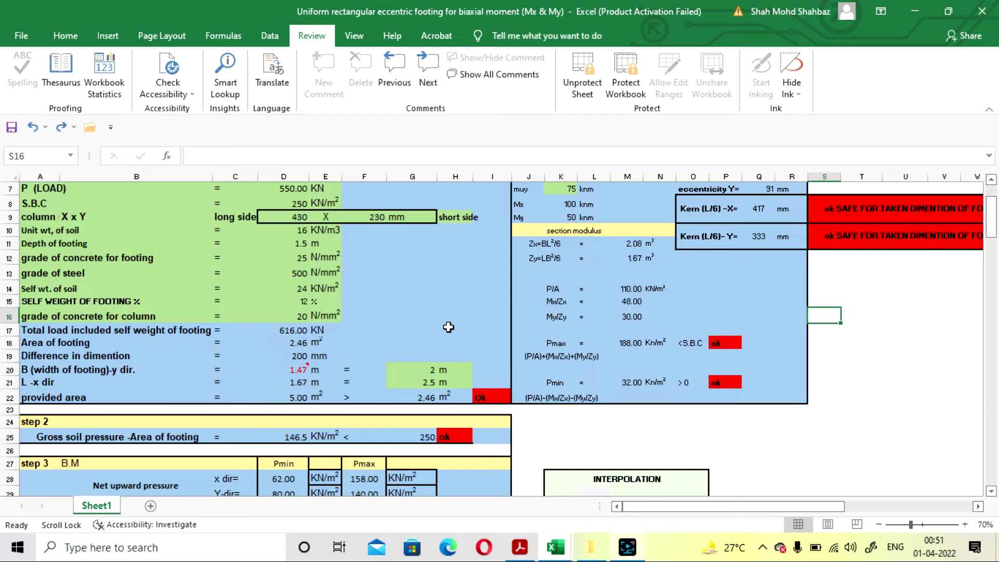
scroll(448, 327, down, 1)
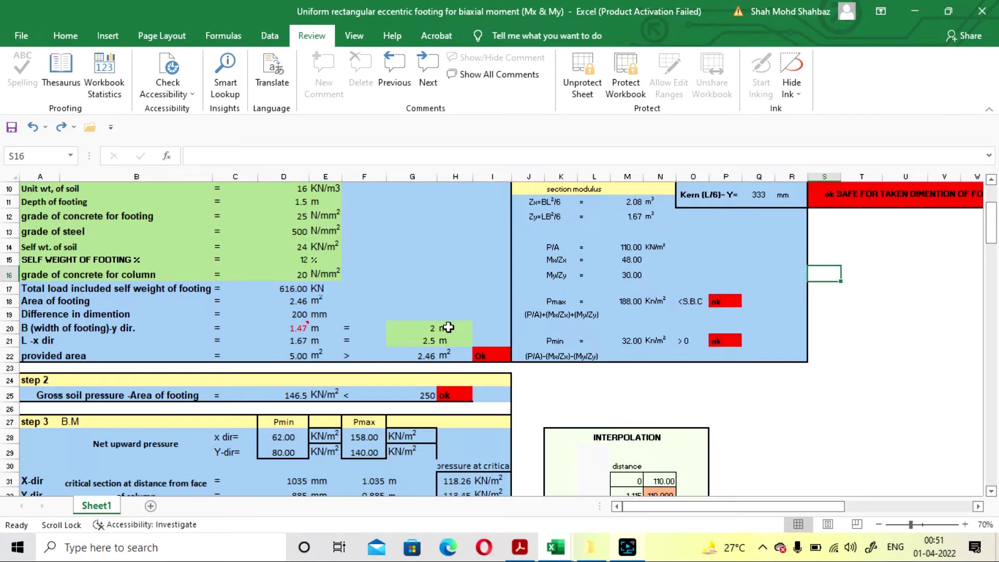
scroll(428, 312, down, 2)
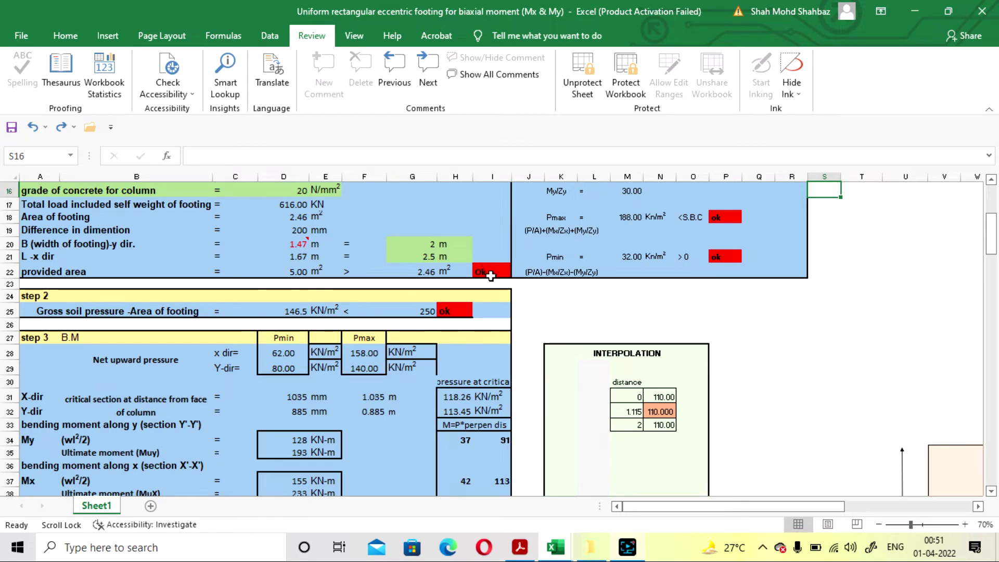
scroll(625, 328, up, 2)
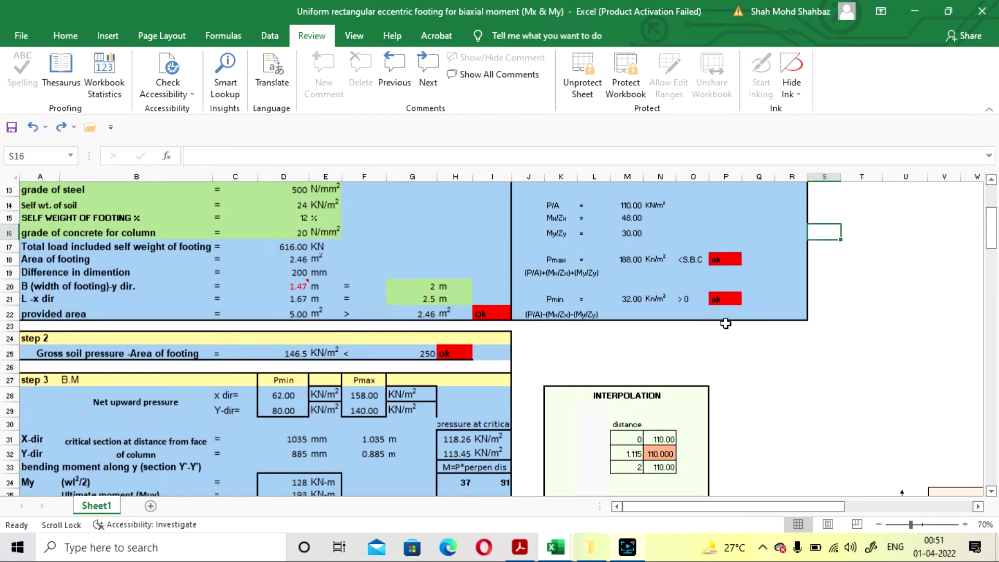
scroll(734, 323, up, 1)
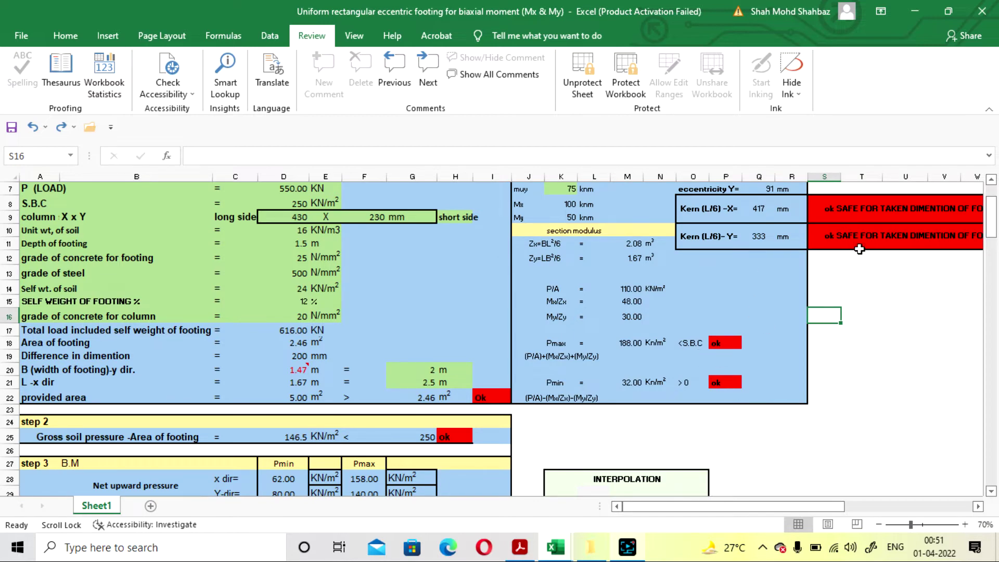
scroll(860, 249, up, 1)
scroll(472, 356, down, 3)
scroll(472, 356, down, 3)
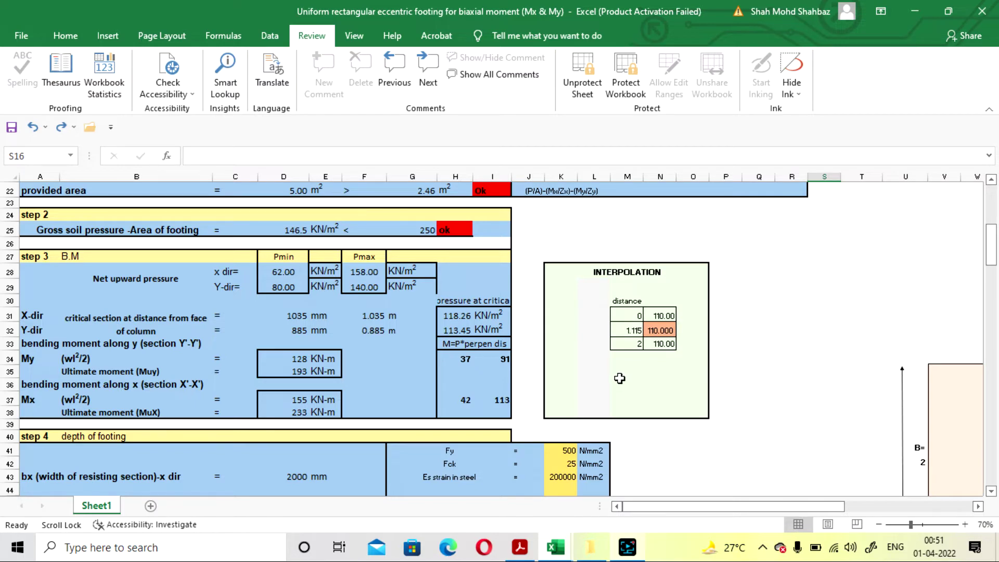
scroll(620, 379, down, 3)
scroll(472, 301, down, 2)
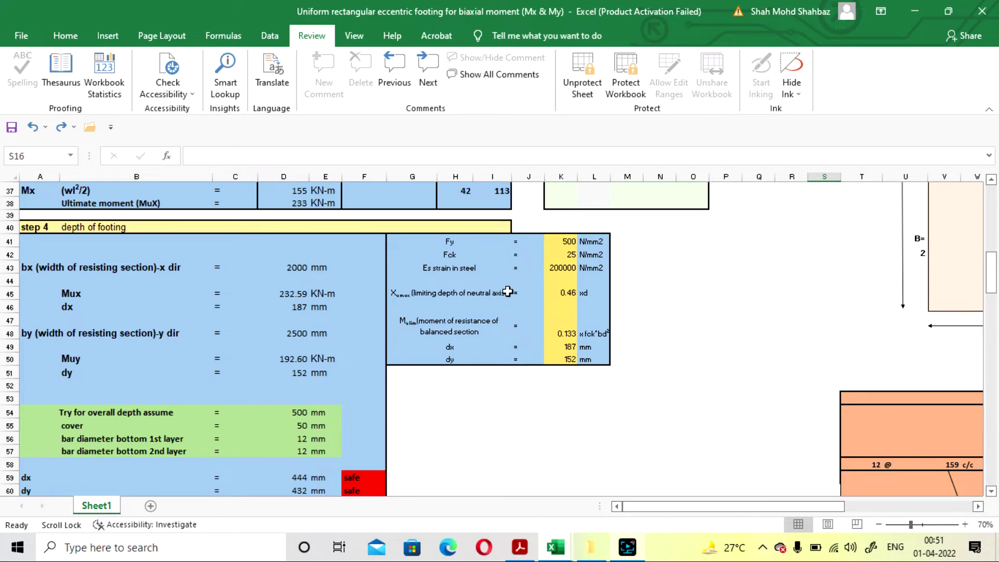
Inspect the formulas for the limiting neutral-axis depth and the dx 187 value
click(566, 305)
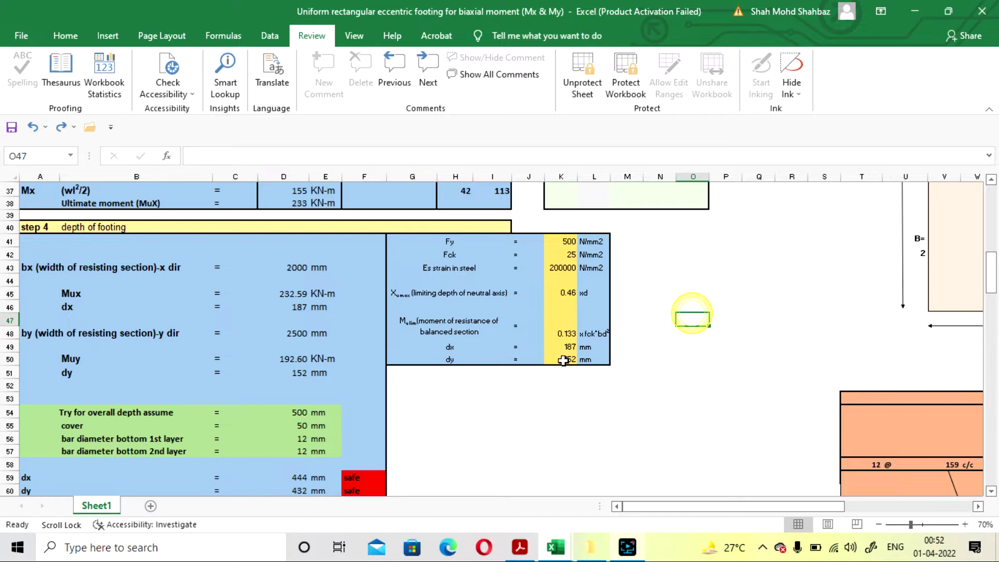
click(565, 347)
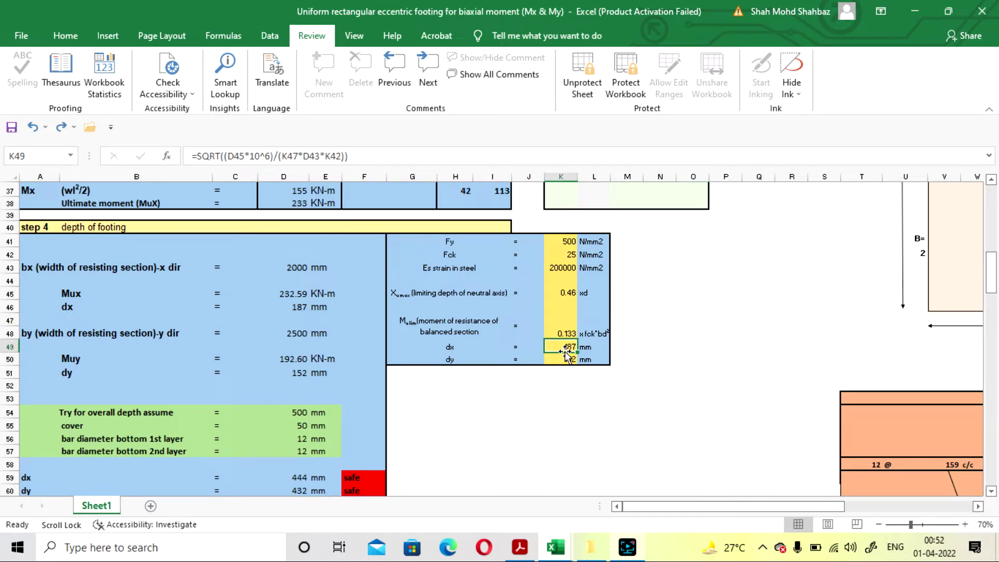
click(656, 307)
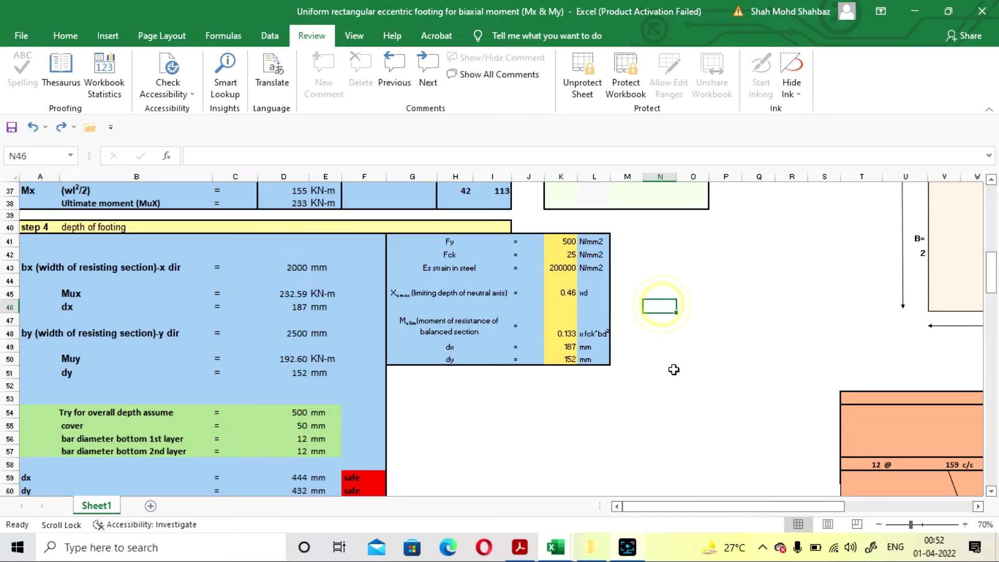
click(636, 553)
click(721, 454)
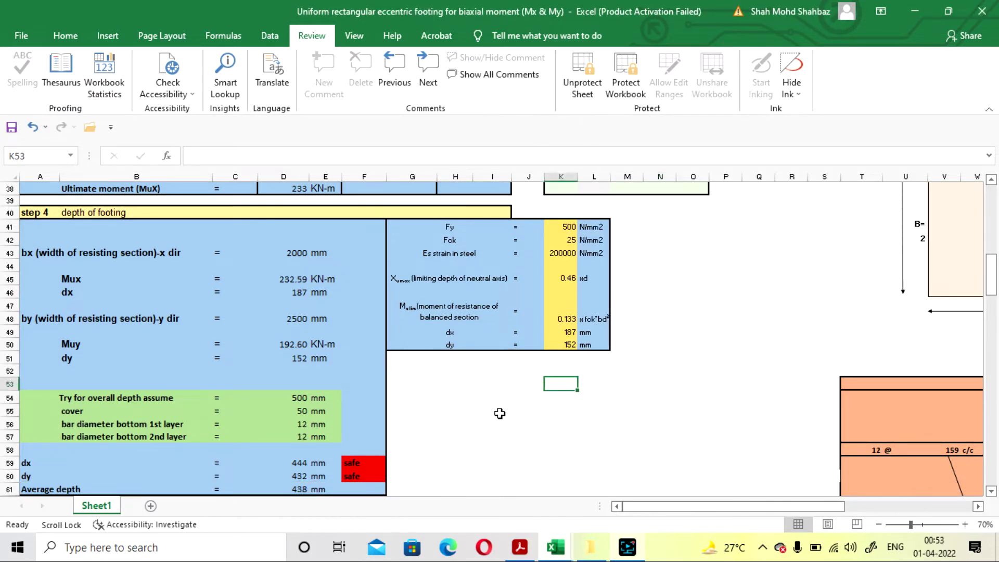
scroll(488, 393, down, 2)
scroll(488, 393, up, 2)
scroll(317, 333, down, 1)
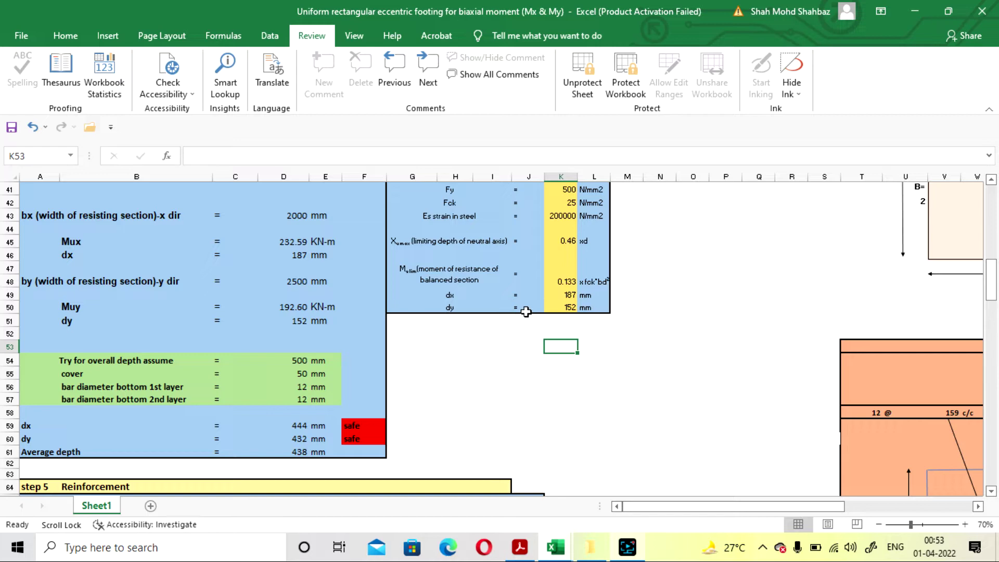
scroll(539, 323, down, 1)
scroll(540, 323, up, 1)
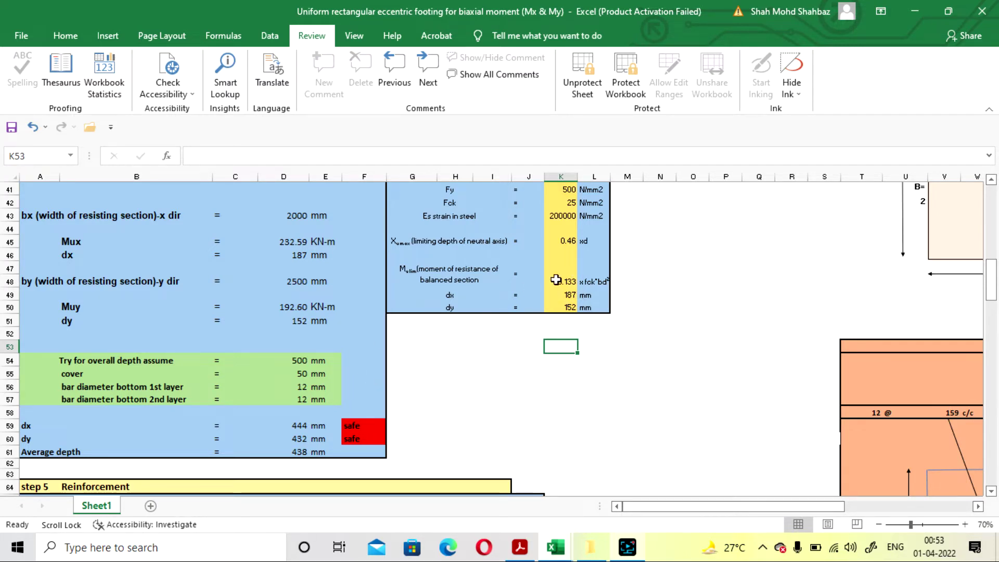
Locate the 500 mm assumed overall depth input in the step 4 section
click(290, 356)
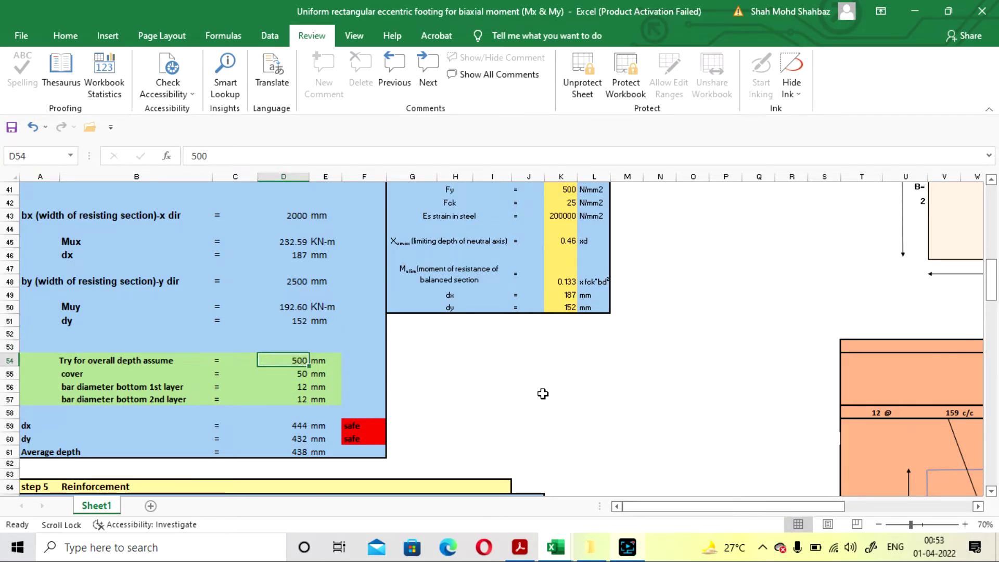
scroll(497, 367, down, 8)
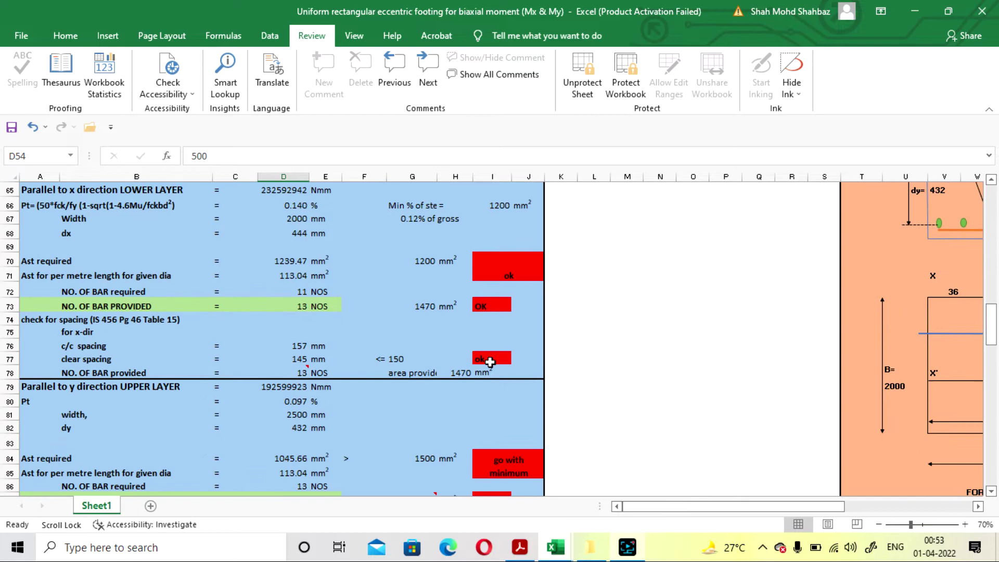
scroll(490, 361, up, 6)
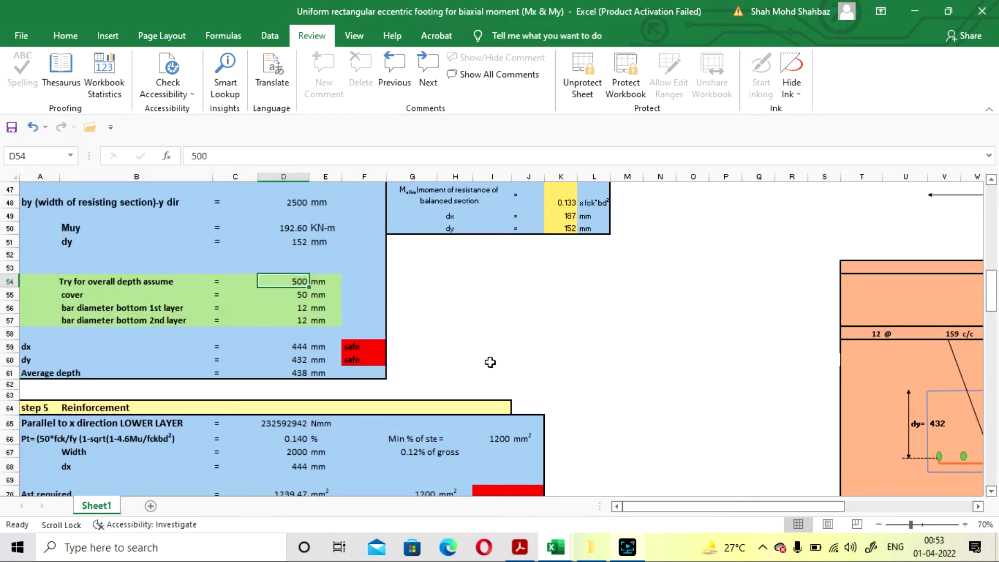
click(452, 354)
scroll(403, 352, up, 2)
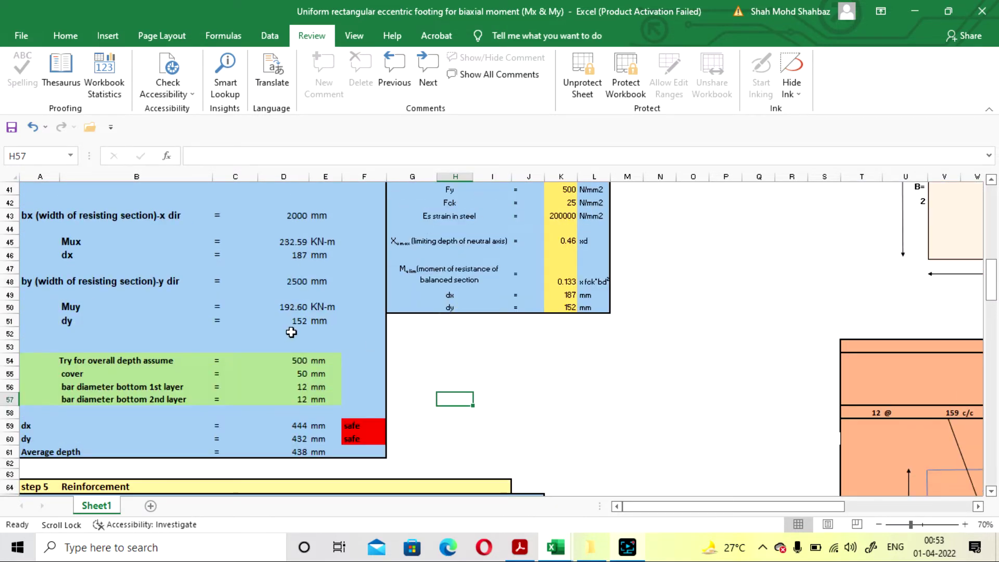
click(283, 359)
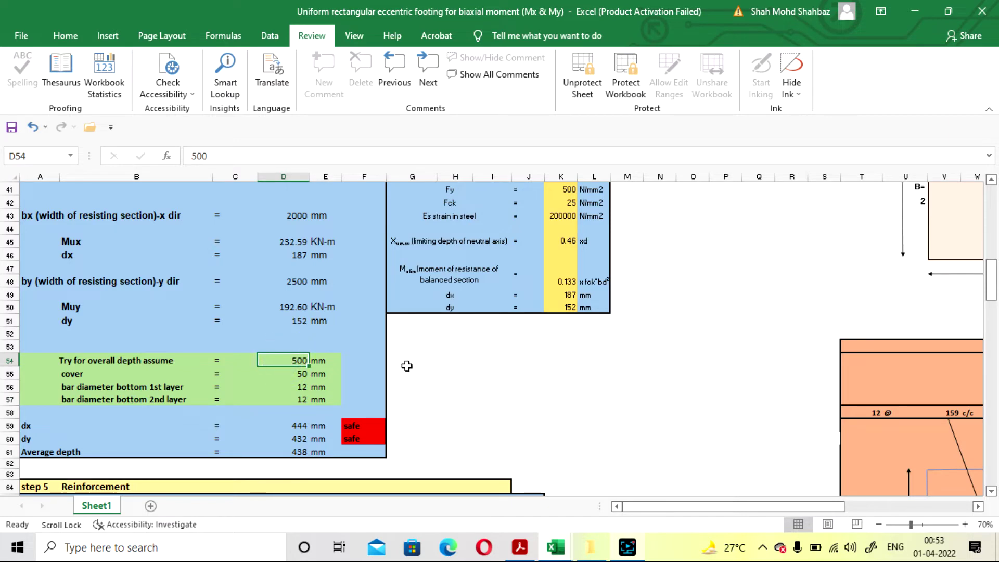
Re-enter 12 mm for both bottom-layer bar diameters and check the dx formula
key(Down)
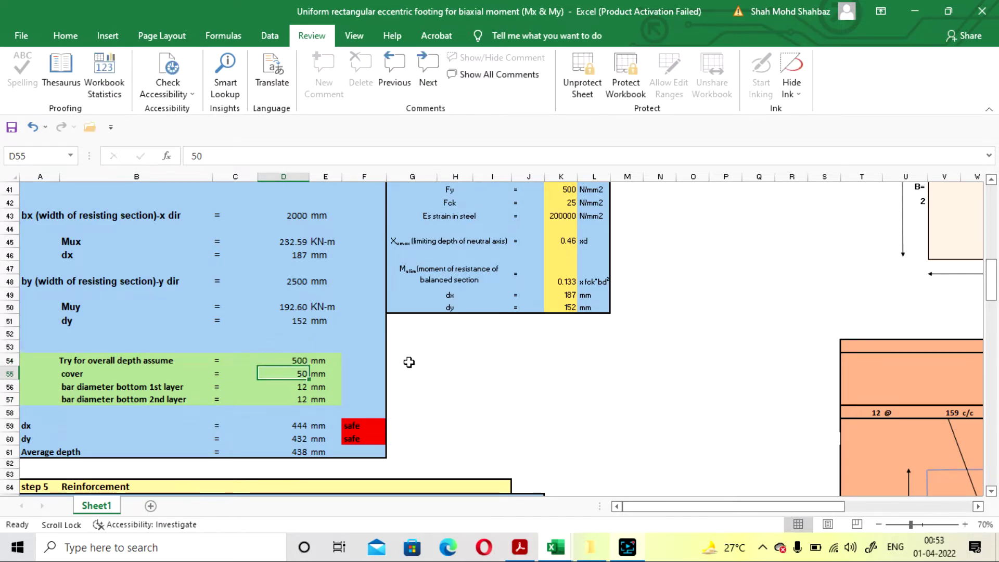
key(Down)
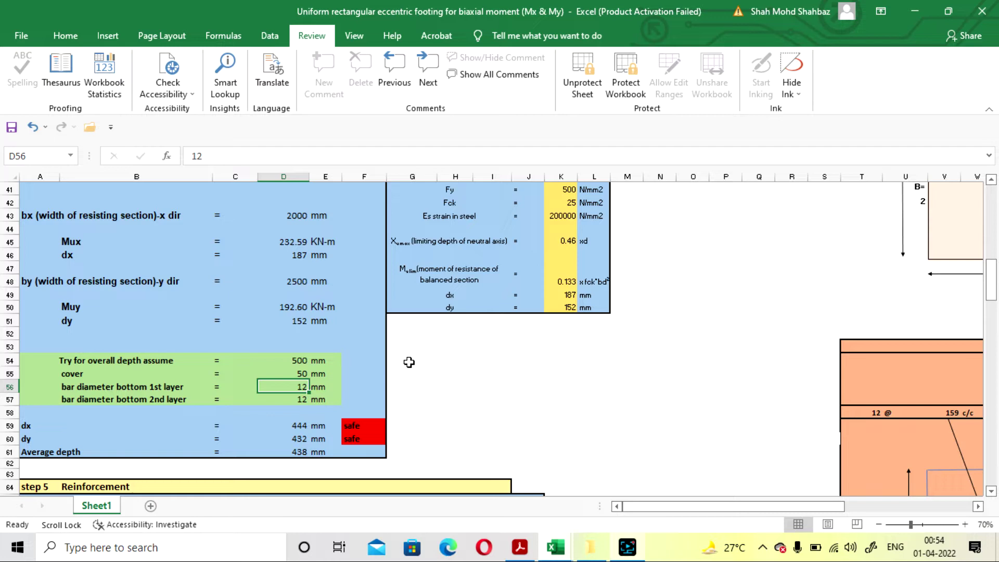
text(1)
key(Return)
text(12)
key(Return)
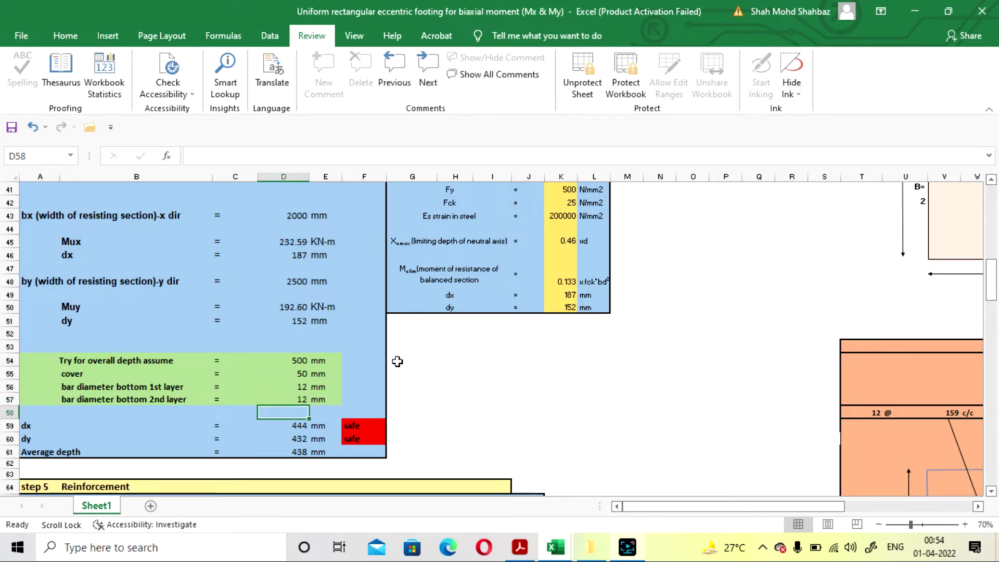
scroll(414, 355, down, 1)
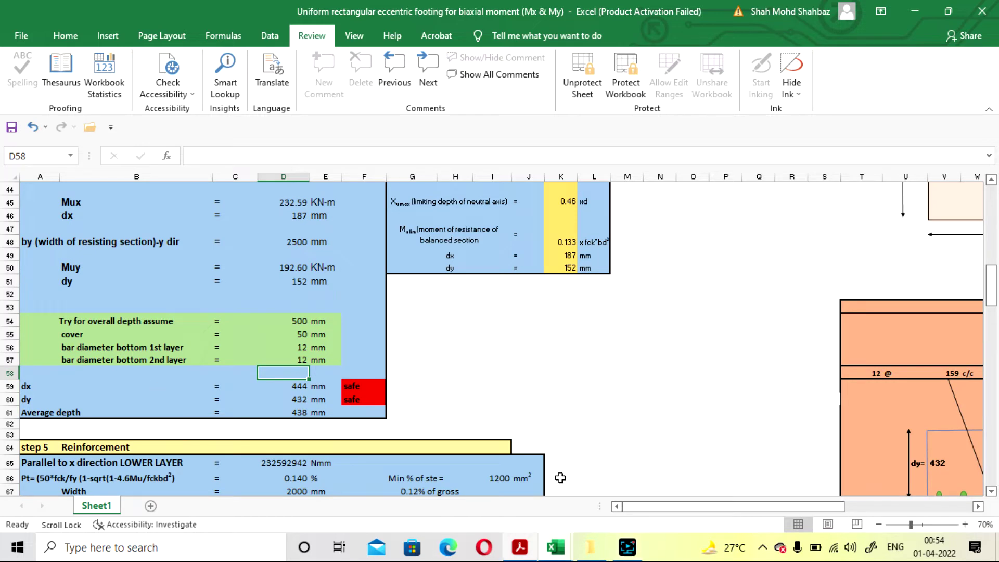
click(294, 388)
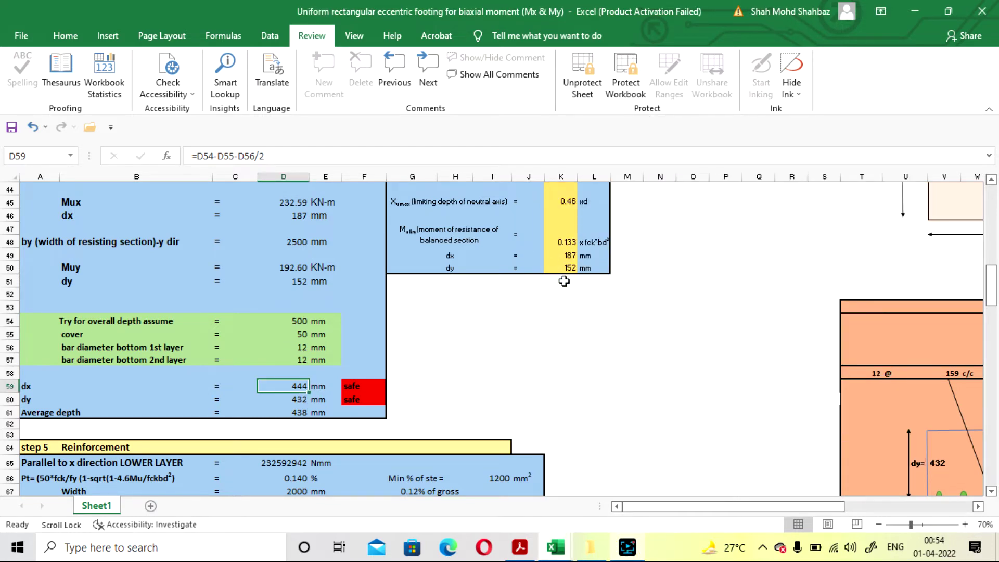
scroll(348, 315, down, 3)
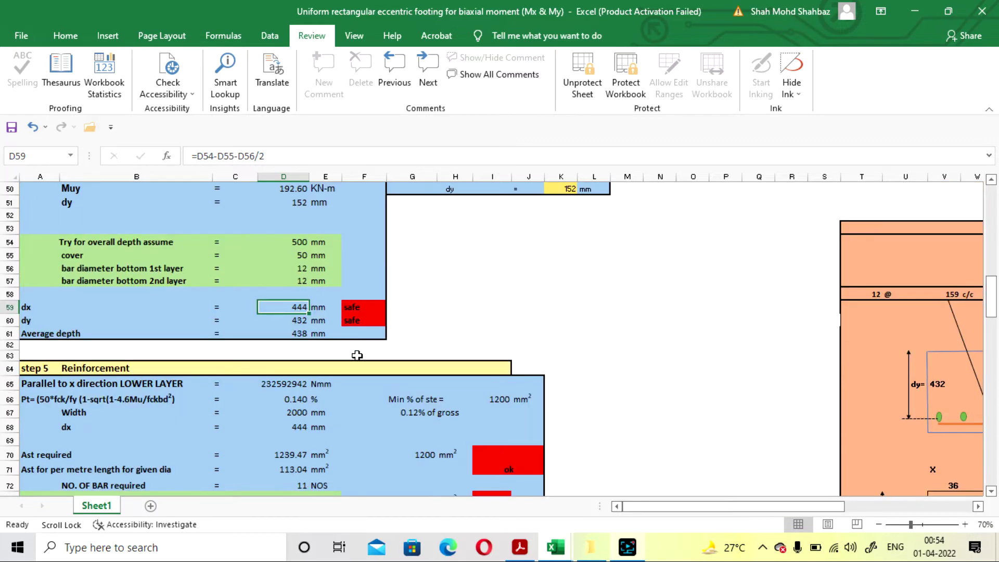
scroll(348, 315, down, 3)
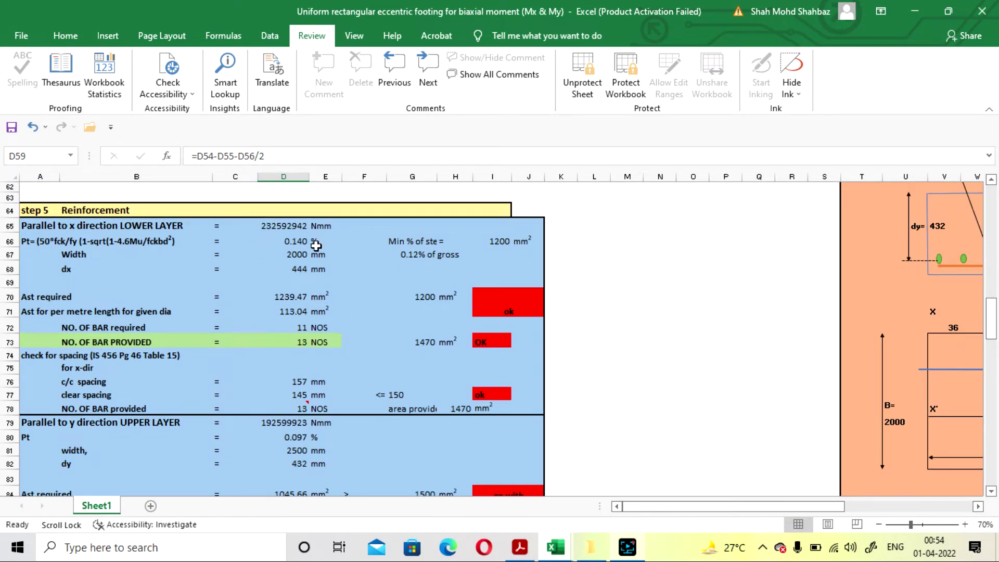
scroll(268, 326, down, 1)
scroll(268, 325, up, 1)
click(404, 341)
click(267, 157)
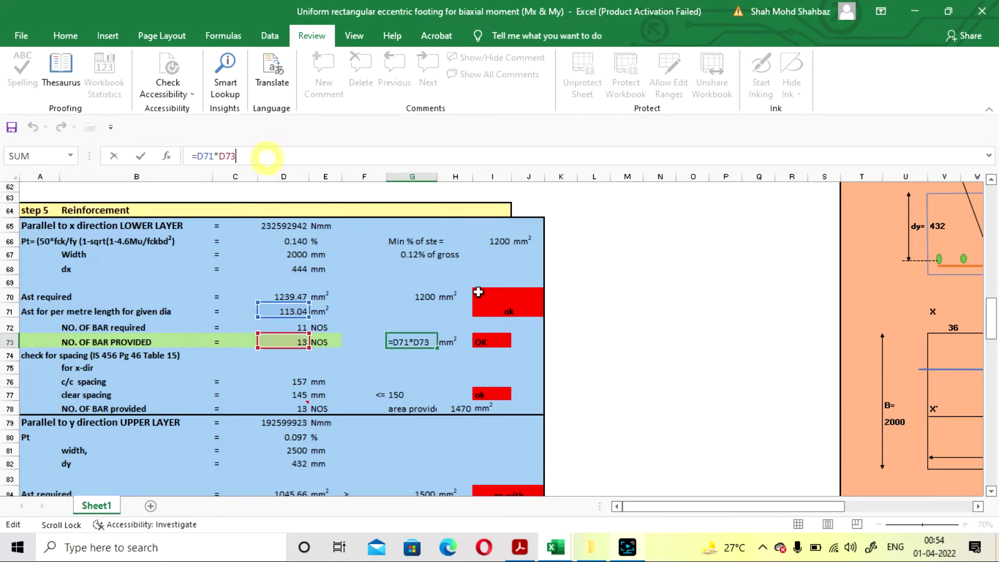
click(613, 309)
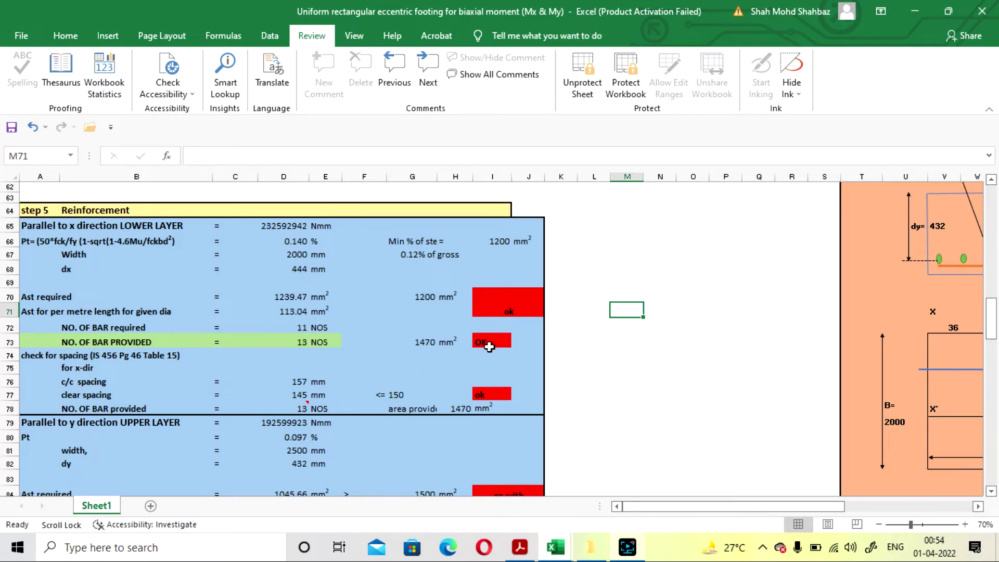
scroll(447, 335, down, 1)
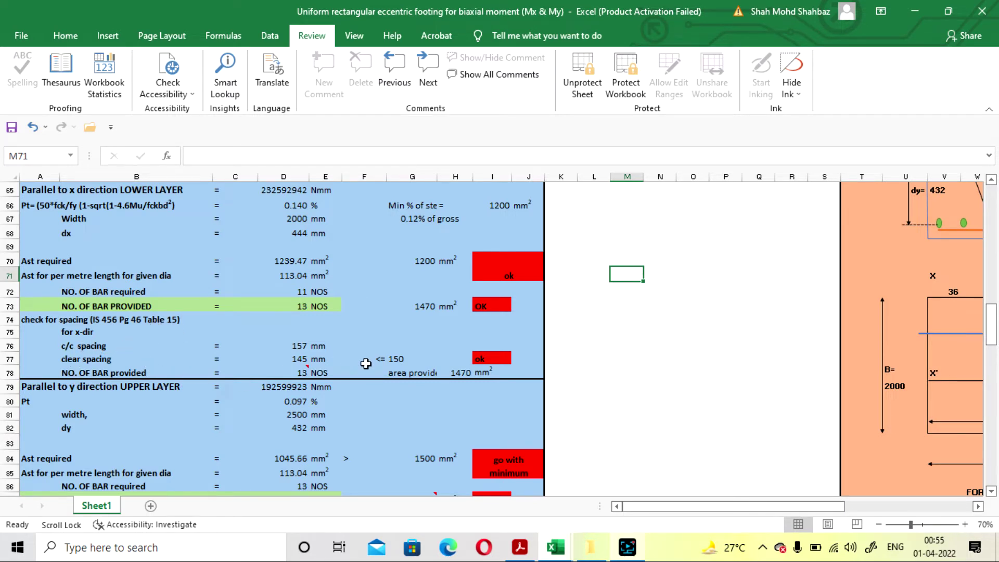
mouse_move(270, 370)
click(302, 307)
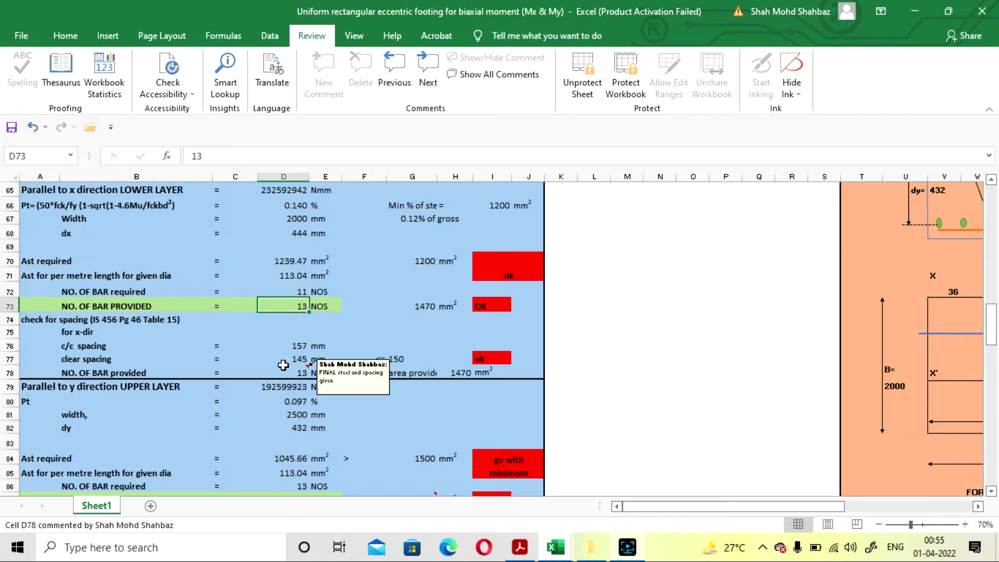
text(11)
key(Return)
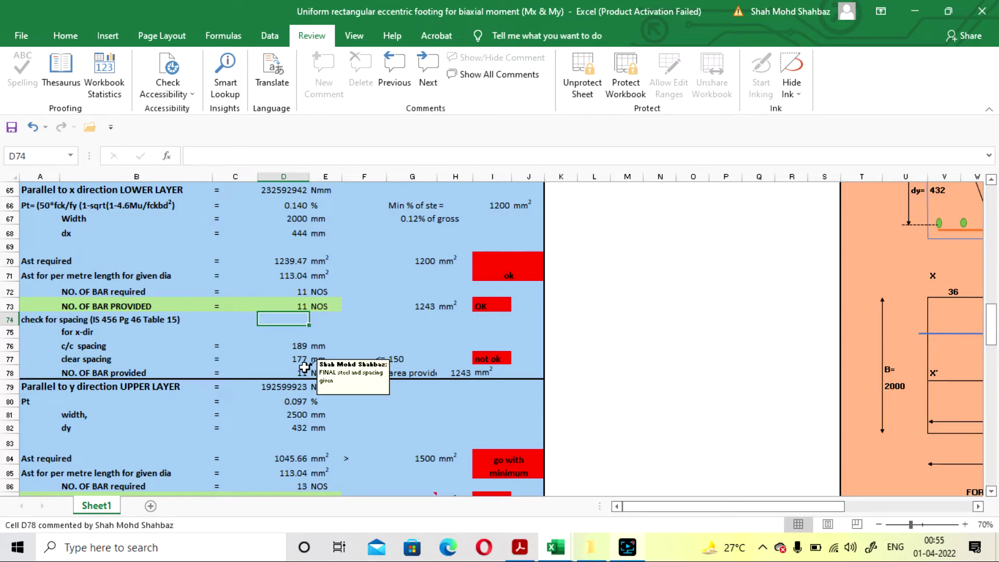
click(300, 308)
text(1)
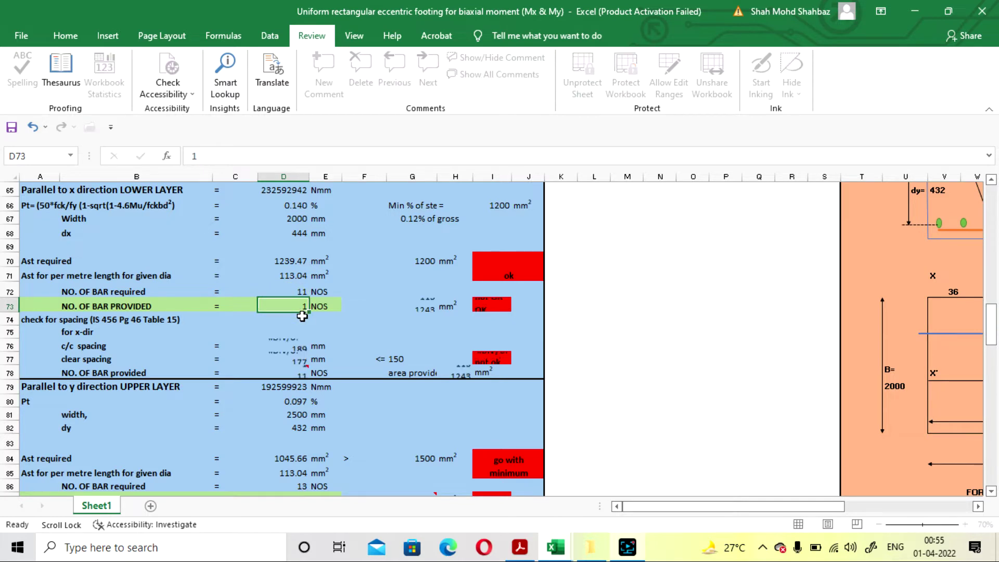
key(Return)
click(287, 307)
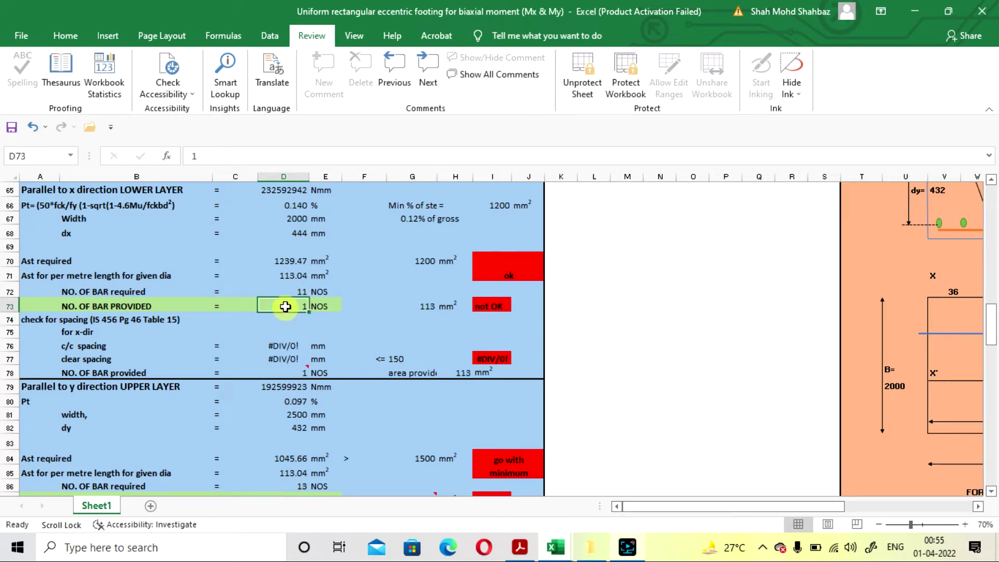
double_click(286, 307)
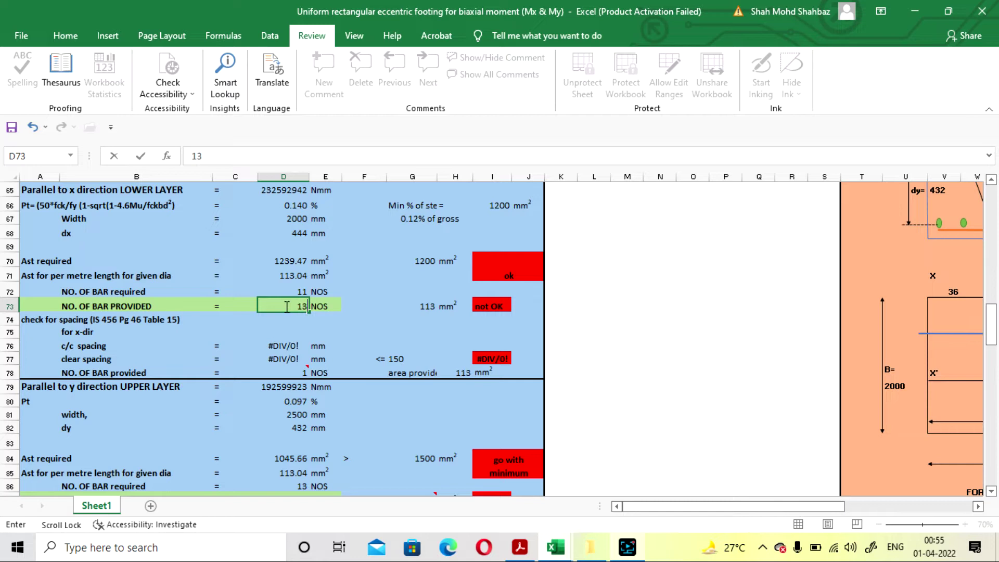
key(Return)
click(366, 317)
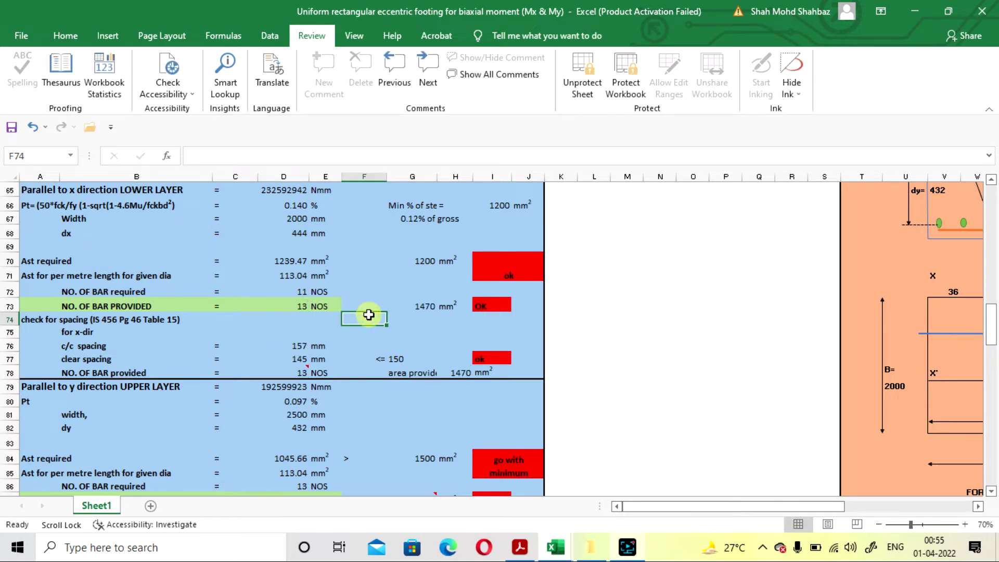
scroll(419, 328, down, 1)
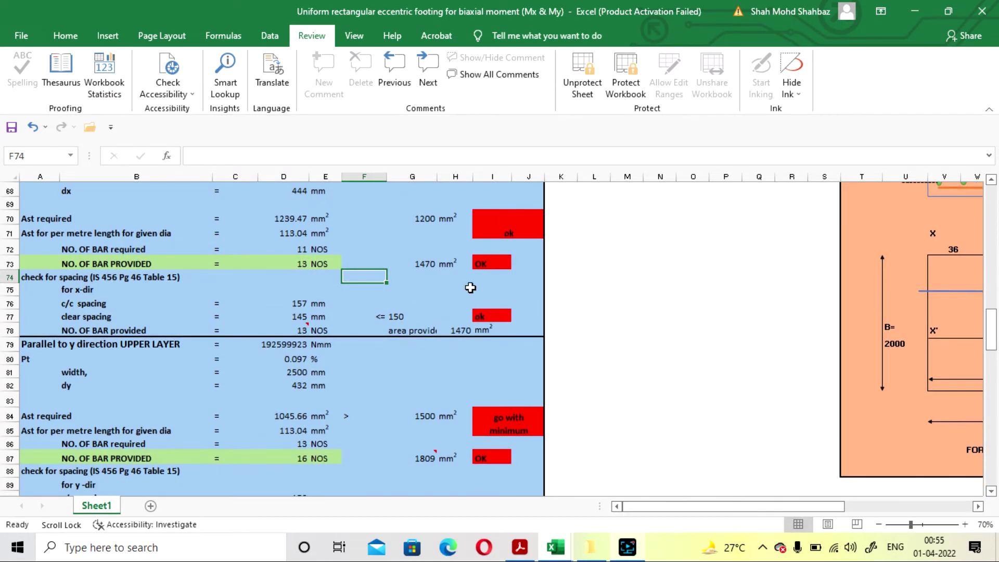
scroll(466, 306, down, 1)
scroll(466, 306, down, 1)
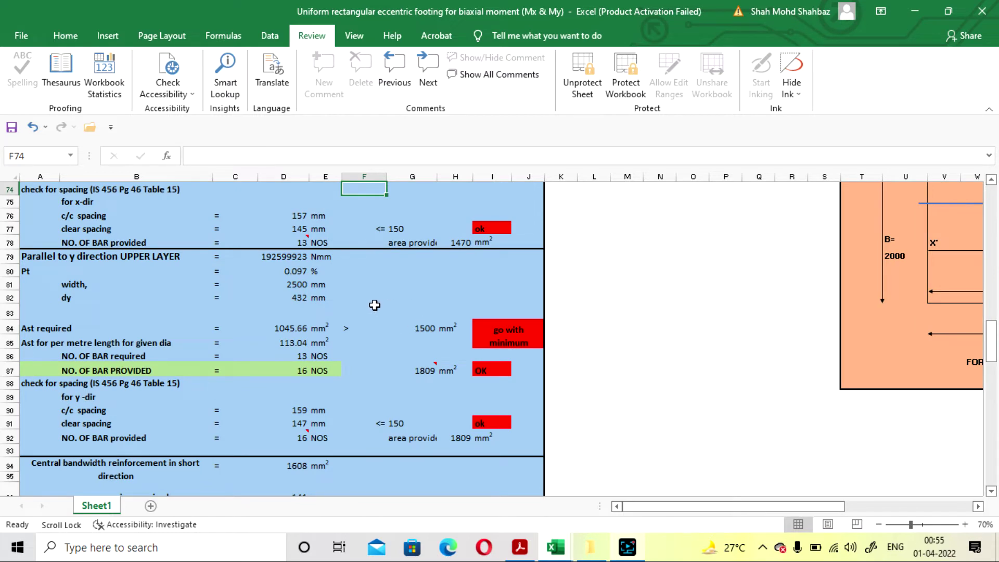
scroll(375, 306, down, 1)
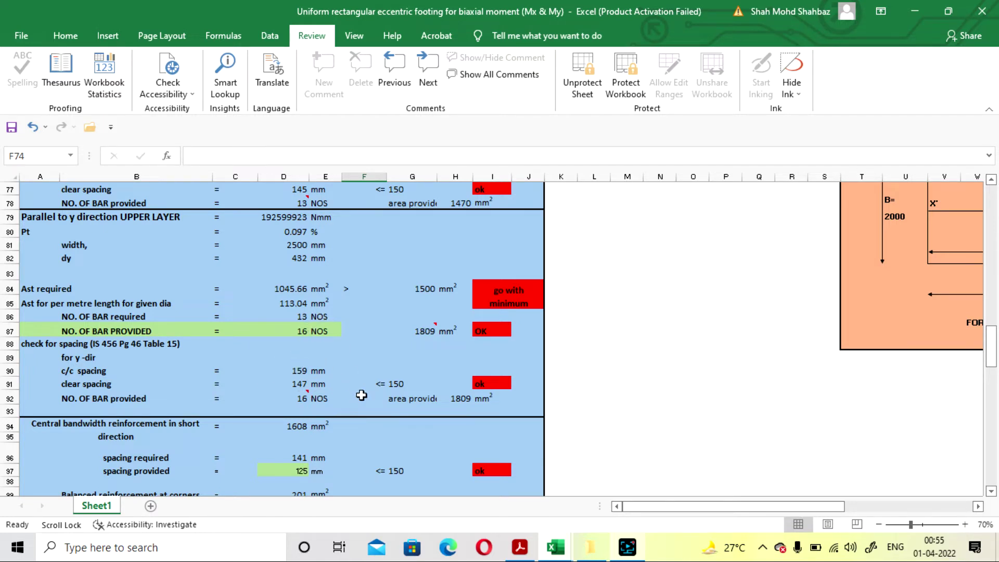
scroll(362, 350, down, 1)
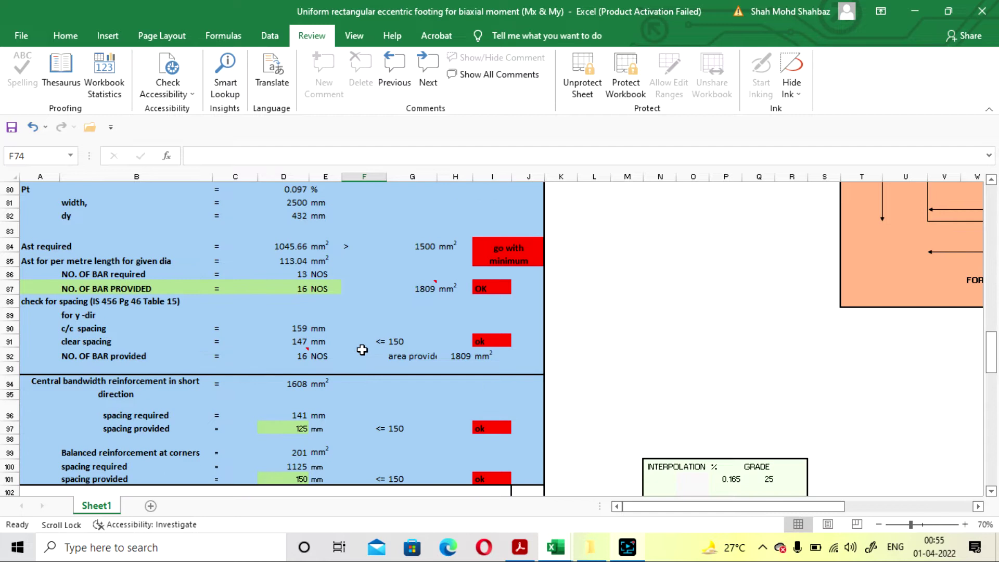
scroll(365, 361, up, 1)
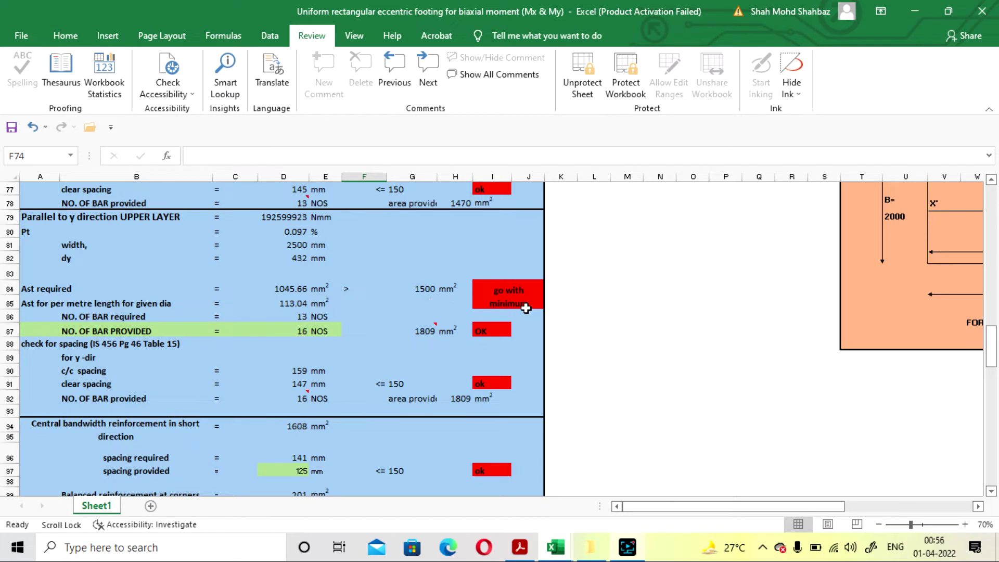
click(288, 326)
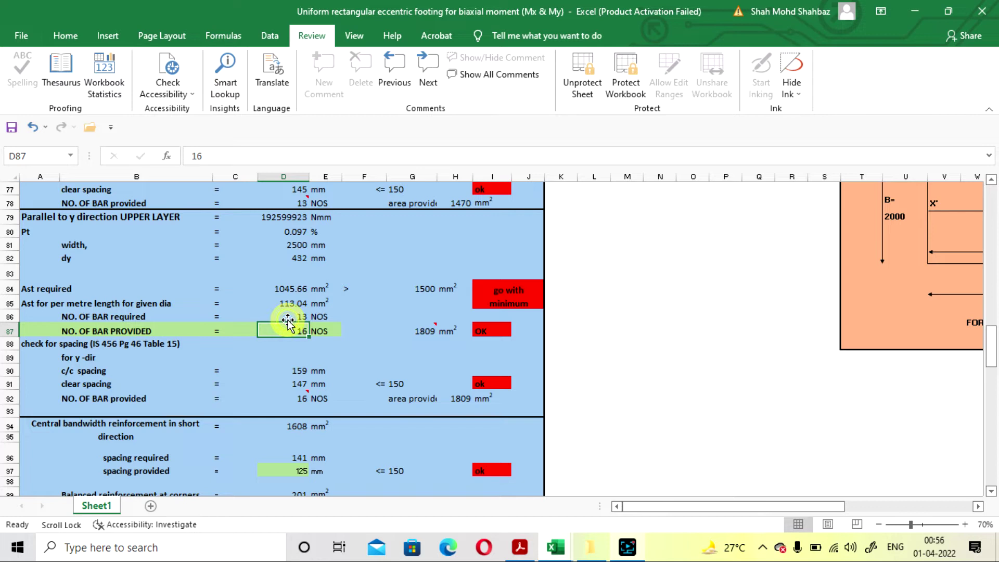
click(270, 314)
click(391, 319)
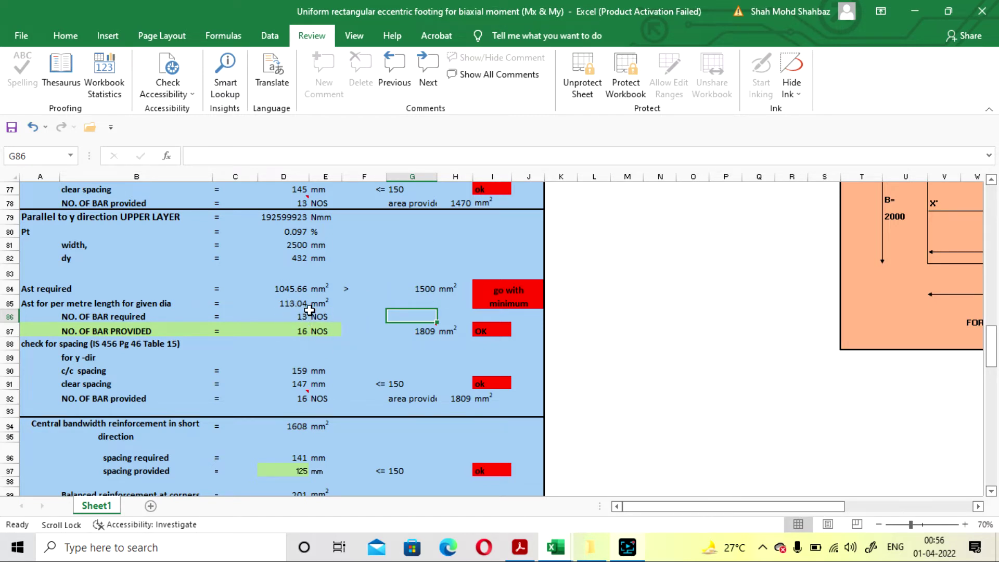
click(288, 332)
text(1)
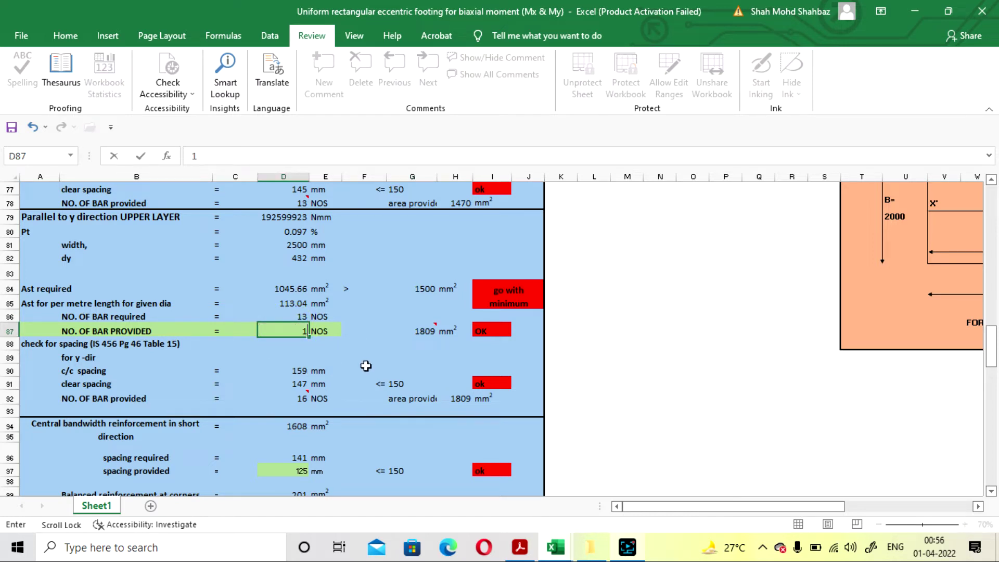
key(Return)
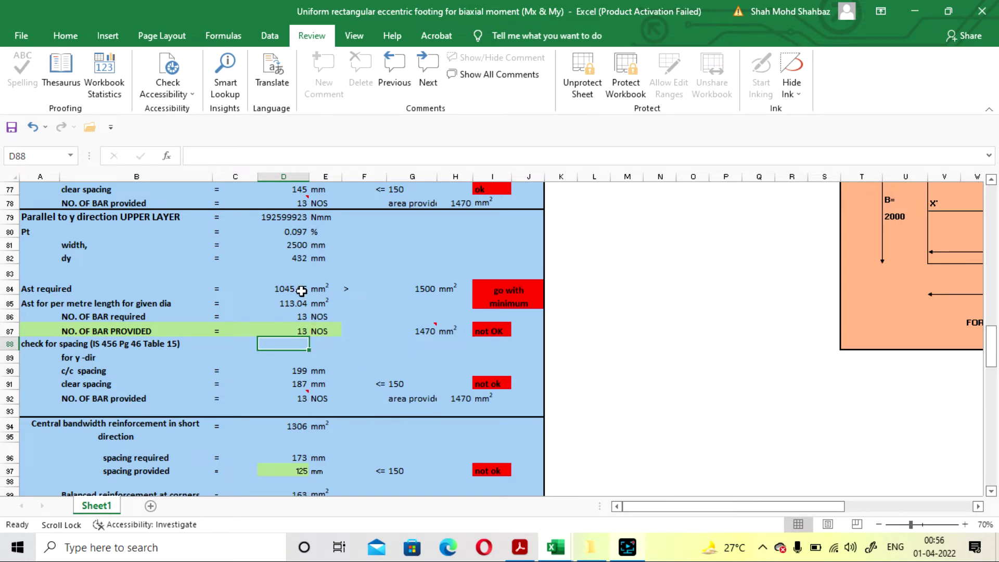
click(294, 333)
text(14)
key(Return)
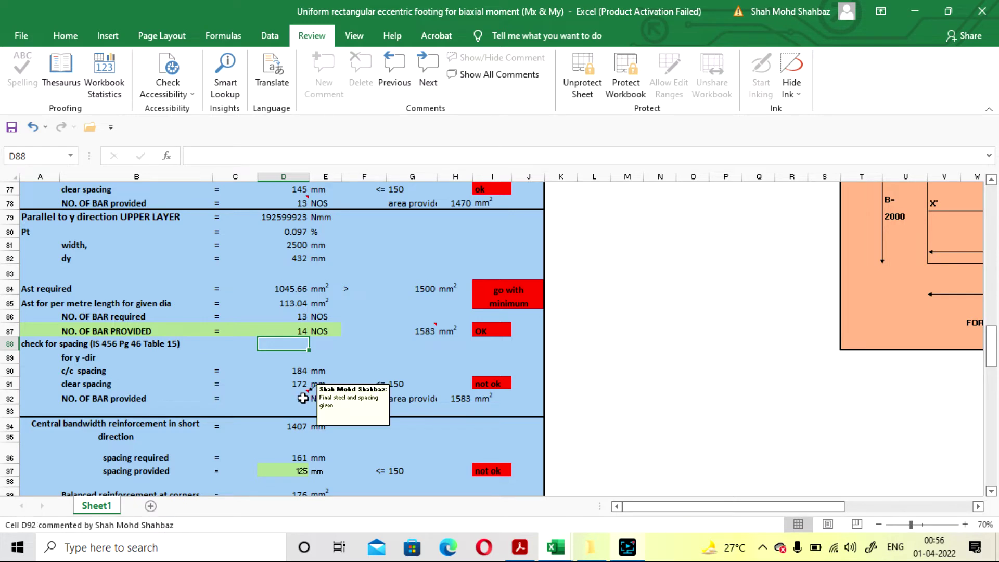
click(300, 334)
text(15)
key(Return)
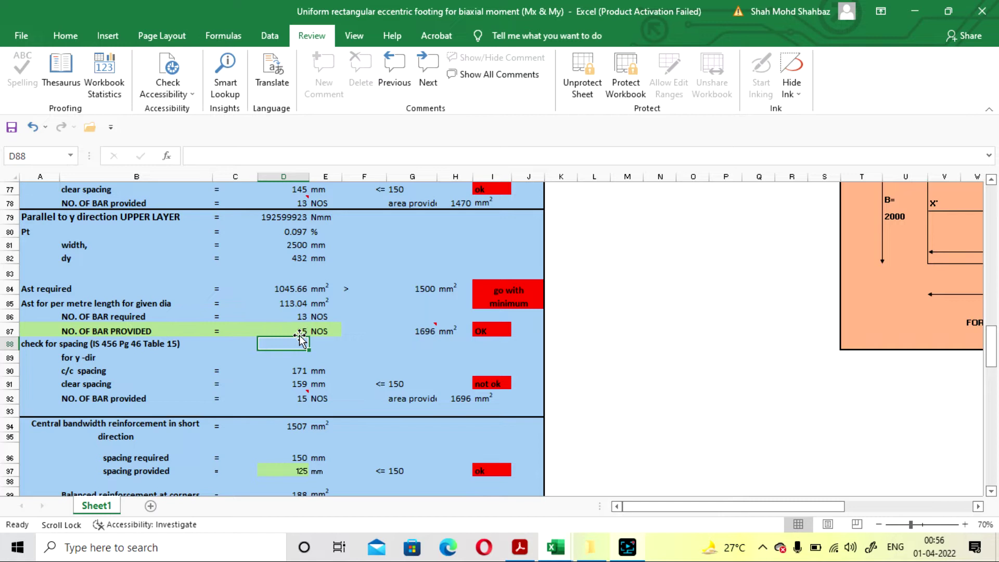
click(289, 331)
text(16)
key(Return)
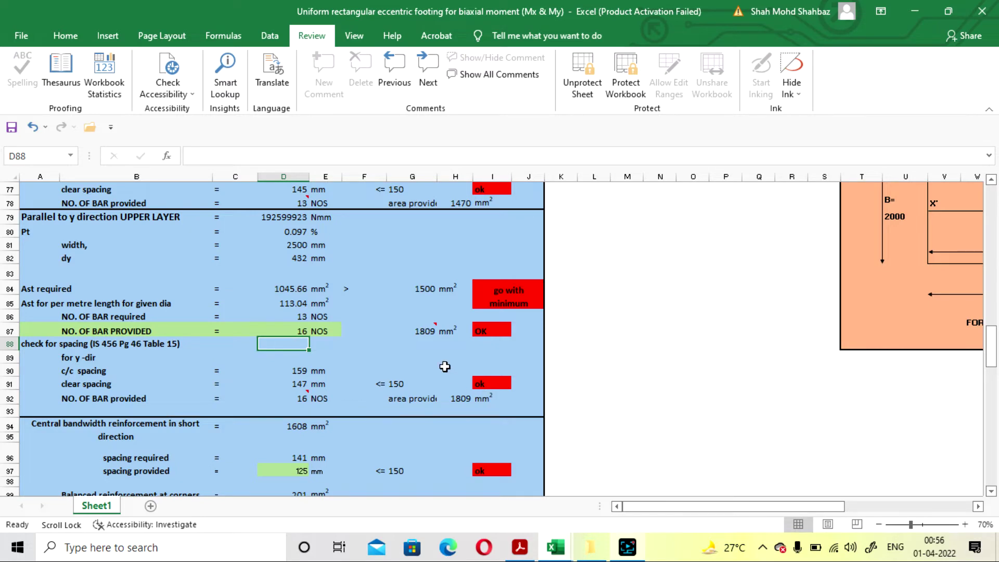
key(Up)
key(ctrl+z)
key(ctrl+z)
key(ctrl+z)
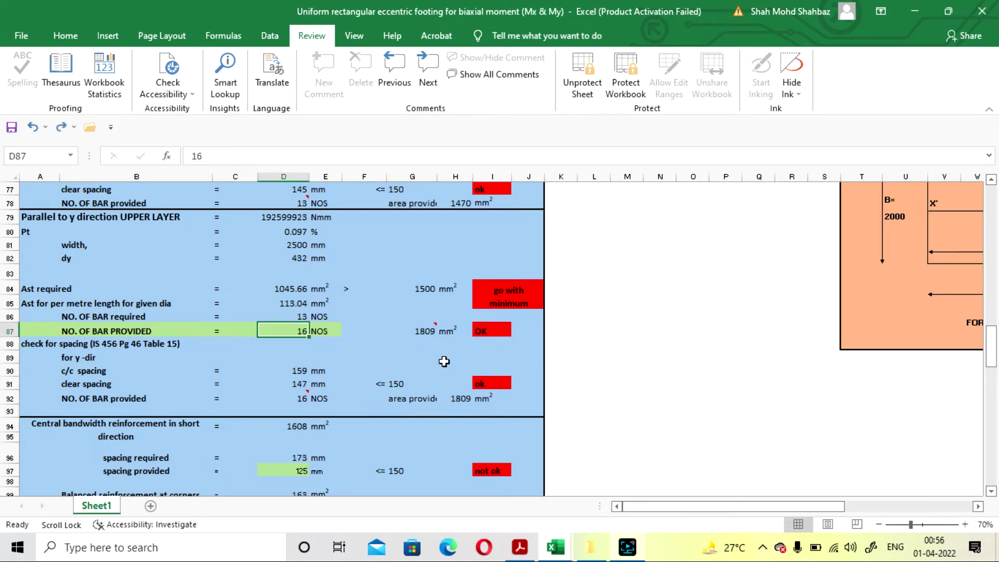
click(564, 358)
scroll(565, 354, down, 3)
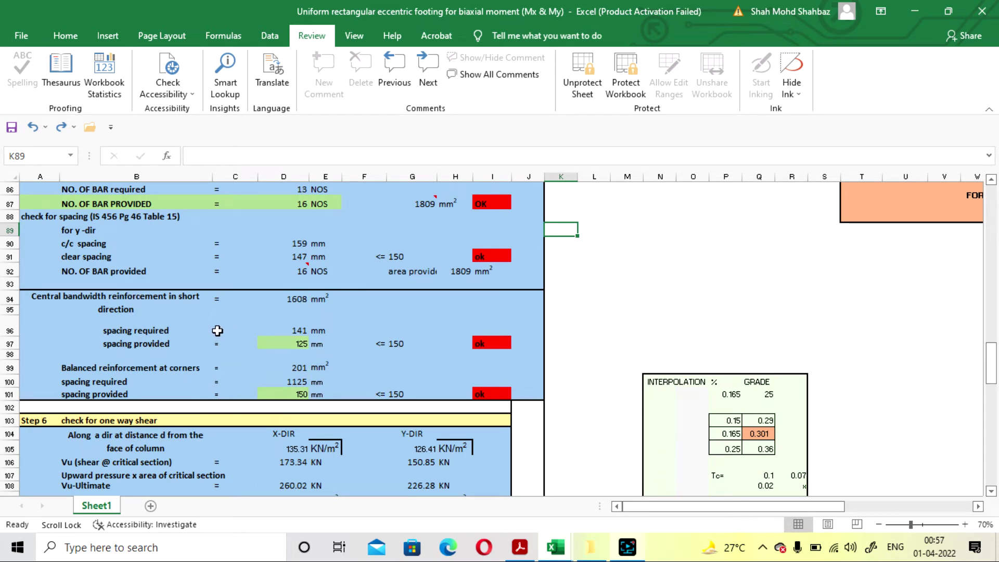
scroll(375, 289, down, 1)
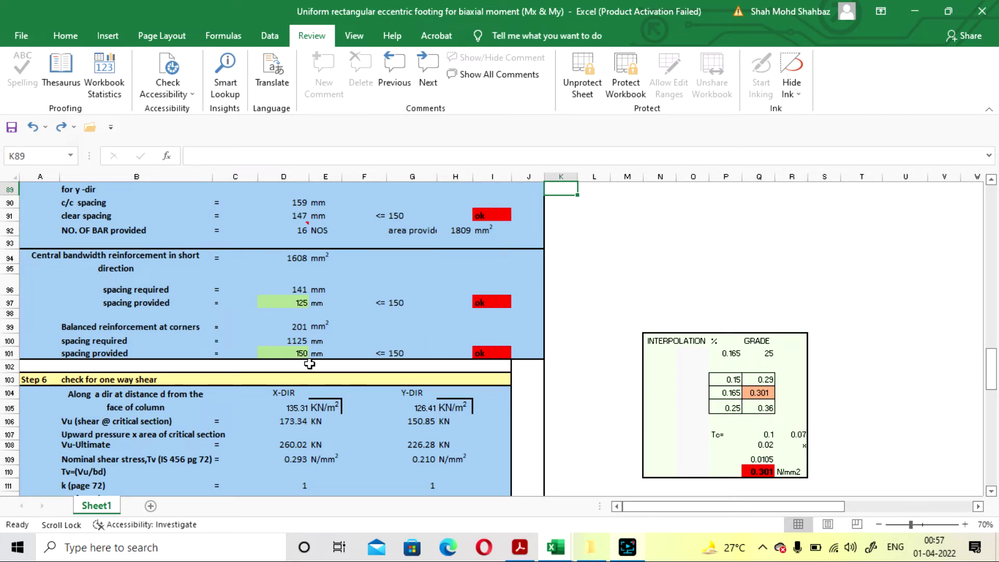
scroll(390, 290, down, 1)
scroll(391, 289, down, 1)
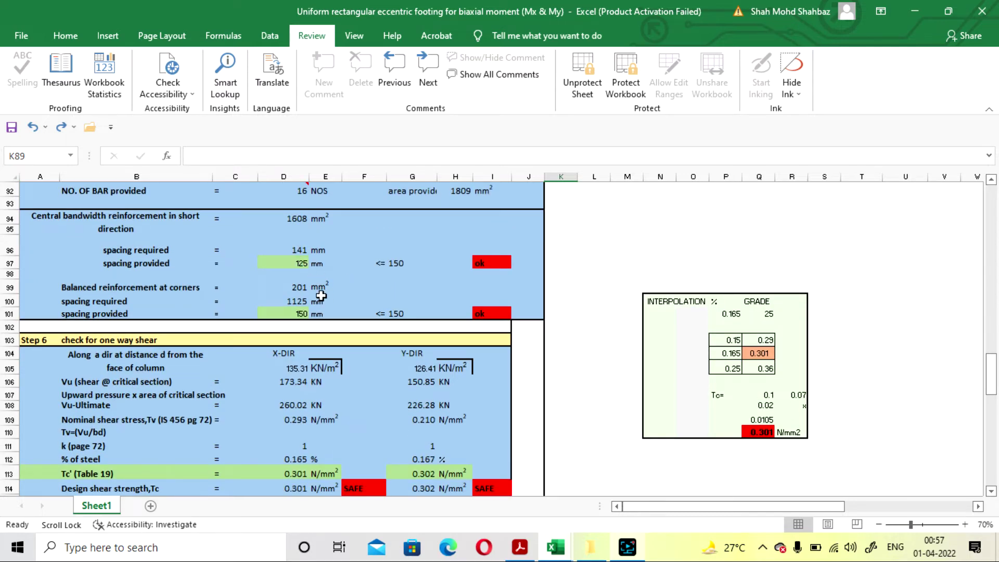
scroll(343, 300, down, 2)
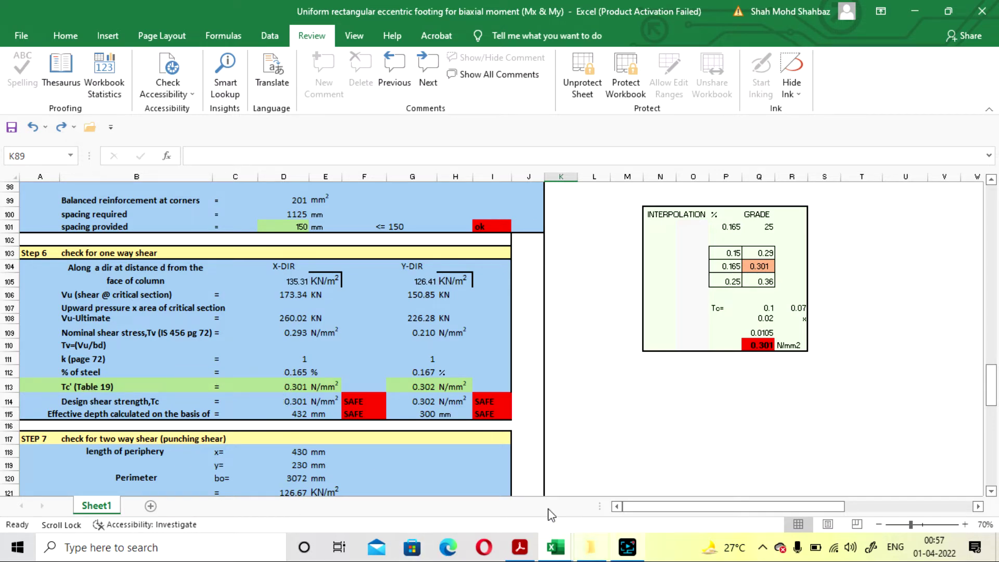
Compare IS 456 Table 19 design shear strength in Acrobat against the workbook's one-way shear check
click(522, 552)
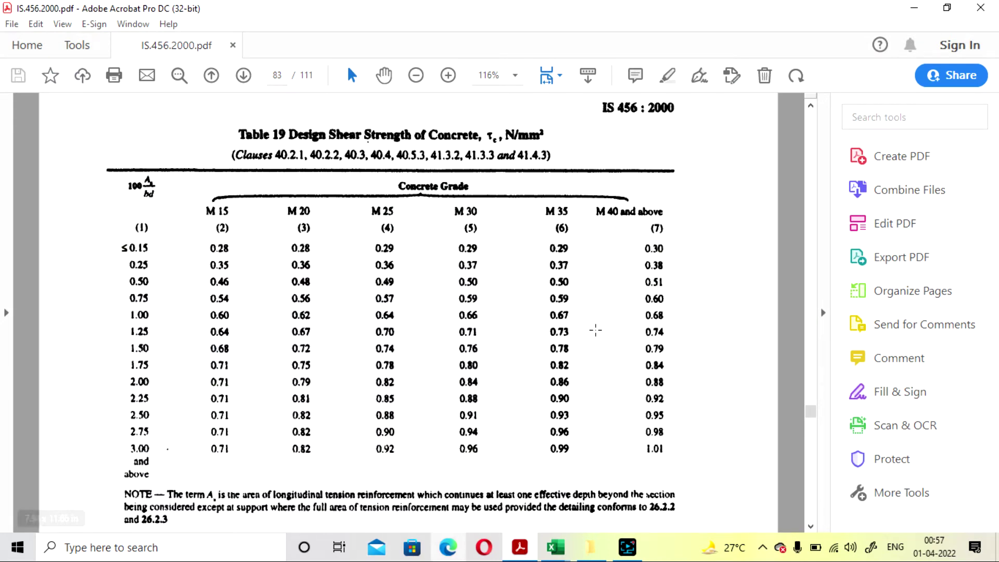
click(529, 555)
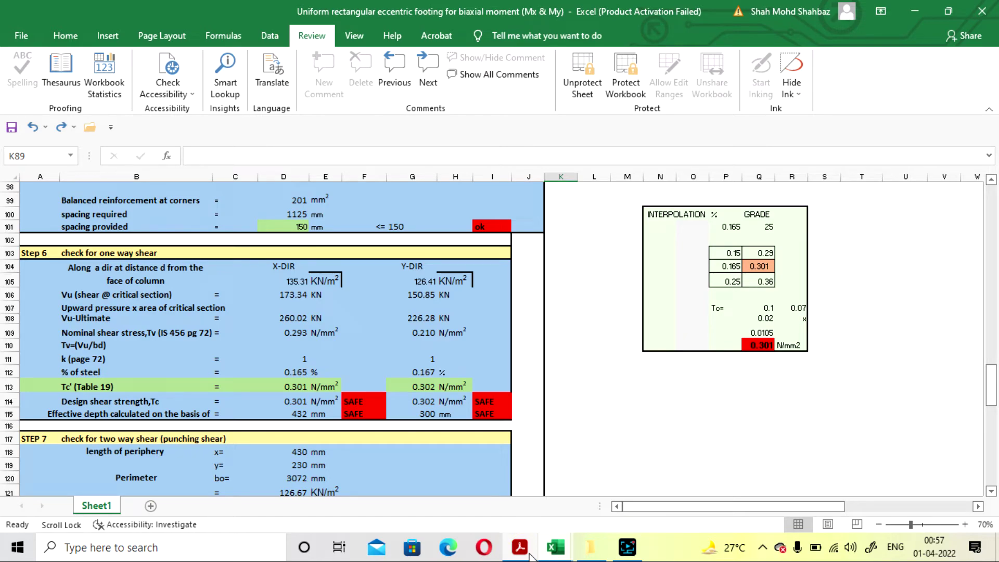
click(530, 555)
scroll(431, 281, down, 6)
scroll(431, 280, down, 8)
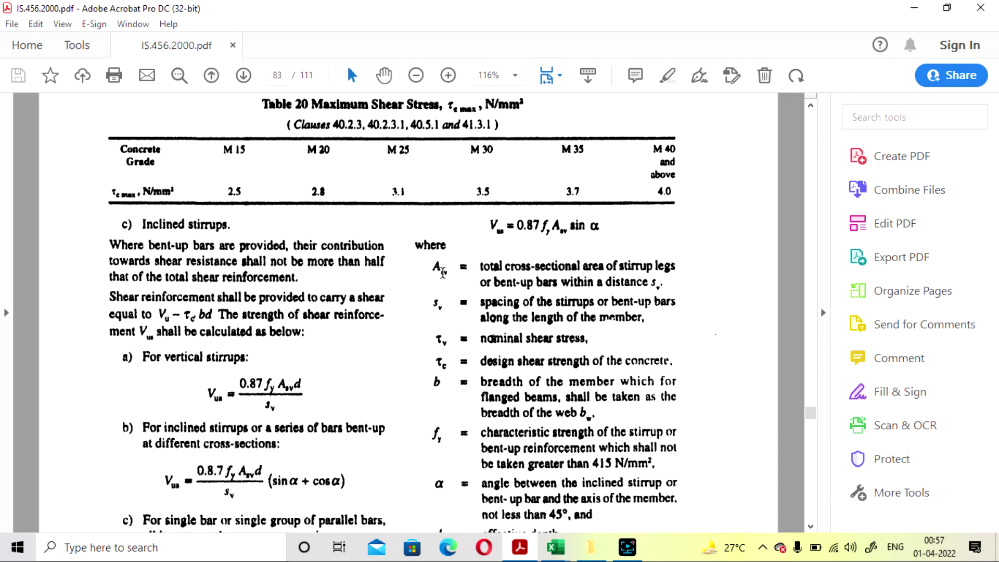
scroll(445, 272, up, 4)
scroll(444, 271, up, 6)
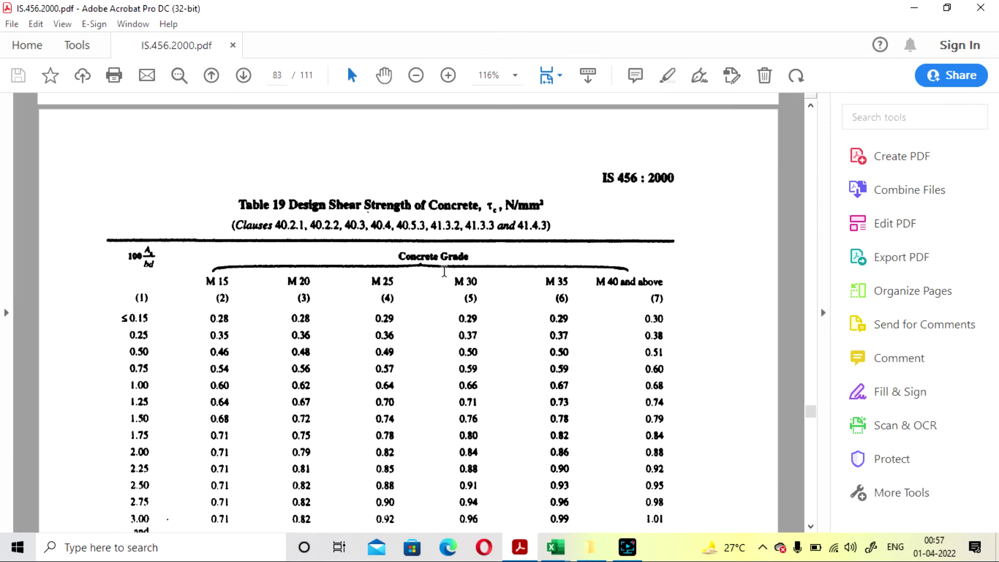
click(528, 552)
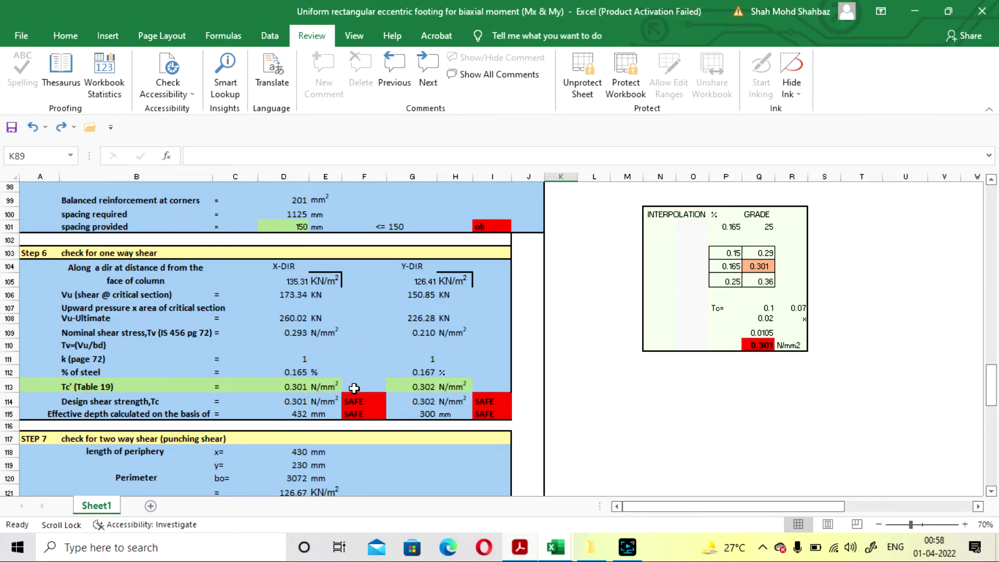
click(514, 550)
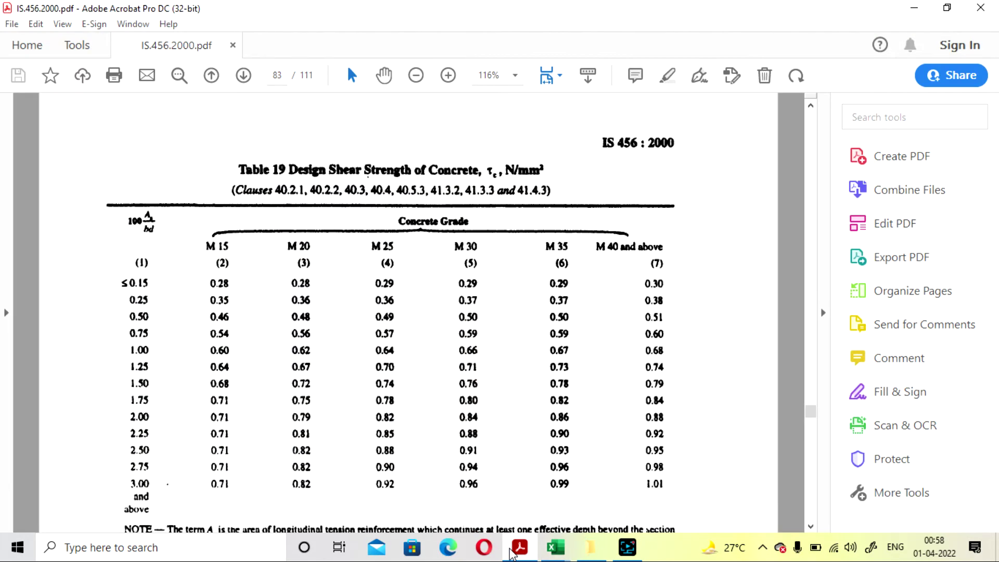
key(alt+Tab)
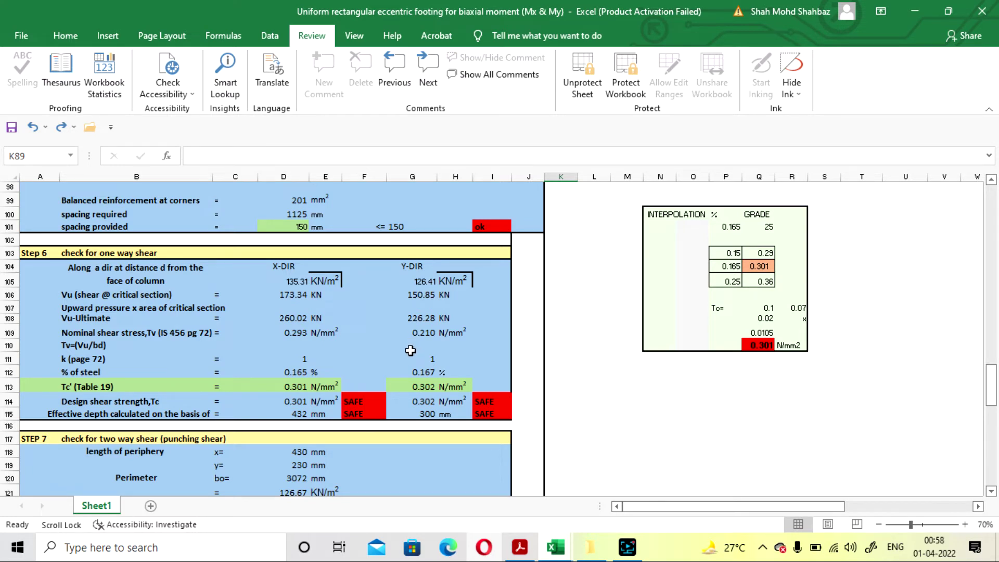
Scroll past the Step 7 punching shear check to Step 8's 32.80 vs 22.5 N/mm² bearing check
click(585, 372)
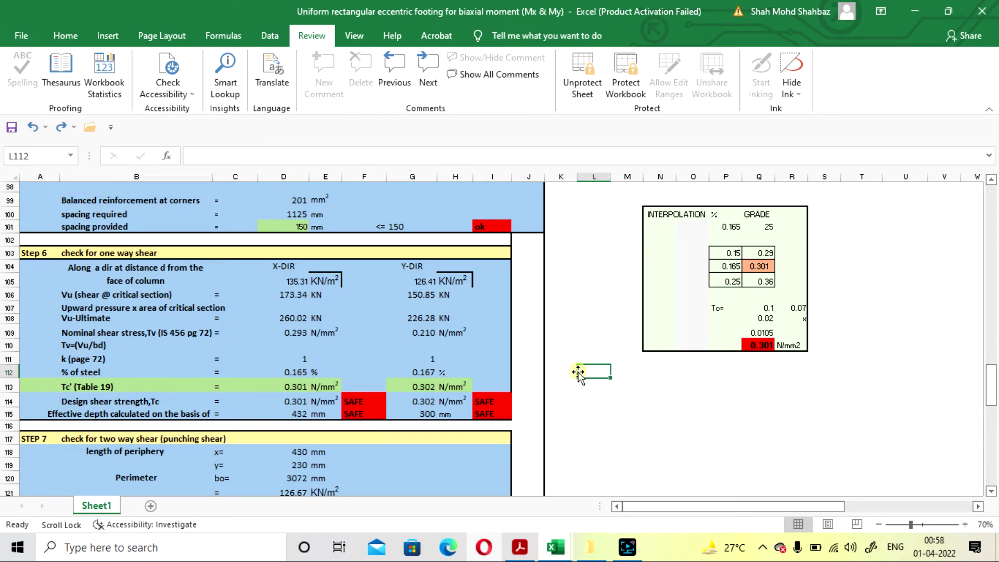
scroll(429, 346, down, 1)
scroll(424, 354, down, 1)
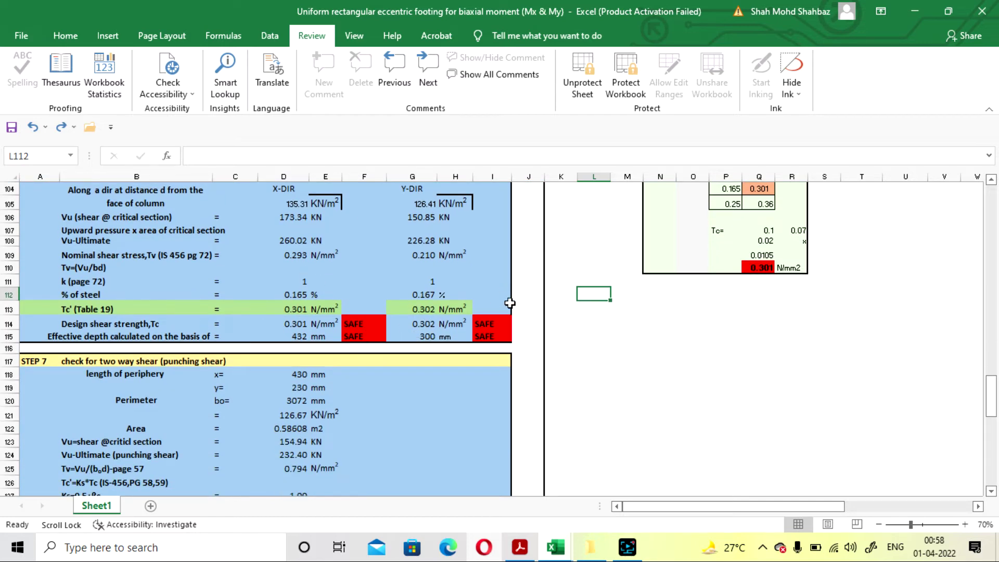
scroll(486, 330, up, 1)
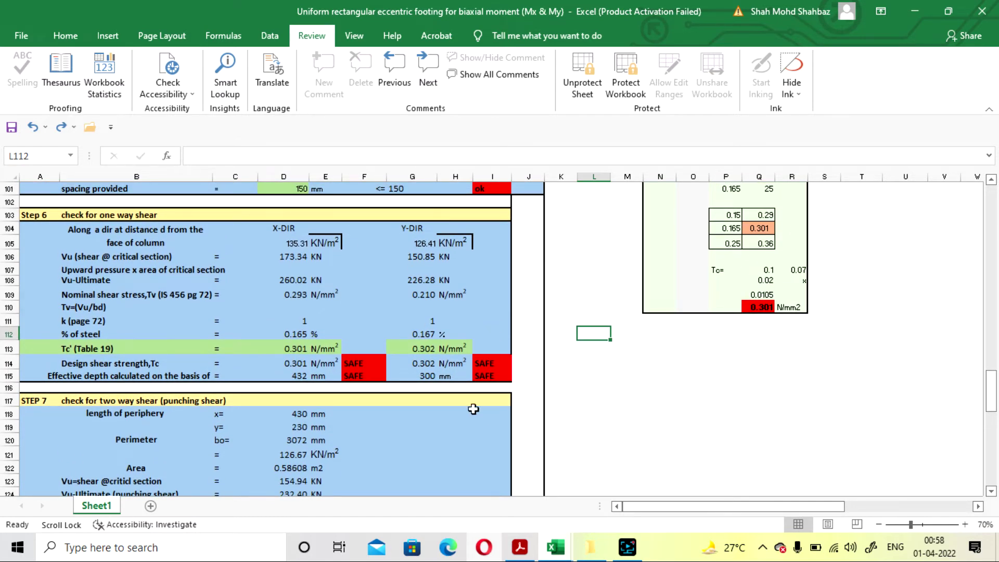
scroll(433, 365, down, 1)
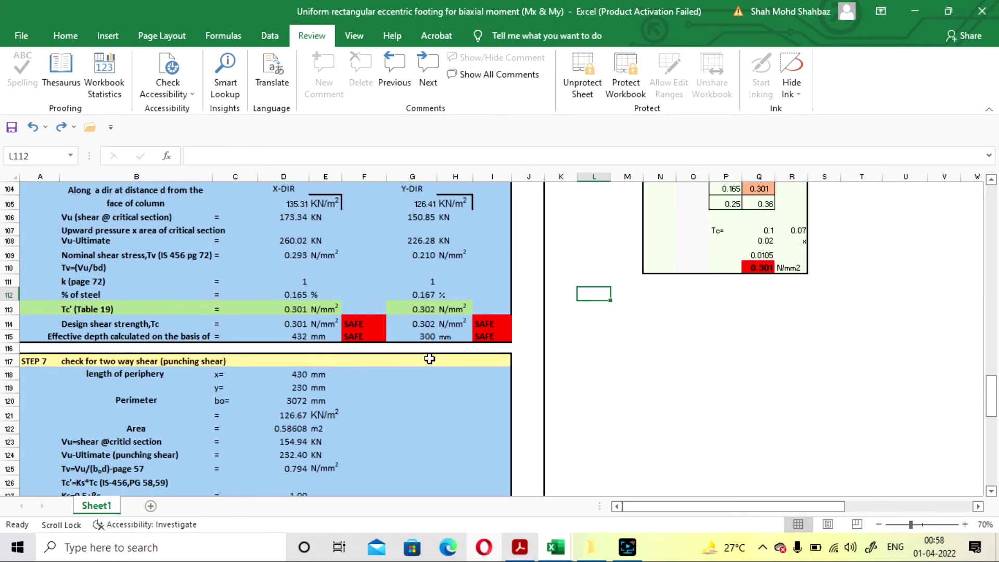
scroll(430, 359, down, 3)
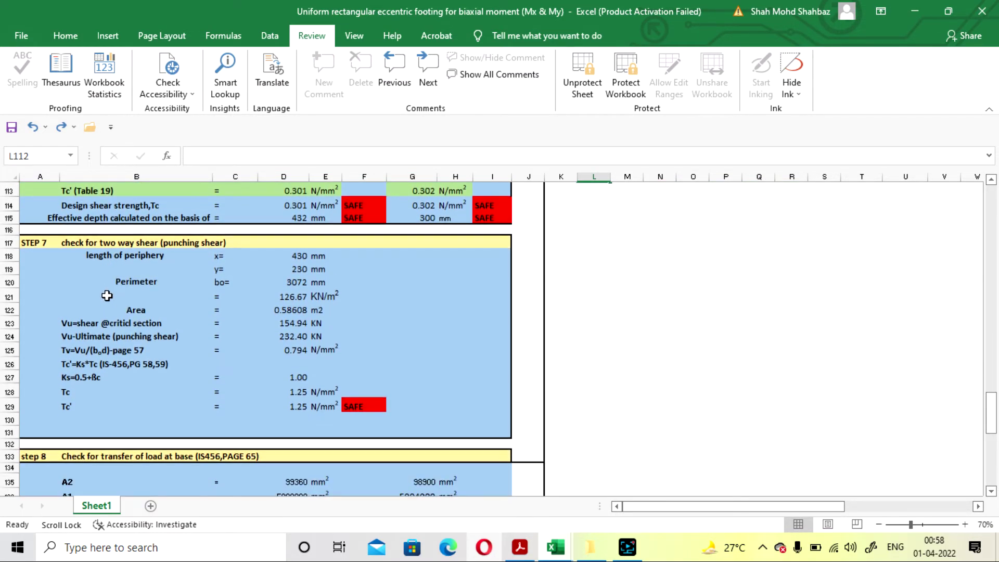
scroll(281, 304, down, 1)
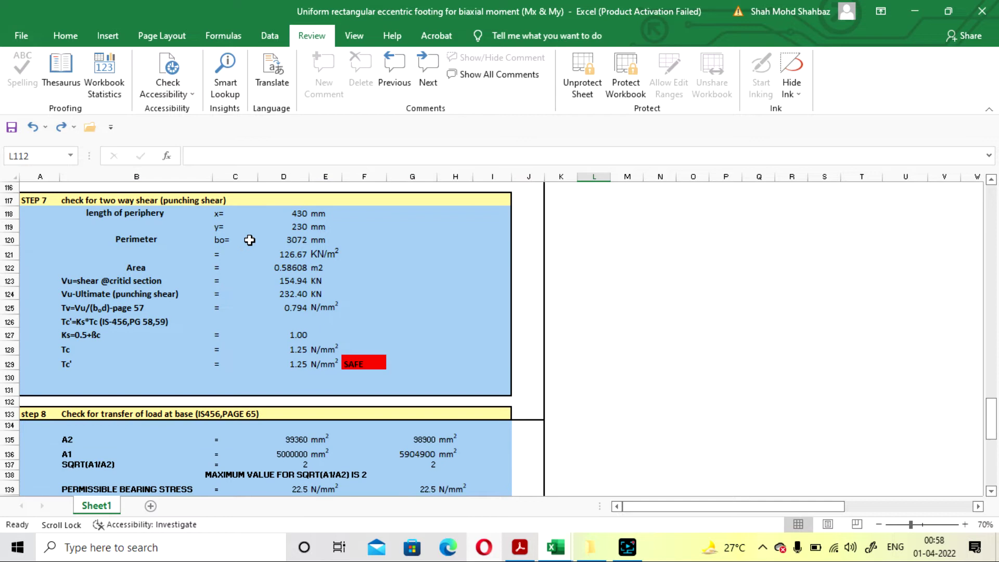
scroll(340, 302, up, 1)
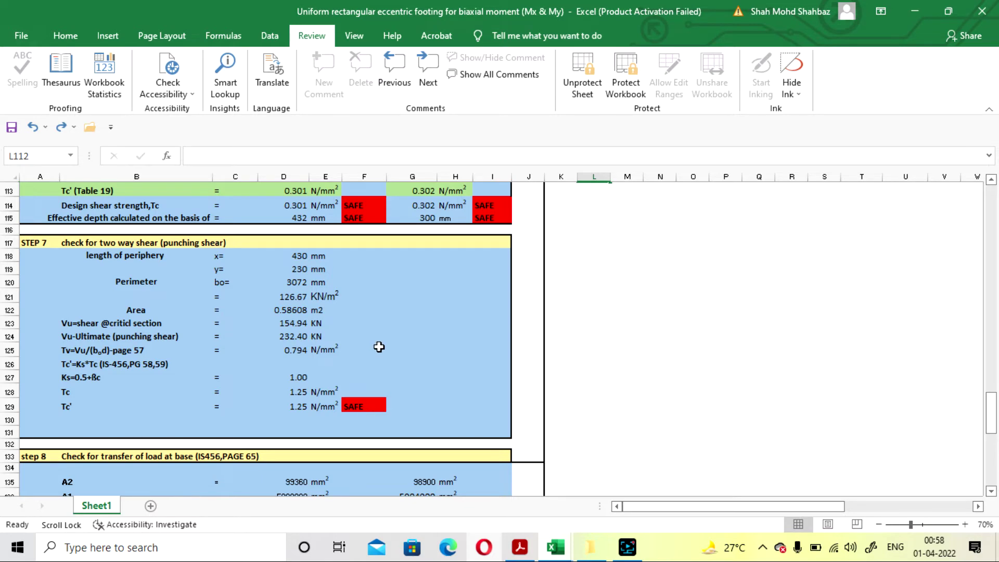
scroll(370, 343, down, 2)
scroll(367, 338, down, 3)
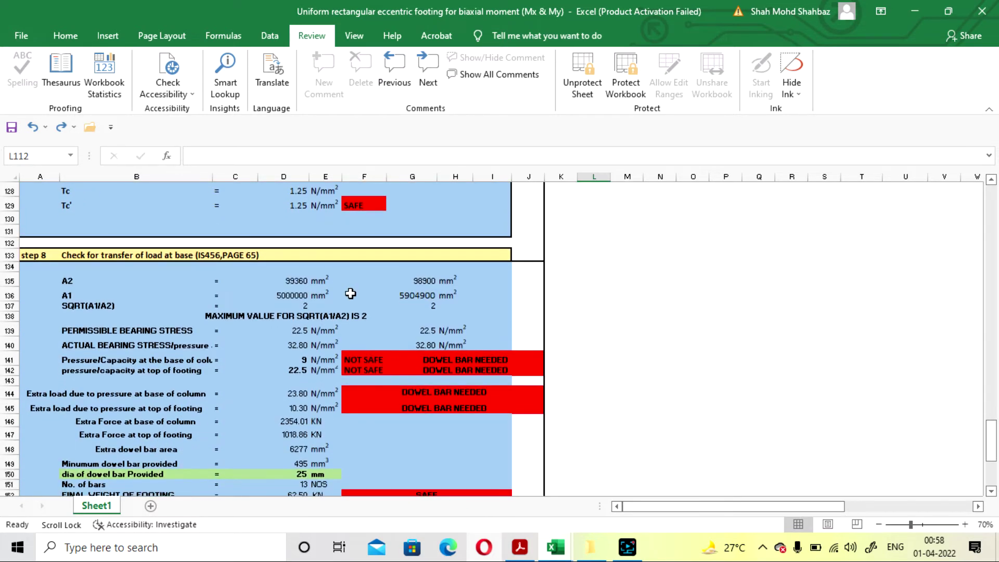
scroll(270, 363, down, 1)
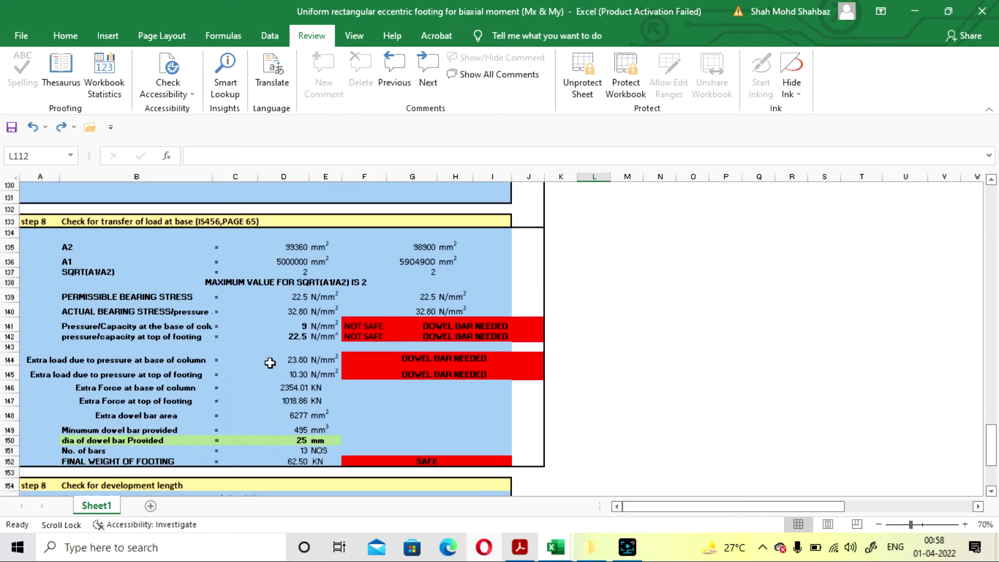
scroll(269, 362, up, 1)
scroll(263, 324, down, 1)
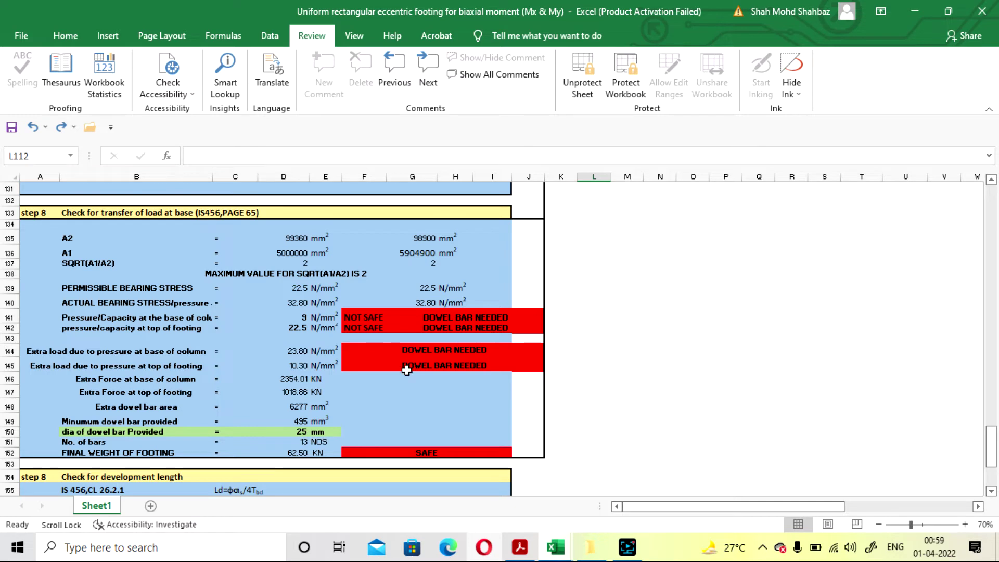
scroll(370, 373, down, 1)
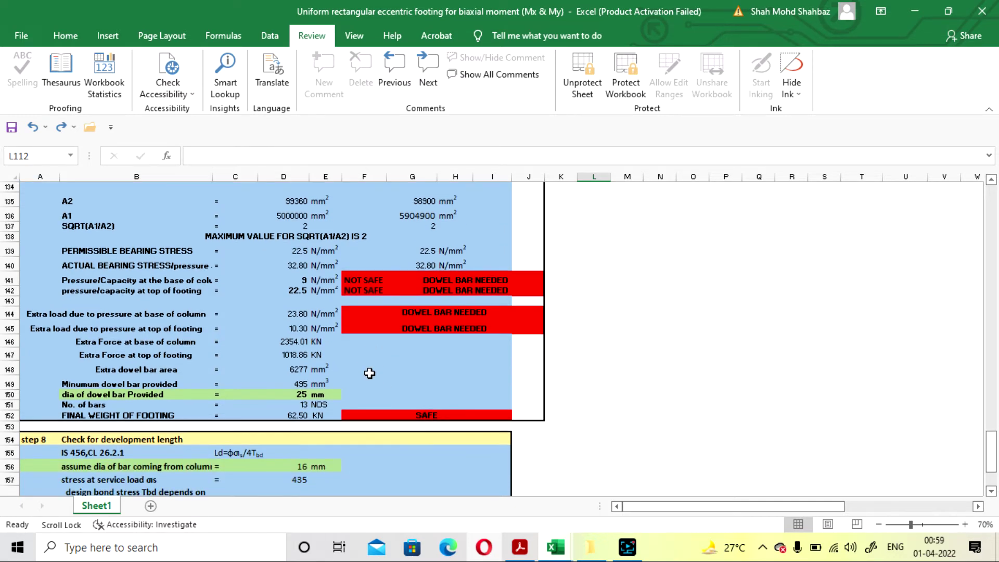
click(289, 396)
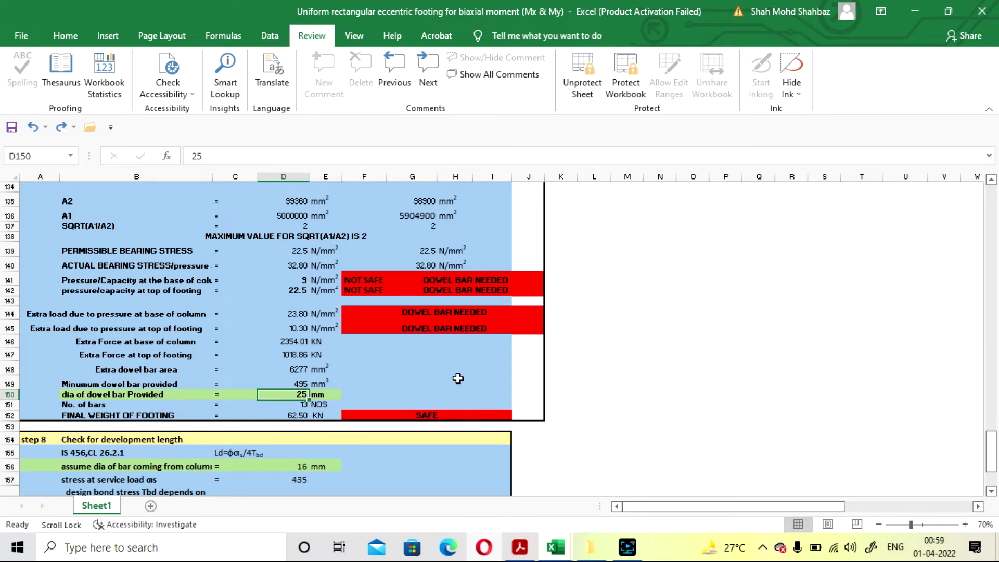
key(F2)
key(Return)
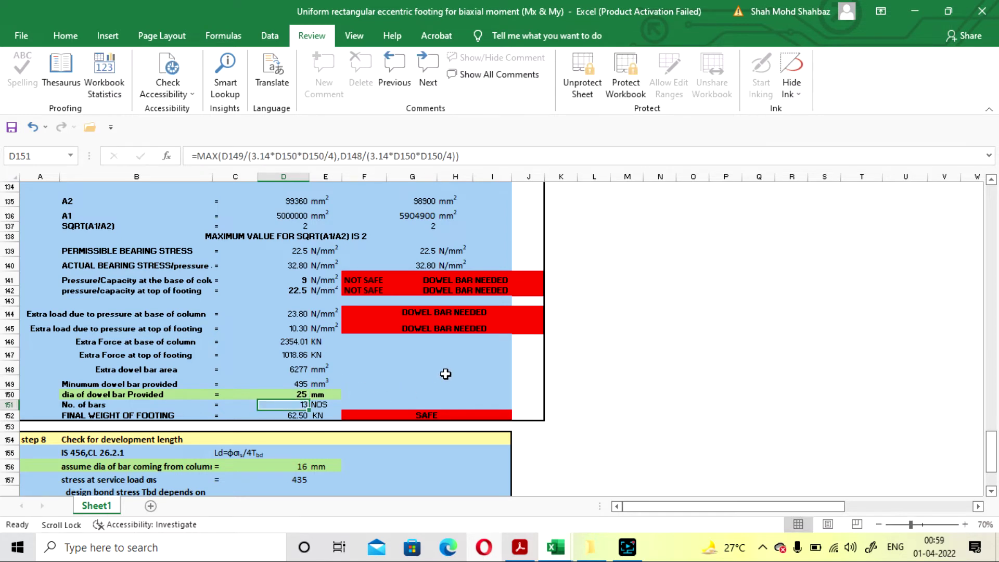
click(295, 395)
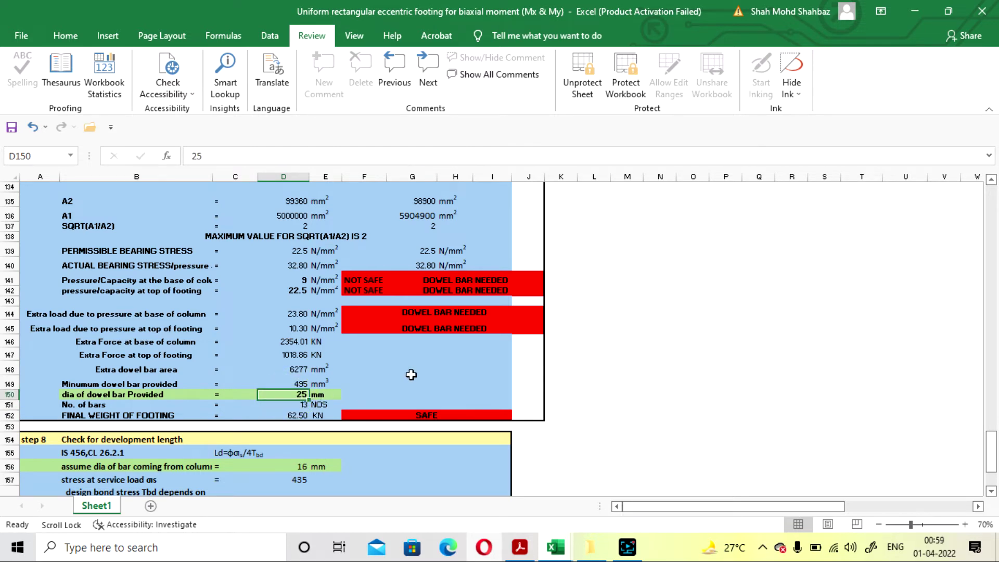
text(16)
key(Return)
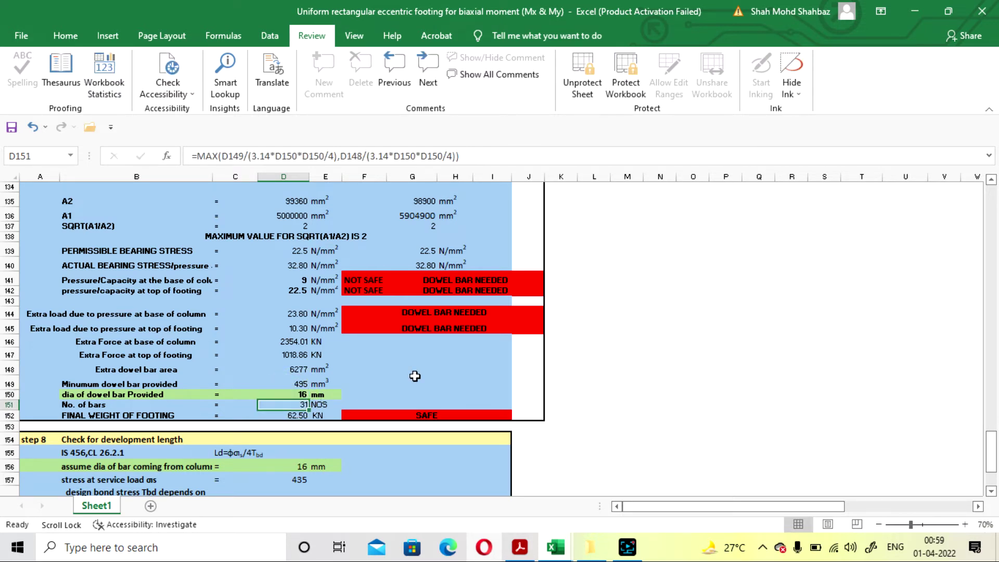
click(293, 394)
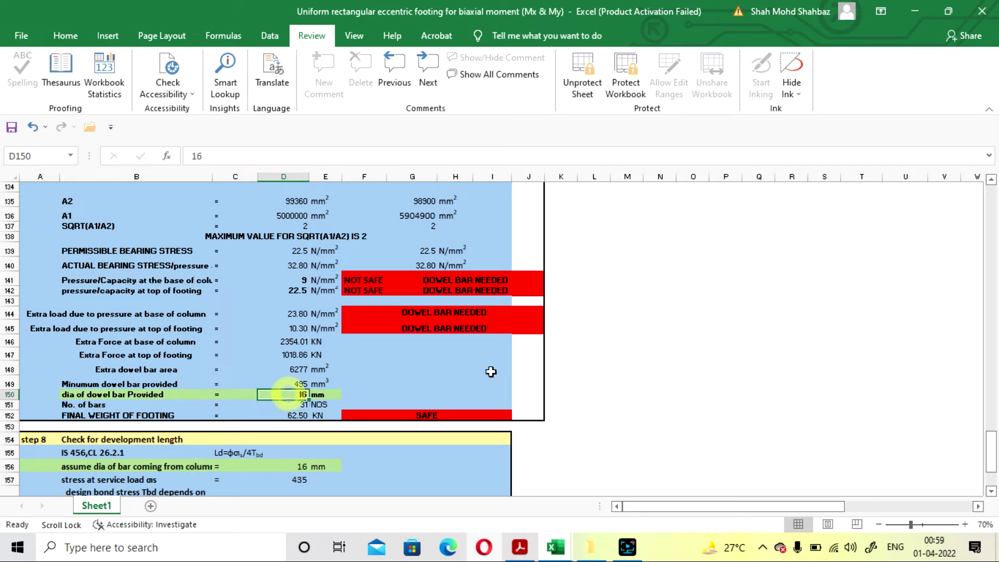
text(25)
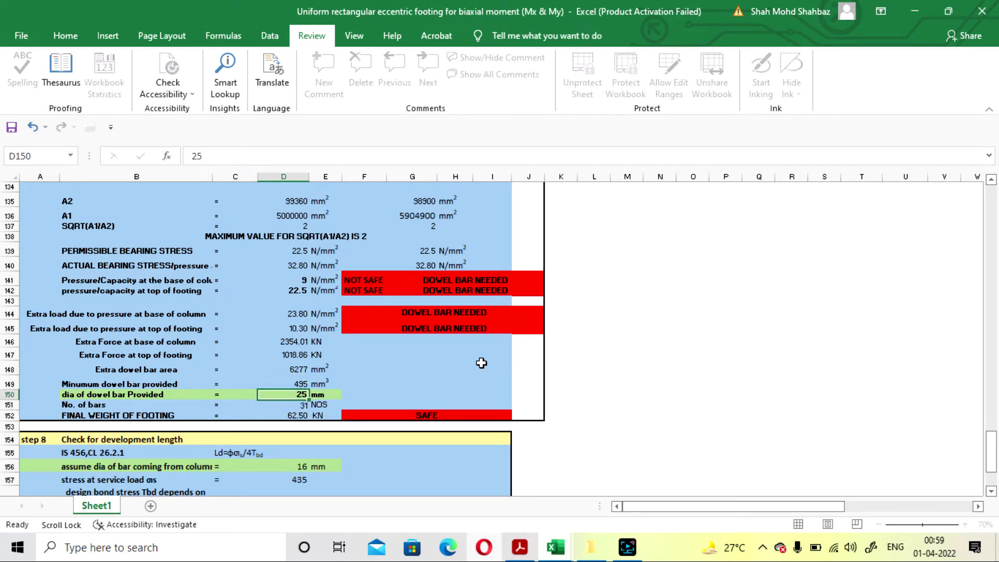
key(Return)
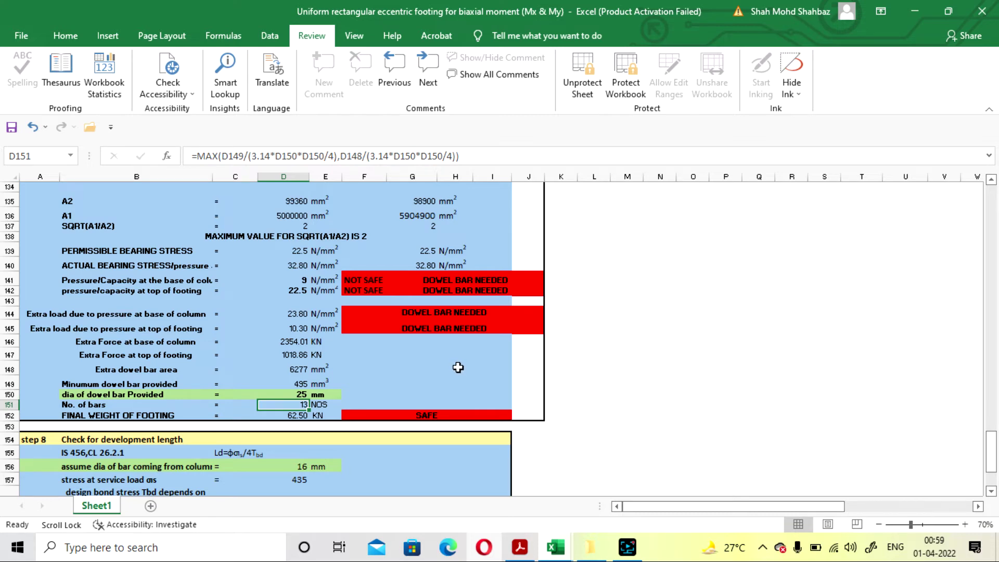
Scroll to the development length check and inspect the 16 mm column bar diameter in D156
scroll(454, 365, down, 3)
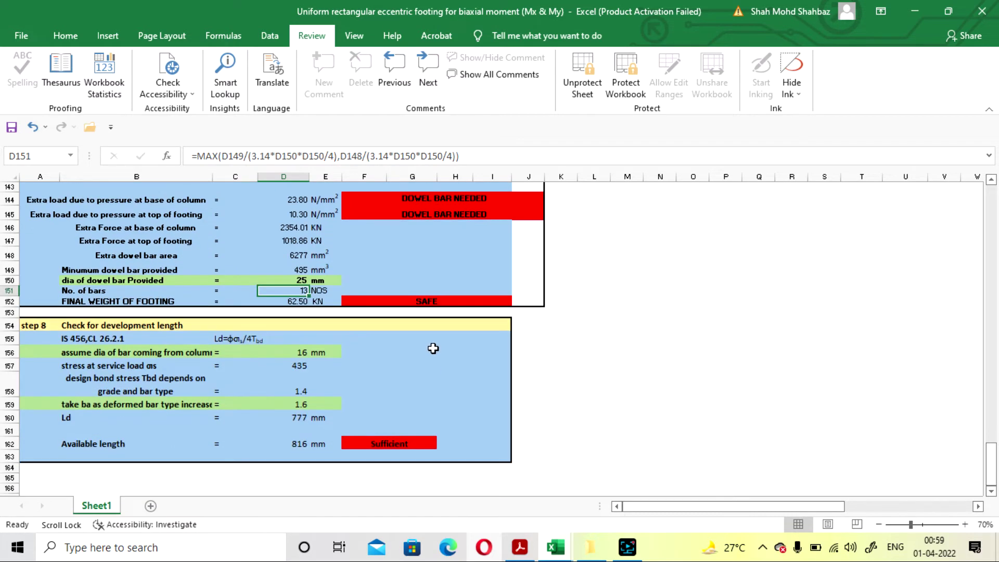
scroll(432, 347, up, 1)
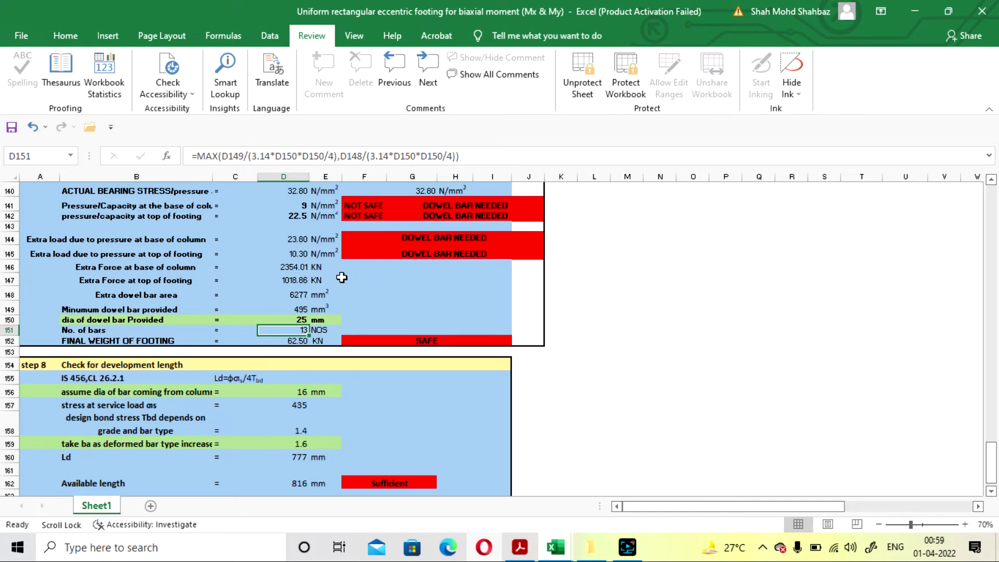
scroll(341, 278, up, 2)
scroll(342, 278, down, 2)
scroll(390, 330, down, 2)
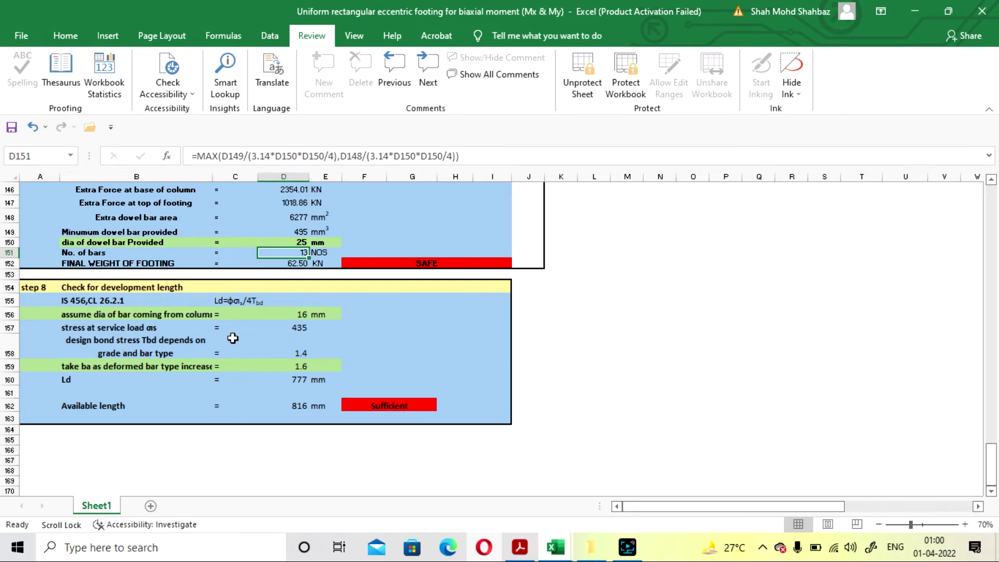
click(290, 315)
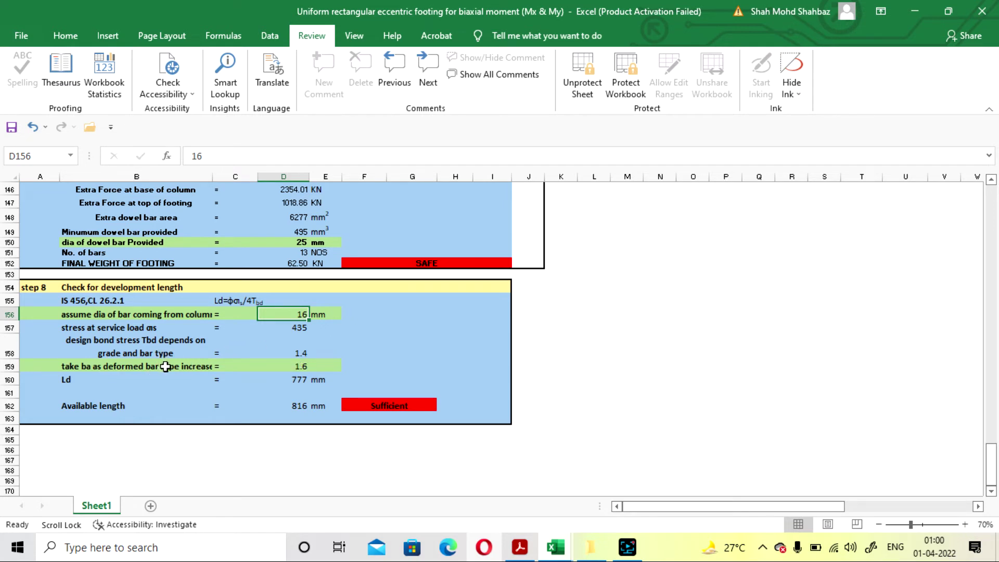
Select D158 and view its nested IF bond stress formula referencing D12
click(305, 346)
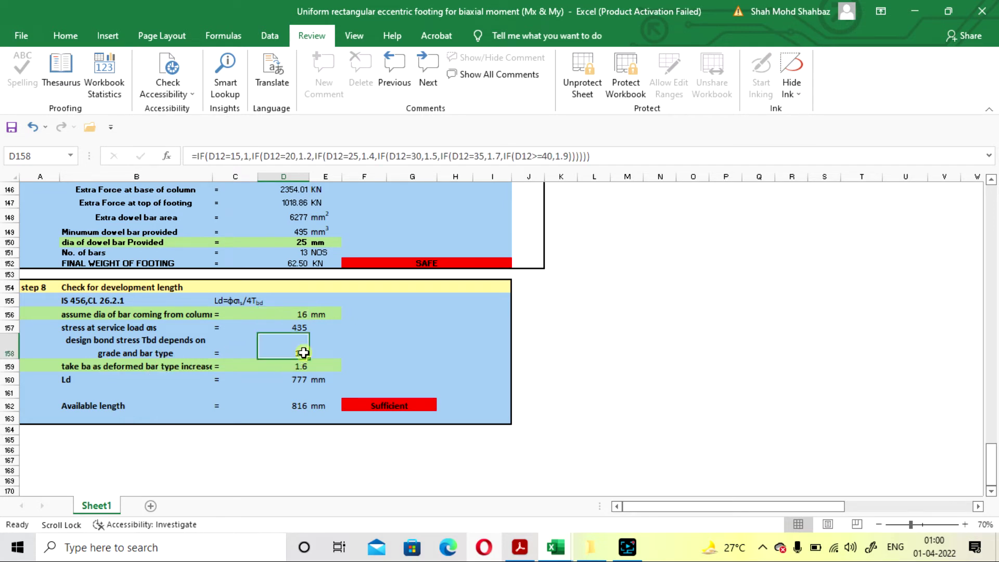
click(428, 338)
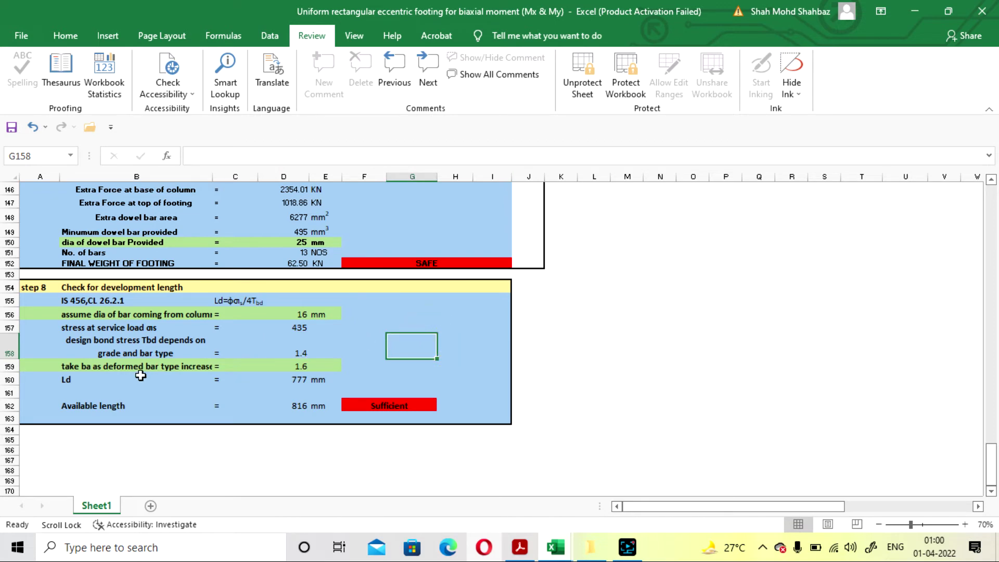
click(298, 356)
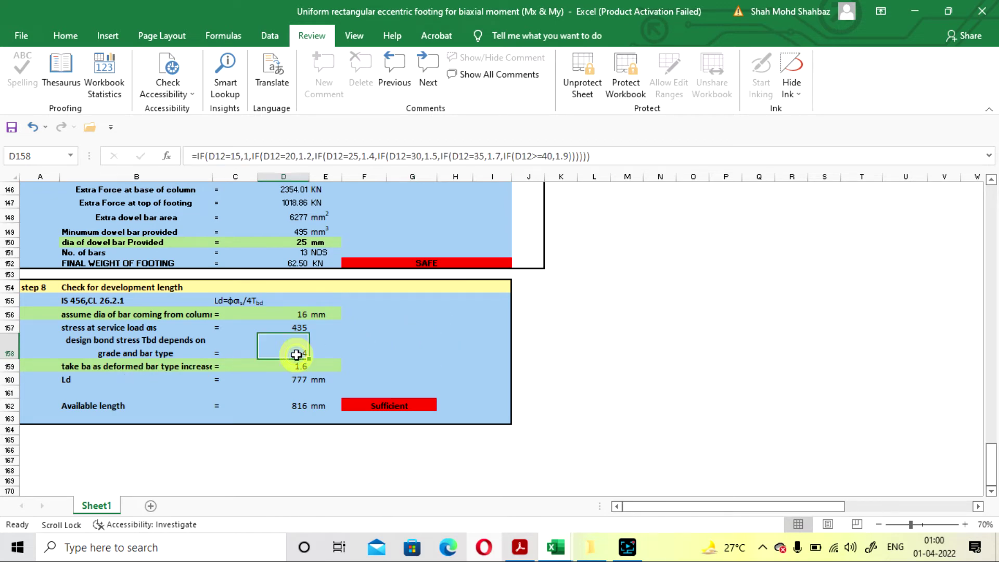
click(271, 157)
Commit the D158 formula unchanged so design bond stress Tbd shows 1.4 for grade 25
scroll(346, 341, up, 20)
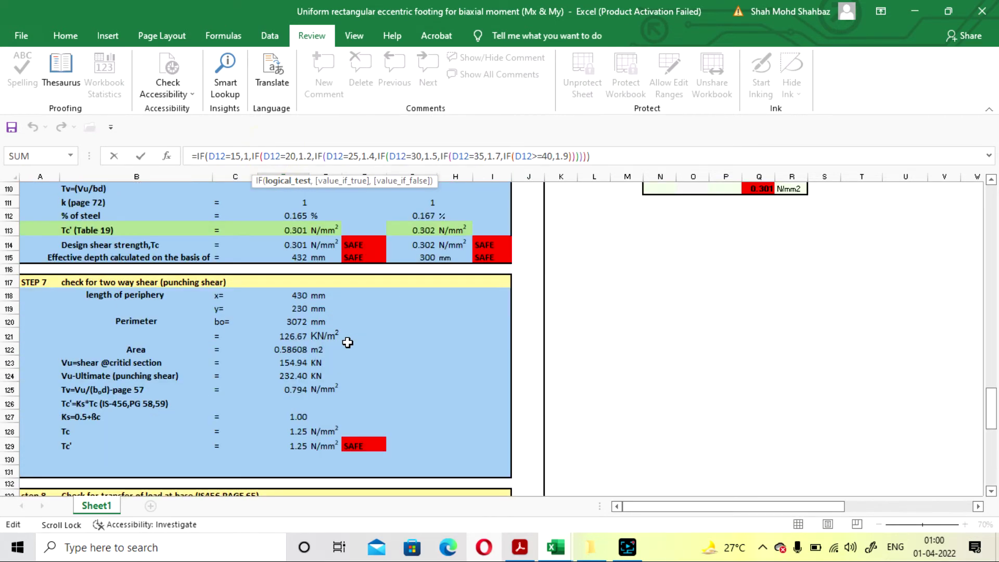
scroll(347, 343, up, 8)
scroll(348, 342, down, 4)
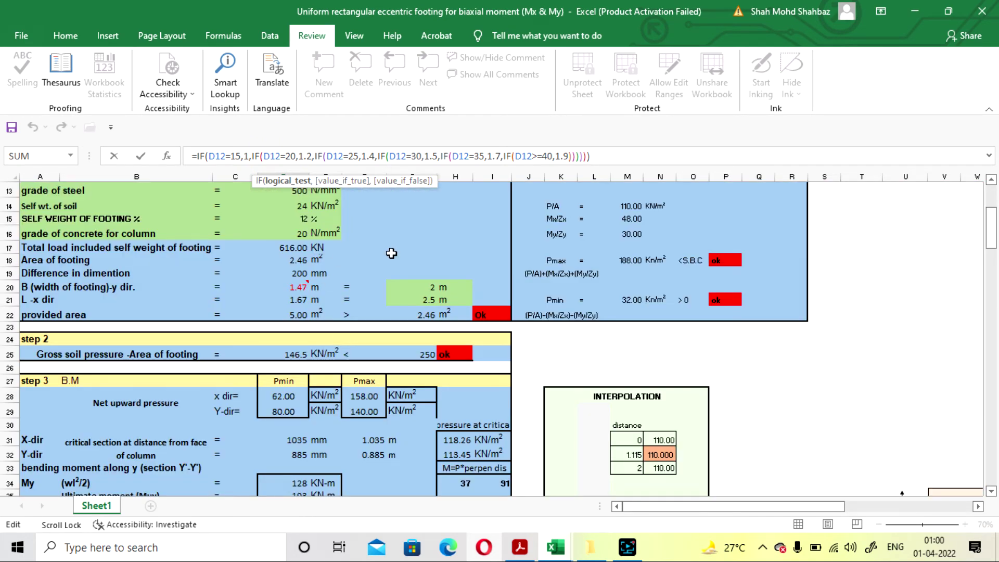
scroll(391, 254, up, 1)
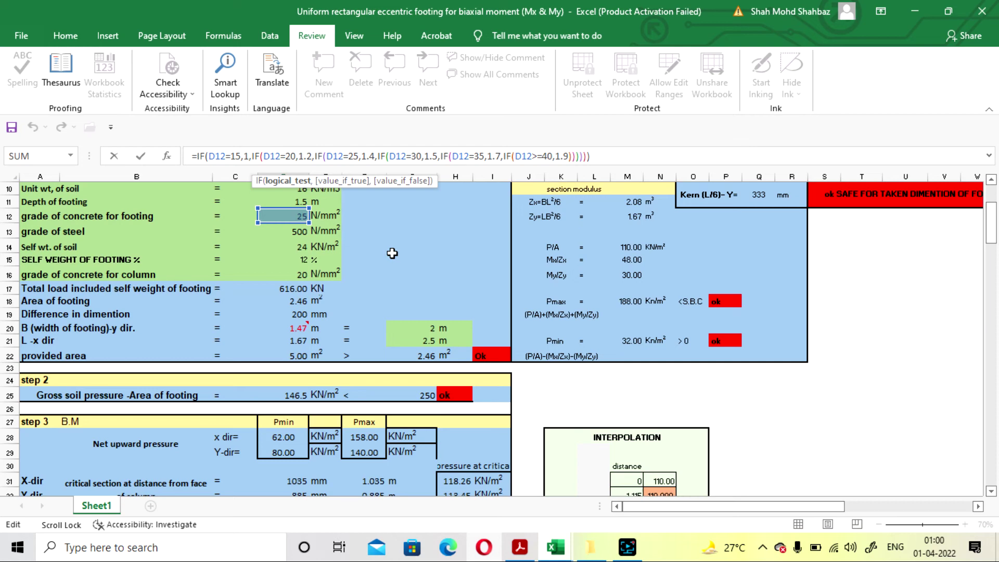
scroll(392, 254, down, 20)
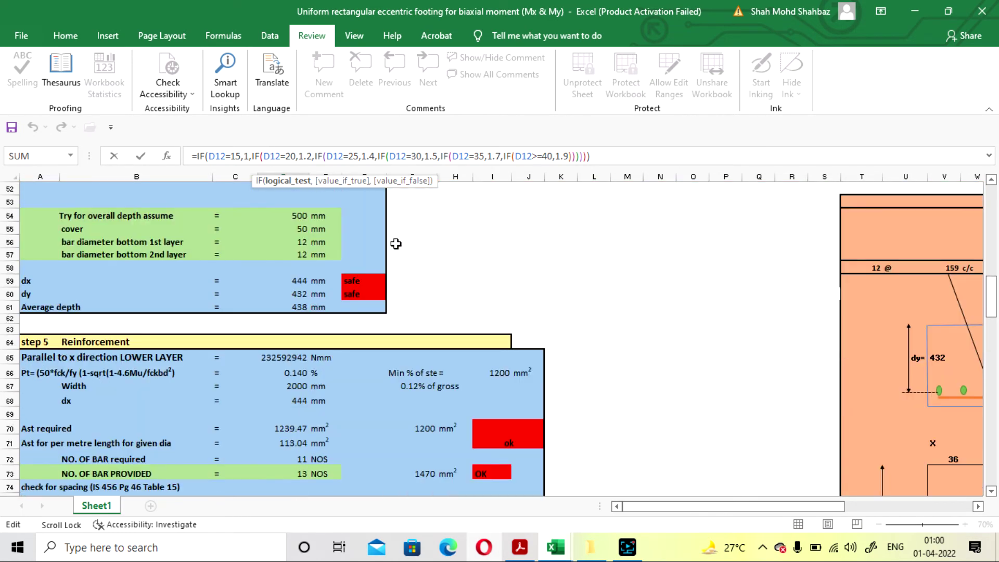
scroll(396, 243, down, 20)
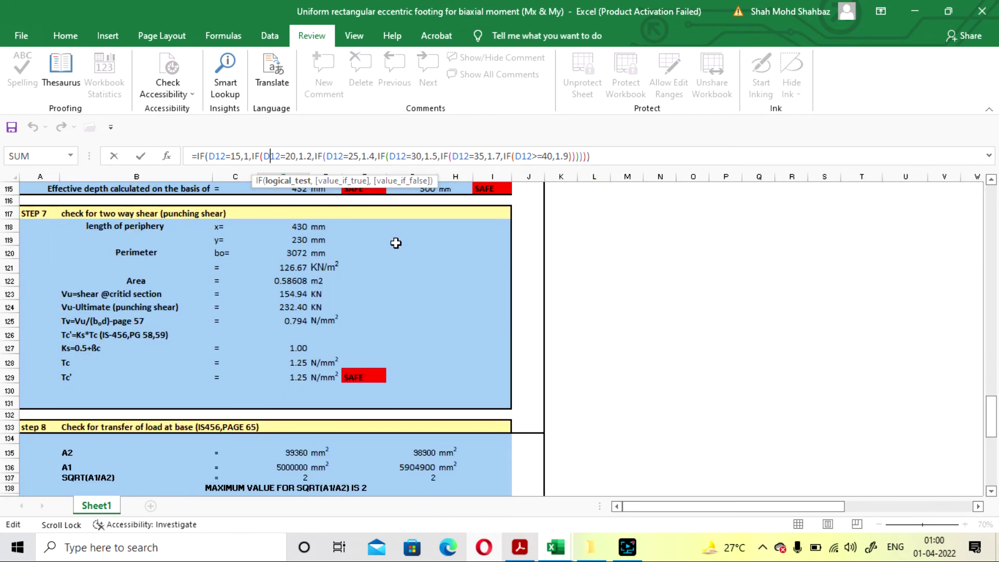
scroll(396, 243, down, 4)
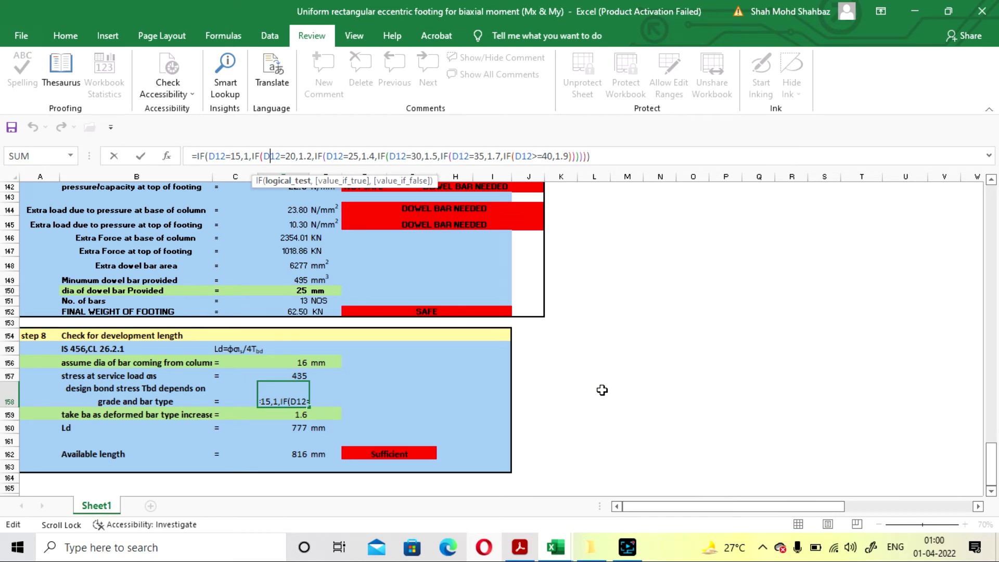
click(602, 390)
scroll(379, 393, down, 1)
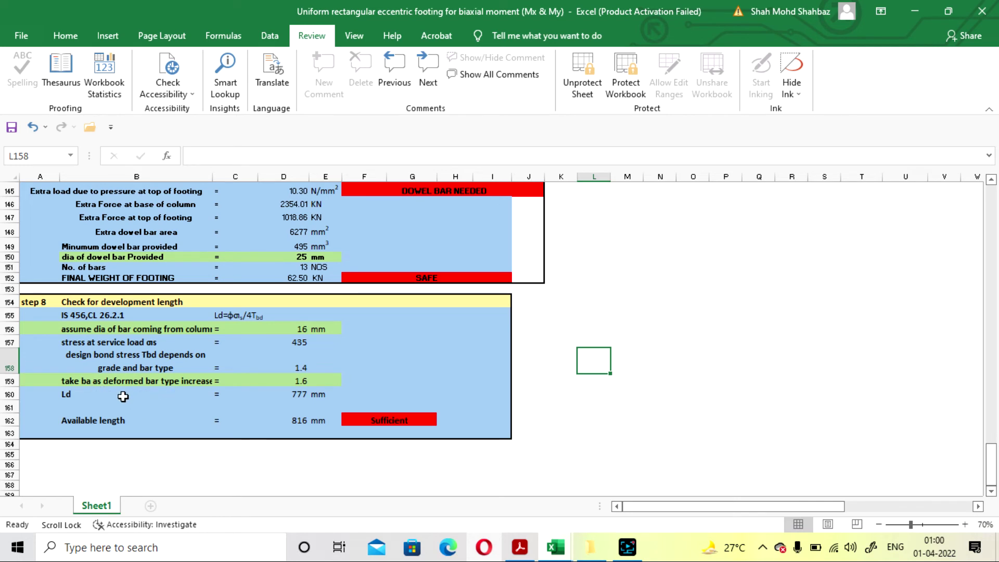
click(296, 383)
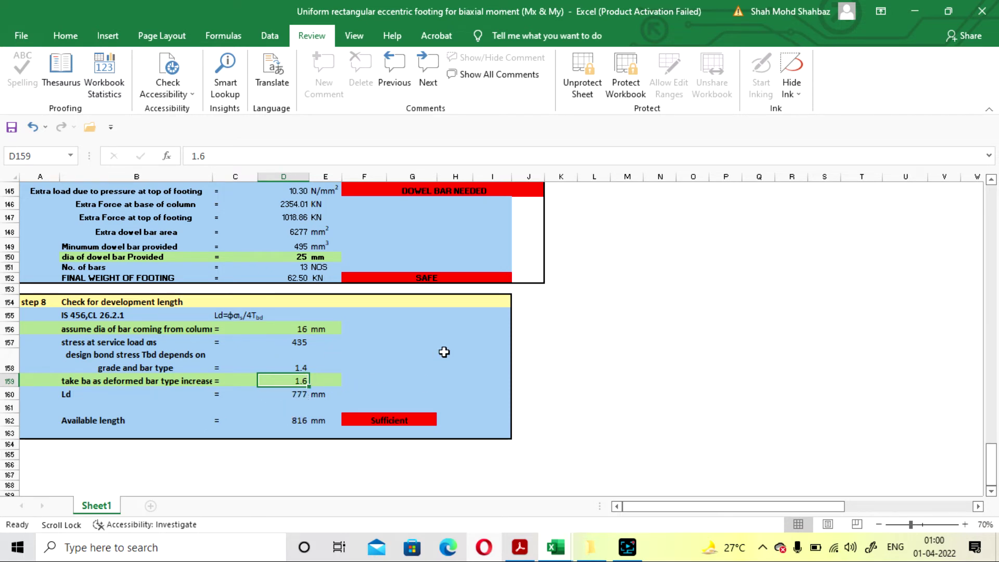
click(562, 344)
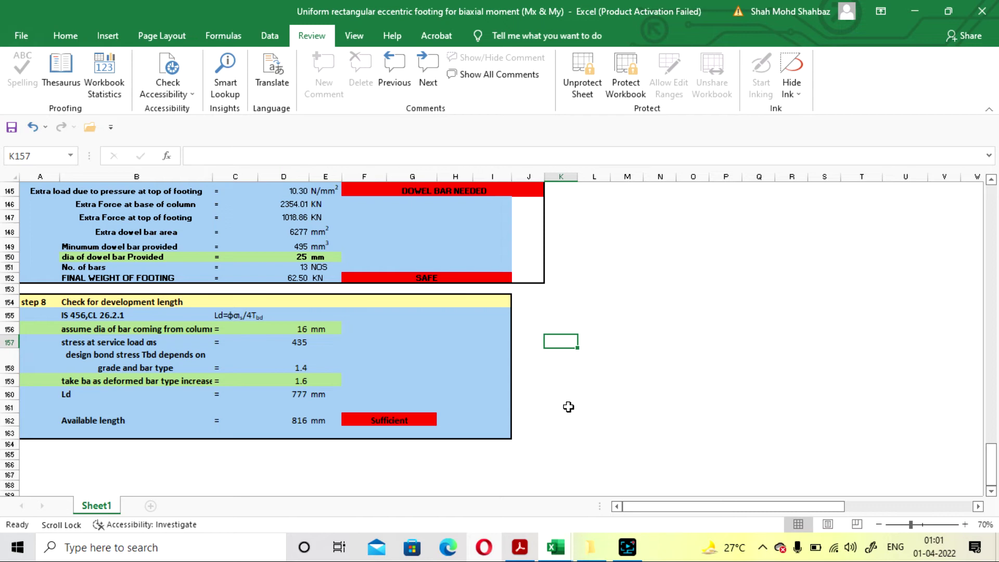
click(549, 405)
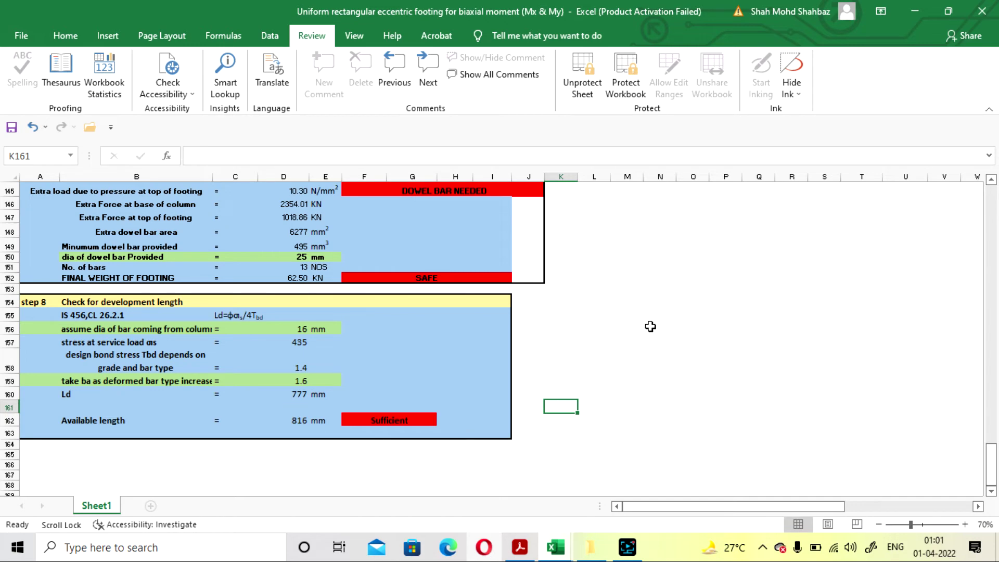
Return to the top of the sheet and across to the title banner
scroll(670, 351, up, 4)
scroll(692, 385, up, 6)
scroll(738, 458, up, 14)
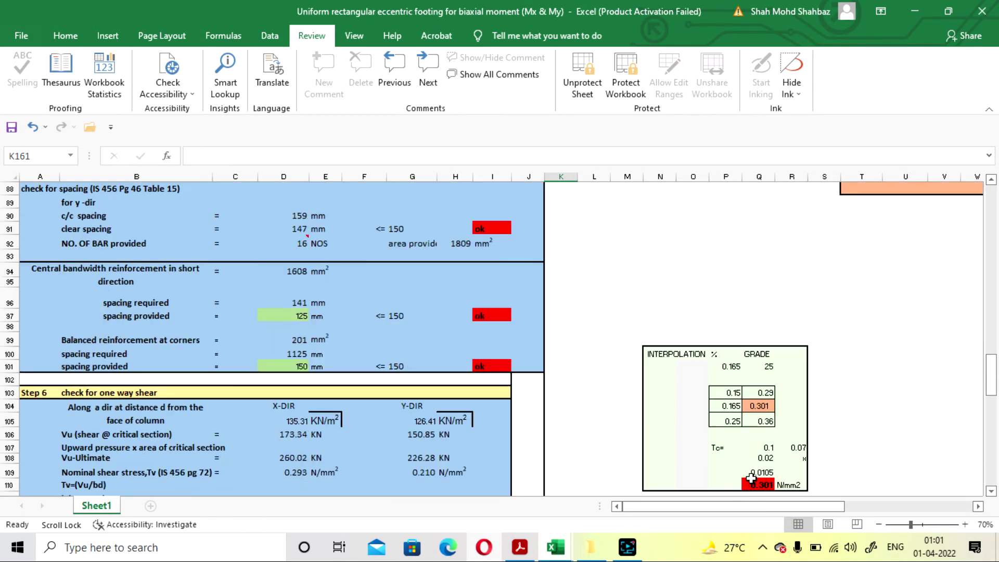
scroll(731, 465, up, 20)
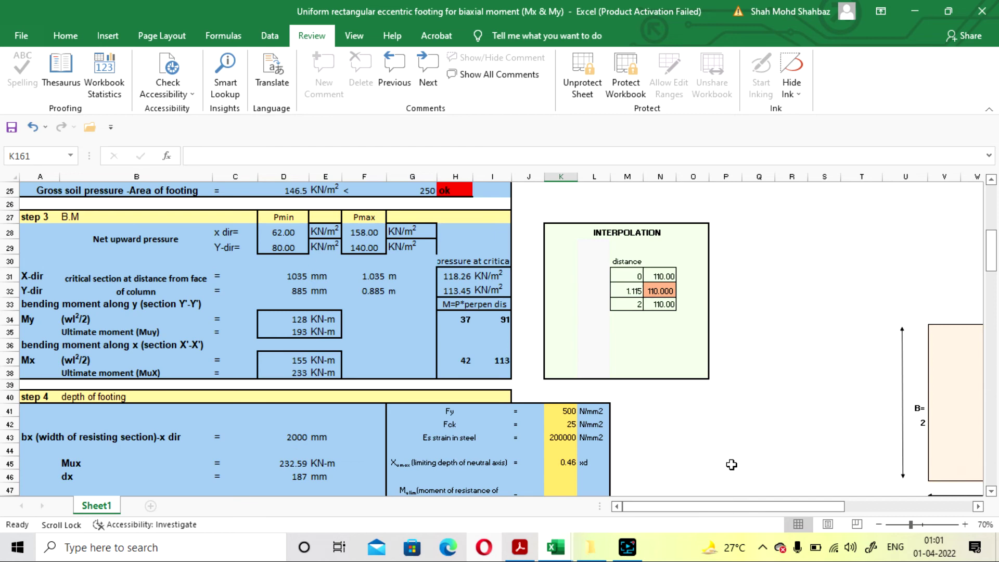
scroll(732, 464, up, 1)
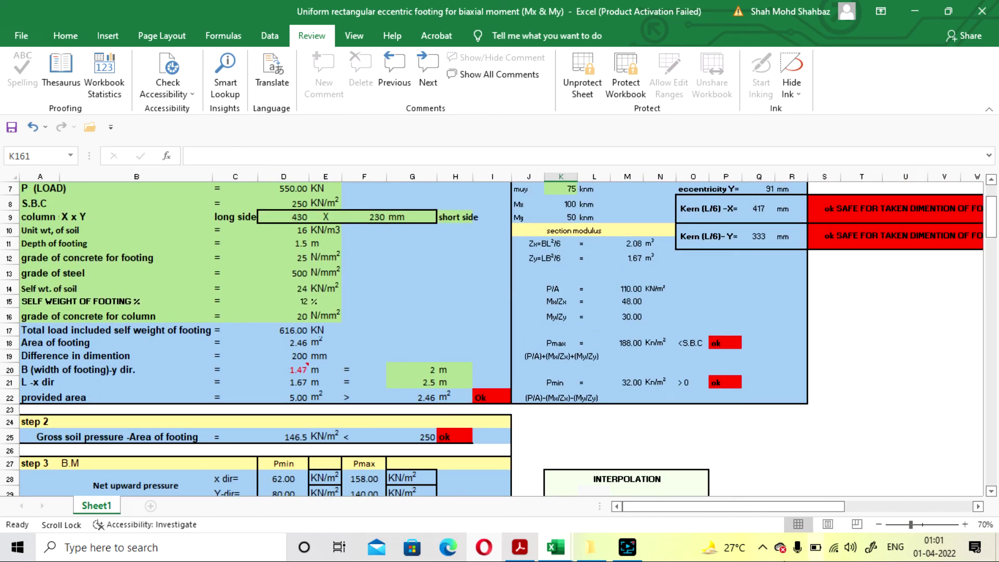
scroll(755, 489, right, 10)
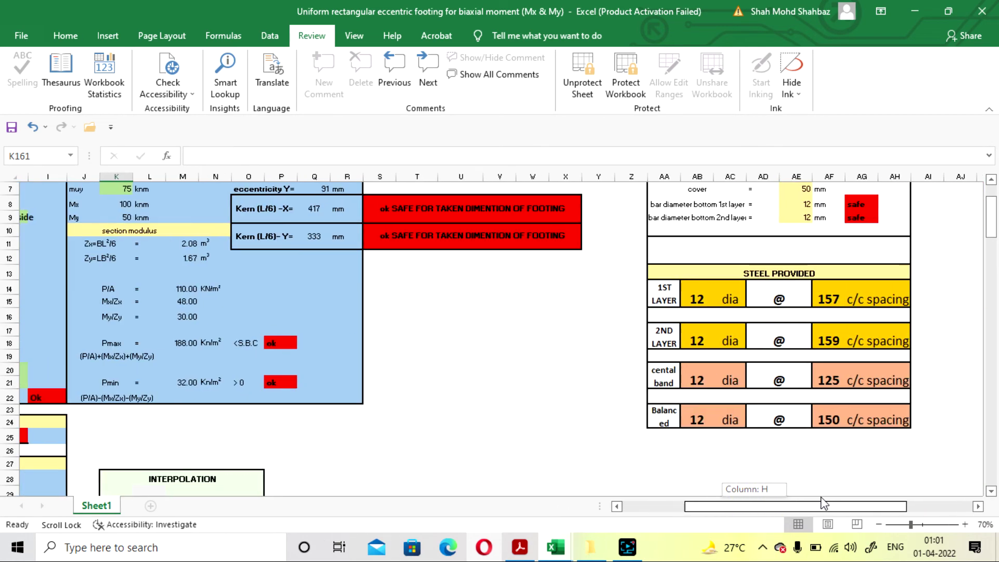
Move down to the Steel Provided table listing 12 mm bars at 157 and 159 mm c/c
scroll(861, 463, up, 2)
scroll(820, 430, down, 1)
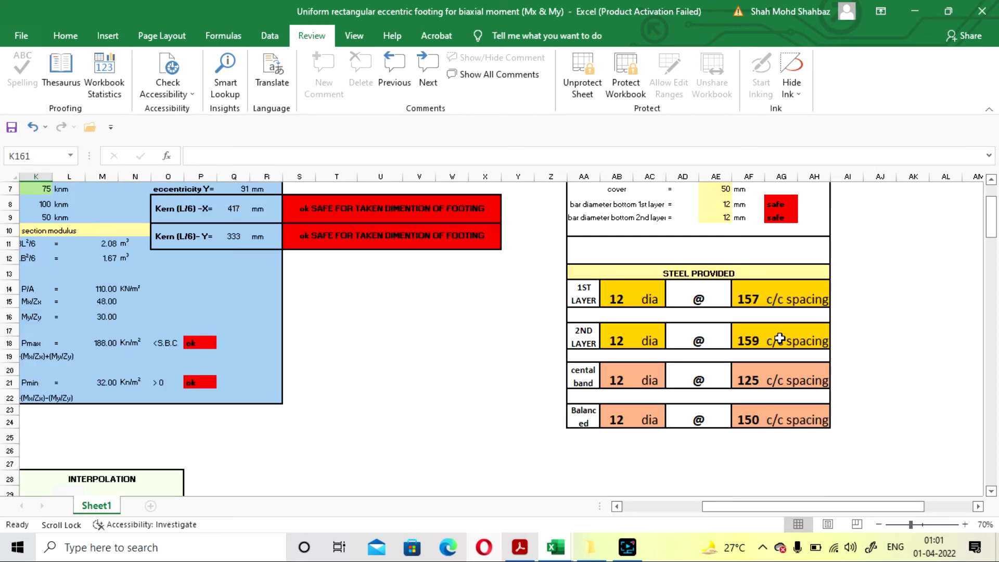
scroll(698, 337, up, 1)
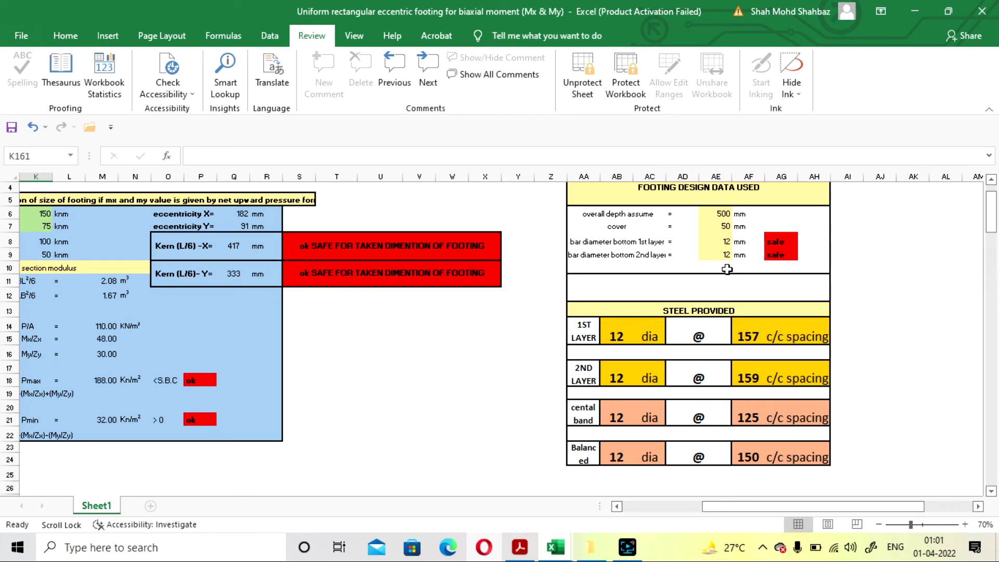
scroll(726, 268, down, 1)
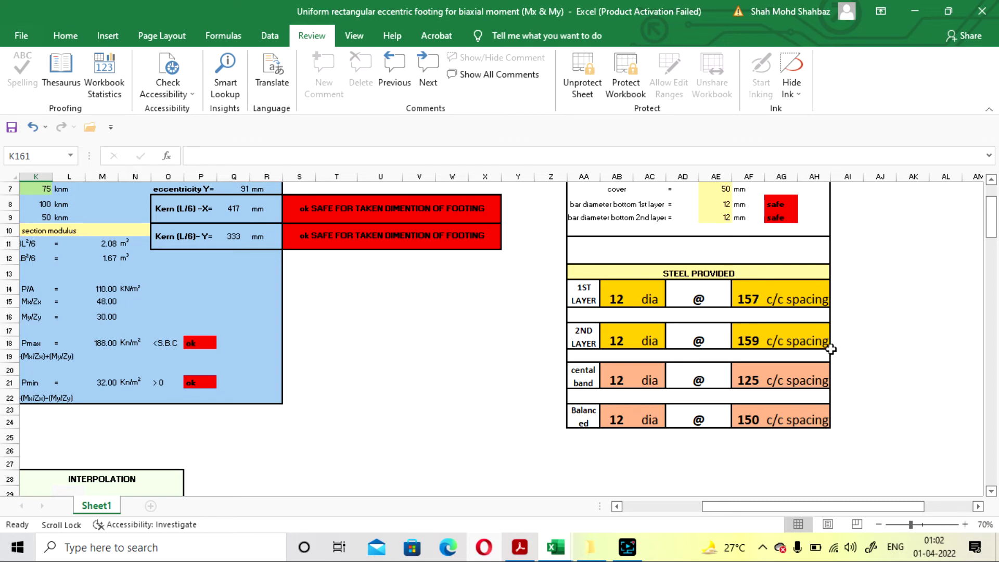
scroll(821, 326, down, 1)
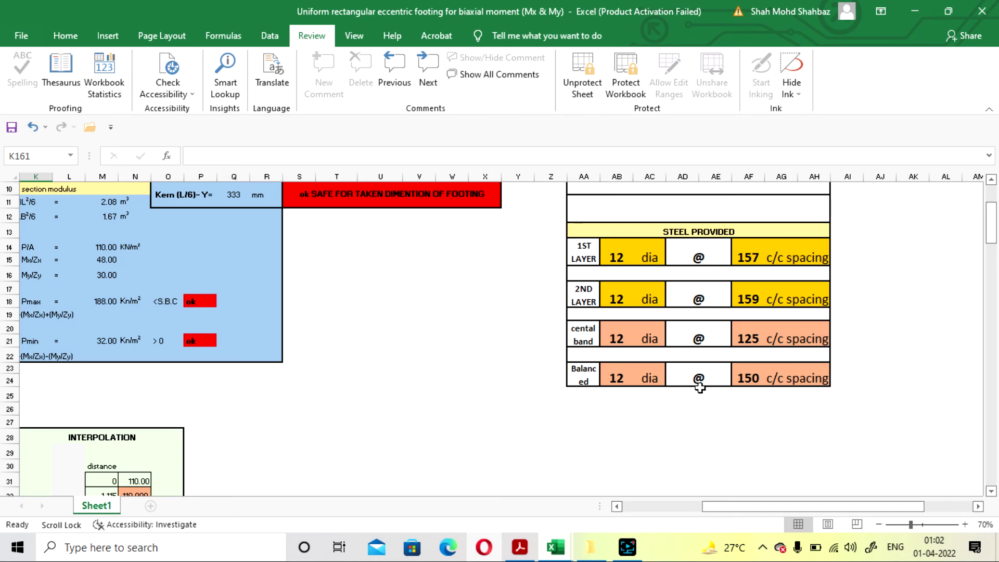
Zoom out and bring the footing plan drawing into view
scroll(684, 361, down, 13)
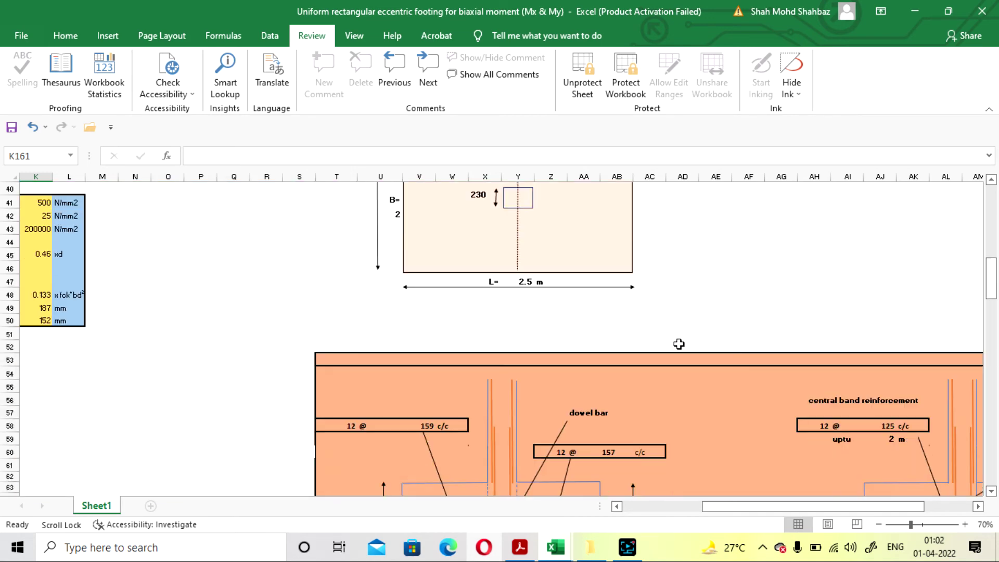
click(879, 524)
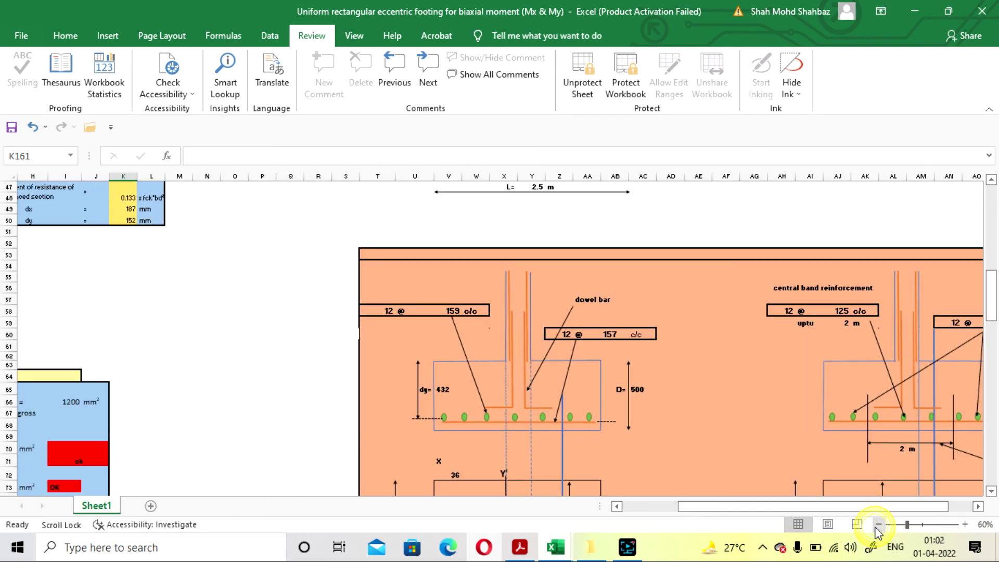
drag(817, 513, 830, 513)
scroll(619, 361, down, 1)
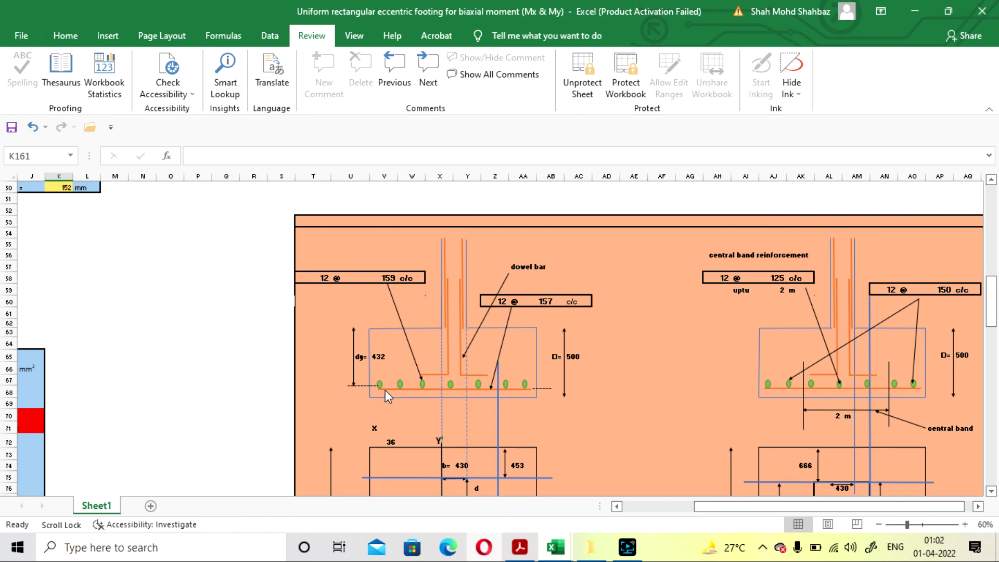
scroll(482, 399, up, 3)
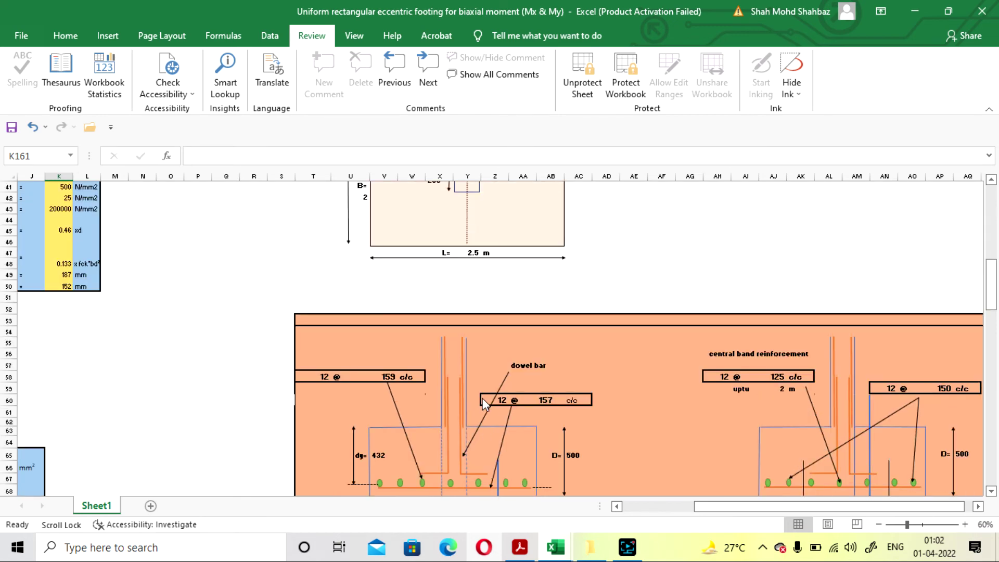
scroll(482, 398, down, 2)
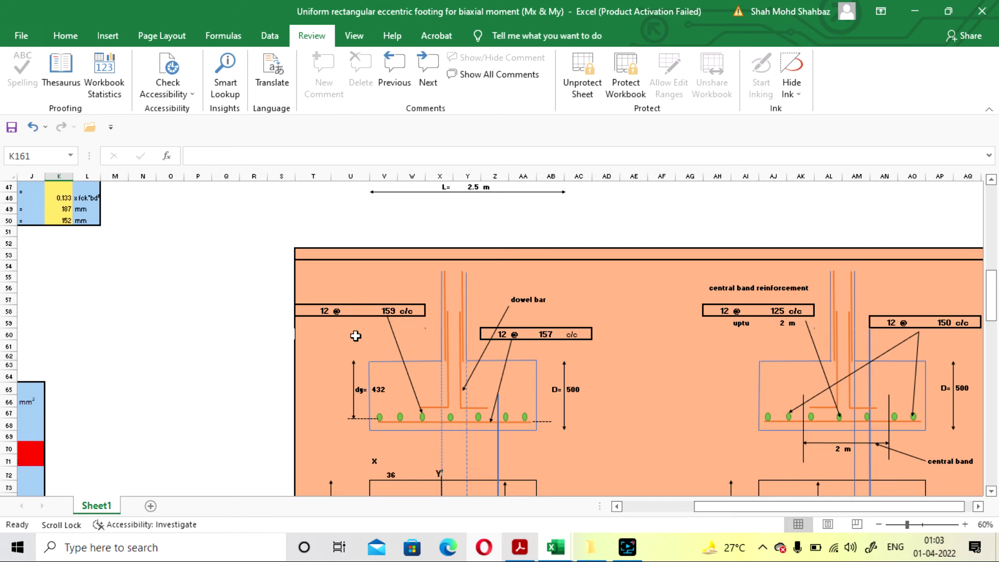
drag(780, 506, 789, 507)
Scroll through the footing section drawings showing the 2 m central band and 500 mm depth
scroll(751, 322, down, 1)
scroll(752, 323, down, 1)
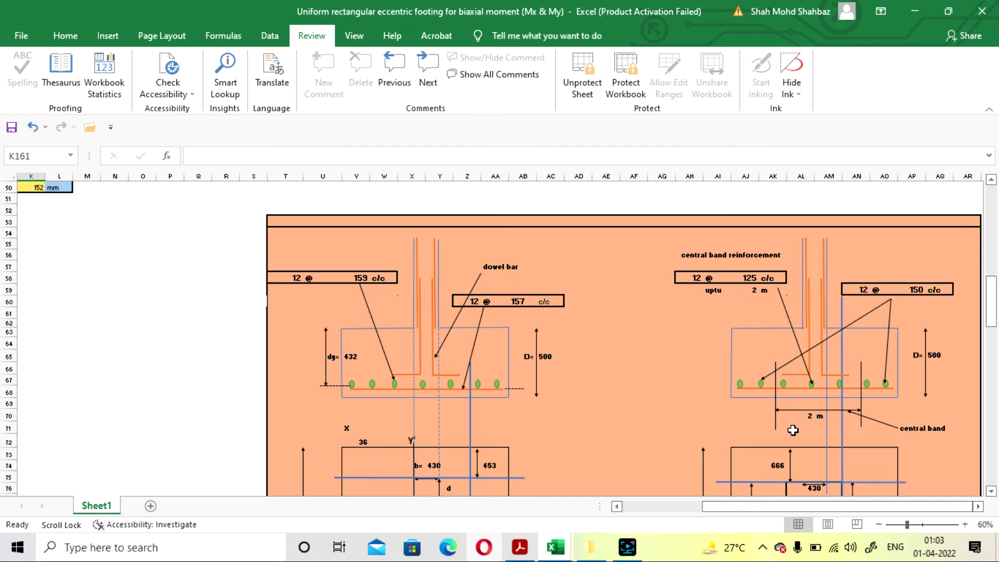
scroll(596, 415, up, 5)
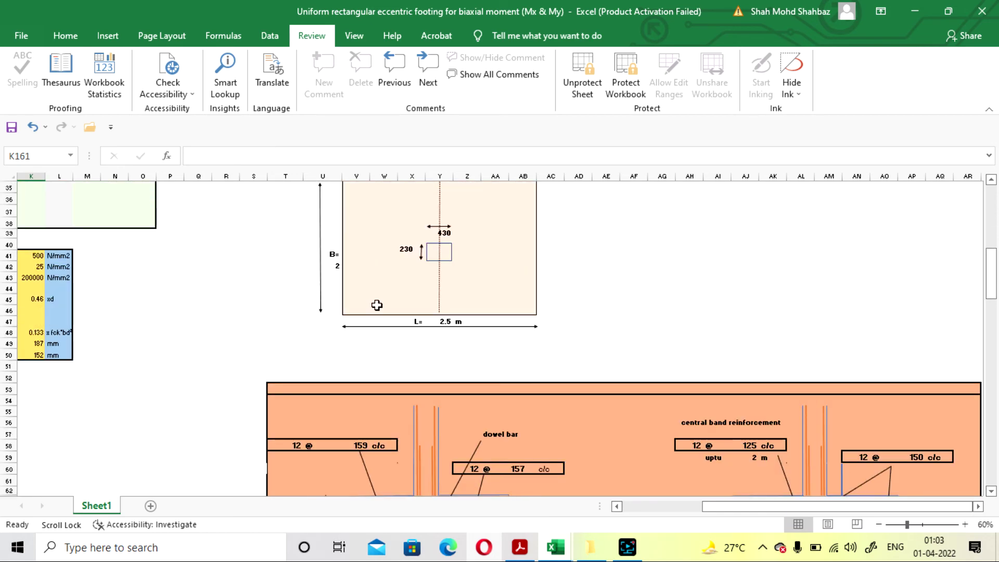
scroll(352, 289, down, 3)
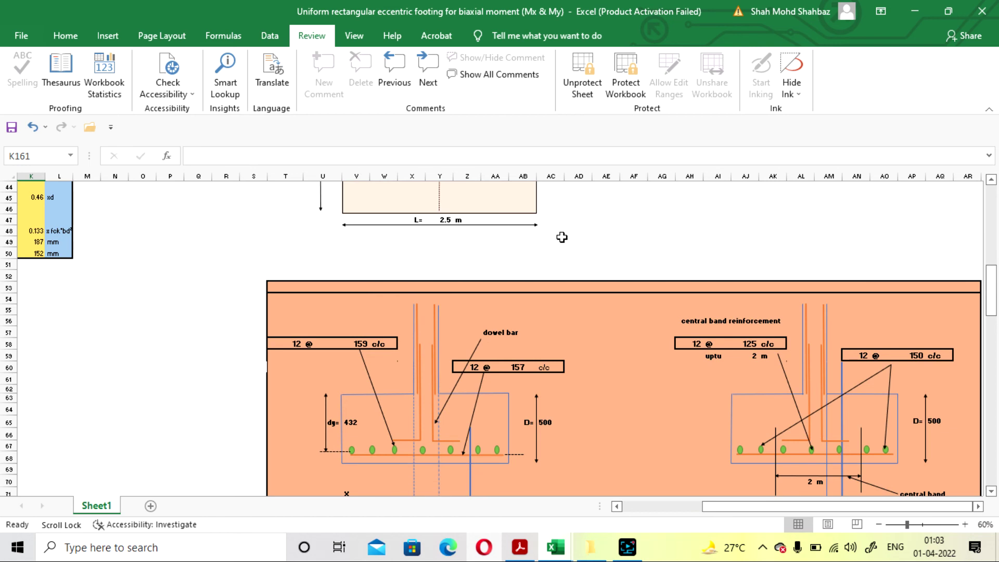
scroll(818, 278, down, 1)
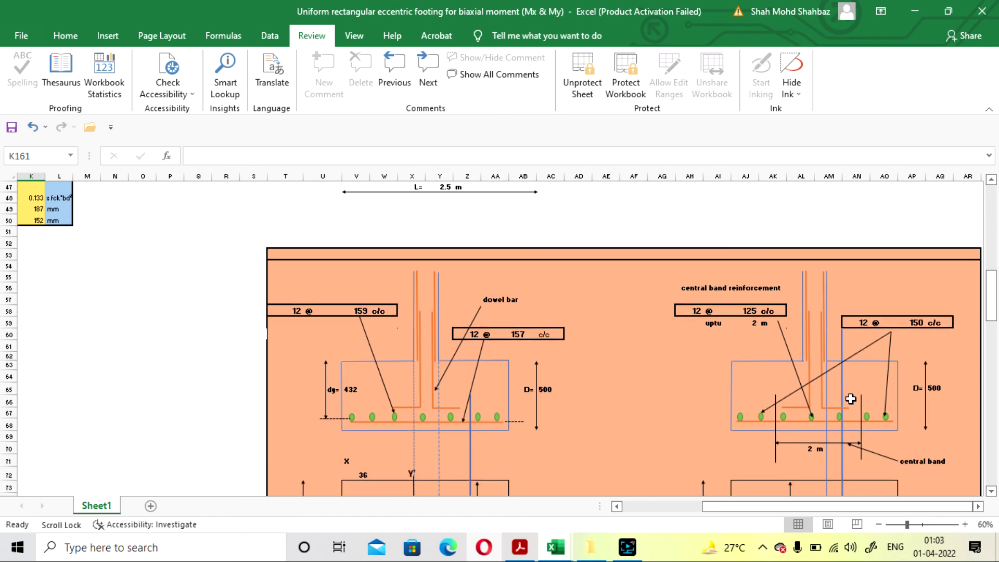
scroll(852, 400, down, 1)
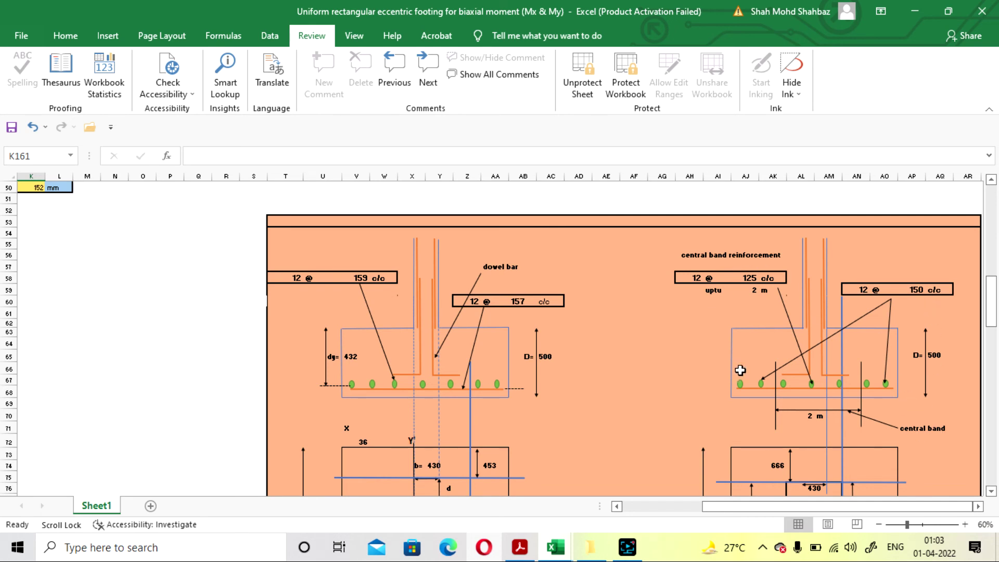
scroll(658, 401, up, 4)
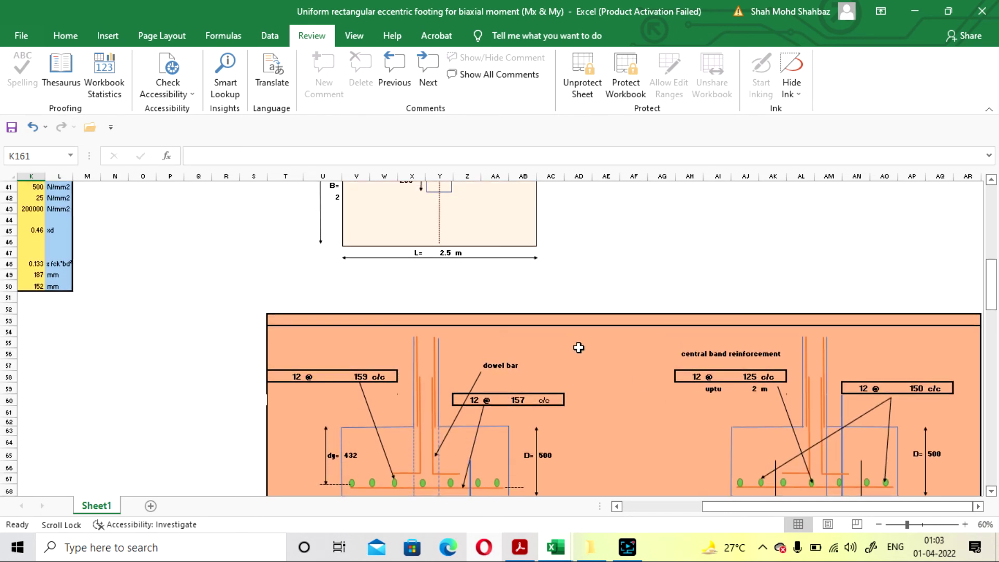
scroll(451, 328, up, 1)
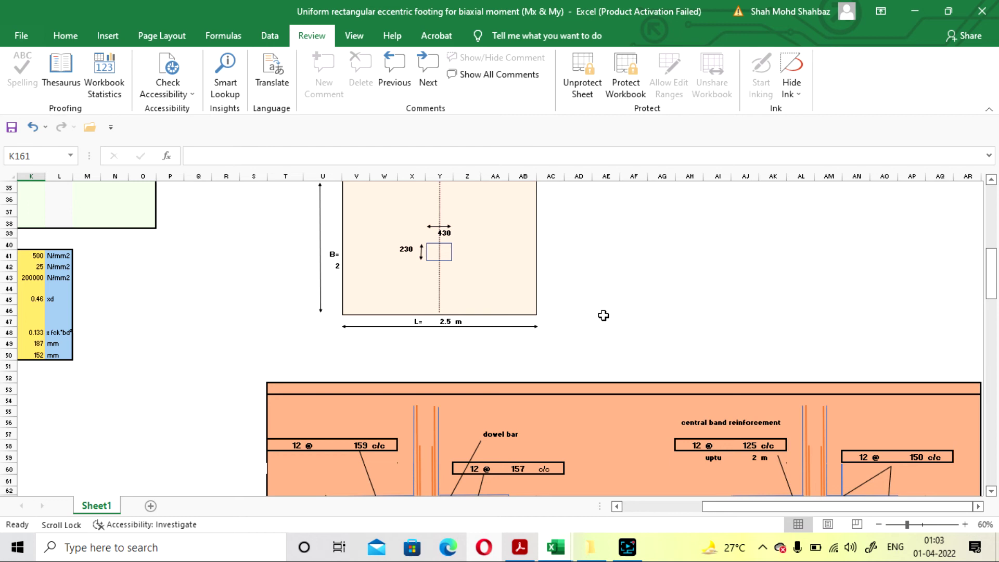
Shift the view left to columns A–AB so step 5's reinforcement calculations sit beside the drawings
scroll(649, 306, down, 4)
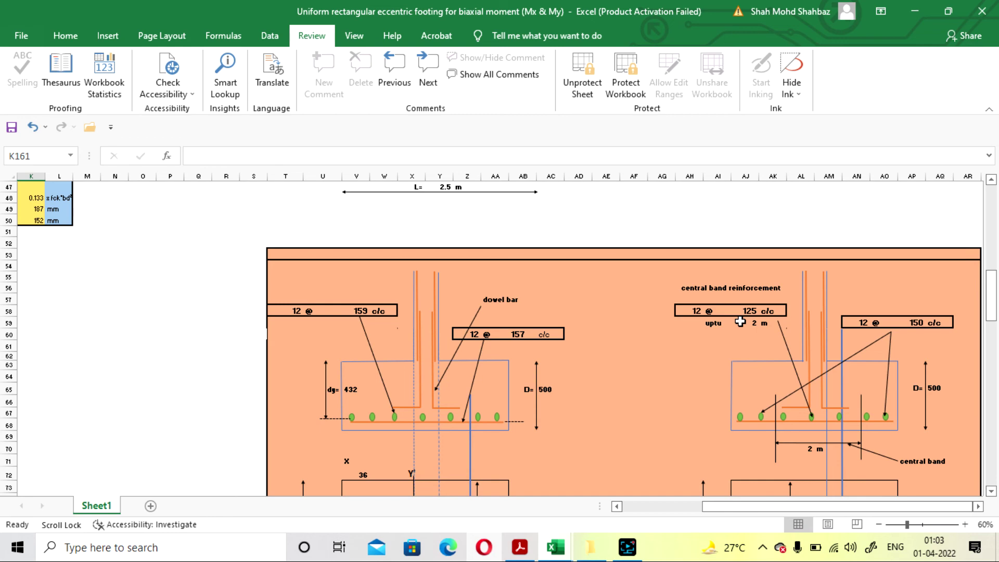
scroll(693, 348, down, 1)
scroll(530, 354, up, 3)
scroll(473, 283, down, 3)
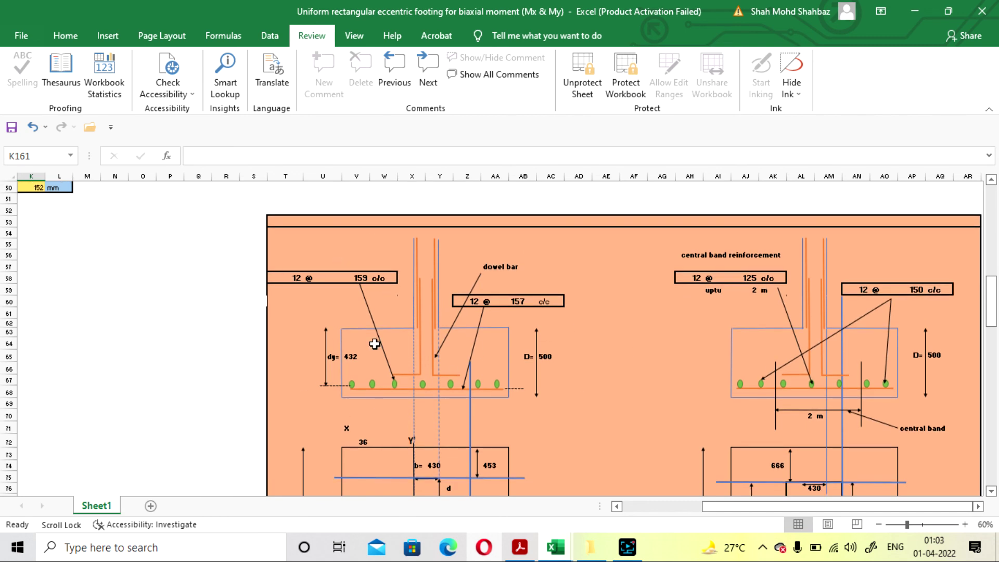
scroll(389, 318, down, 1)
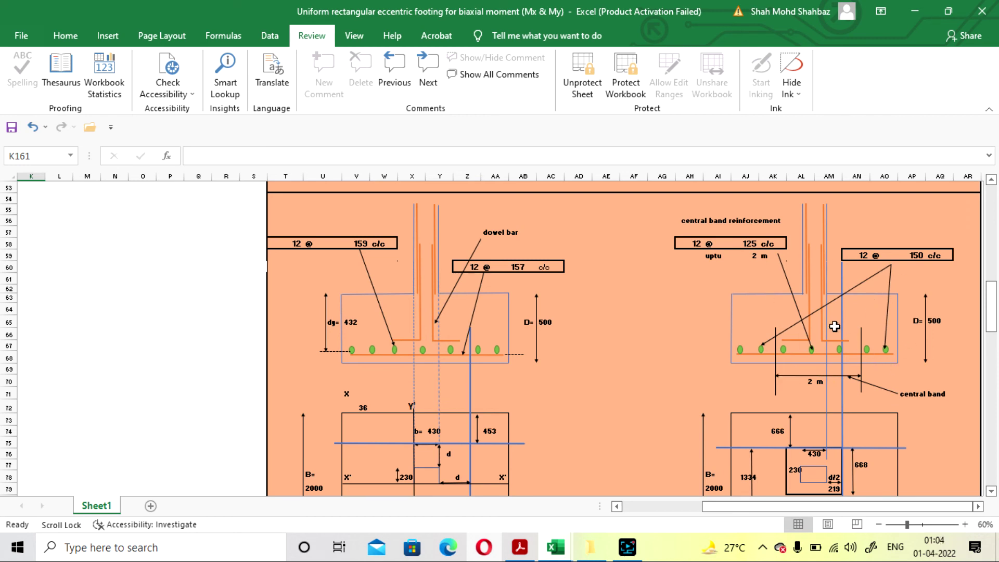
scroll(638, 370, down, 1)
scroll(638, 370, up, 1)
scroll(734, 273, down, 1)
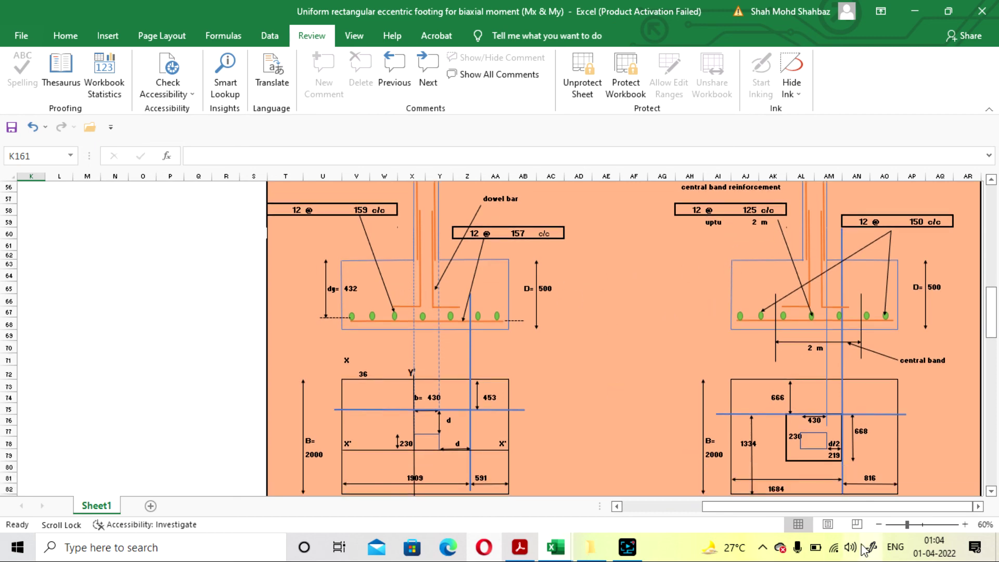
drag(820, 508, 741, 508)
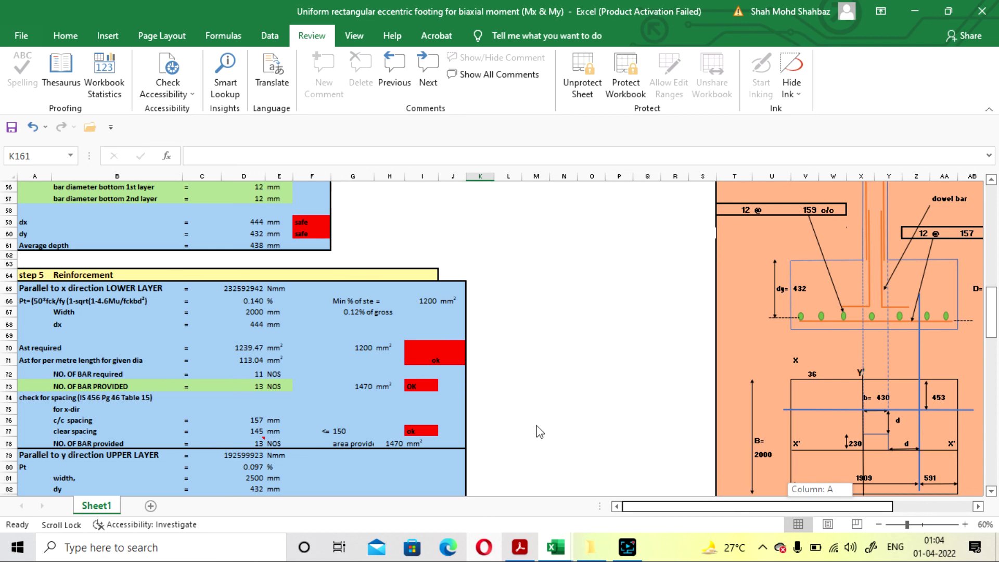
Bring up the screen recorder window over the footing design sheet
scroll(519, 407, up, 5)
scroll(519, 399, up, 13)
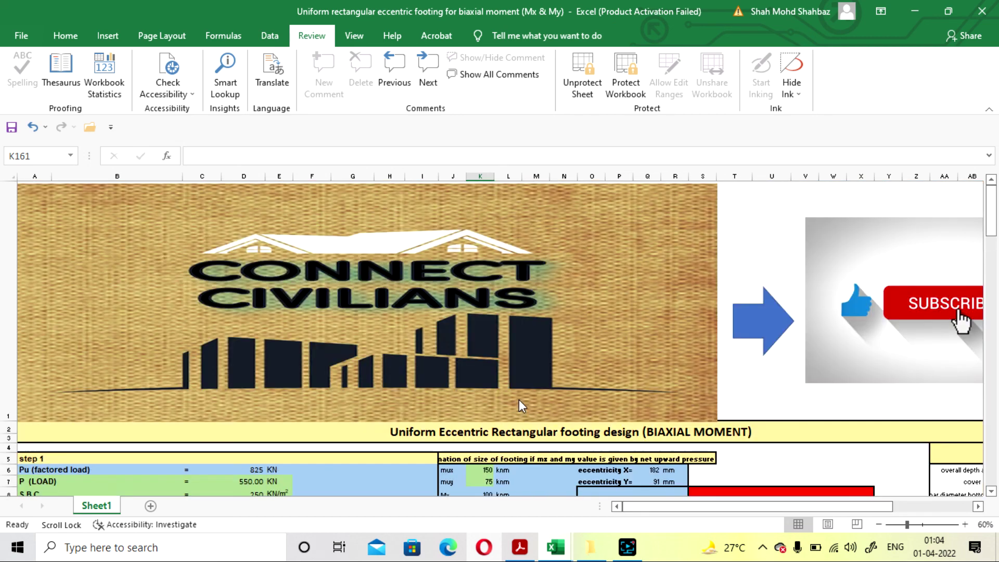
scroll(519, 398, down, 2)
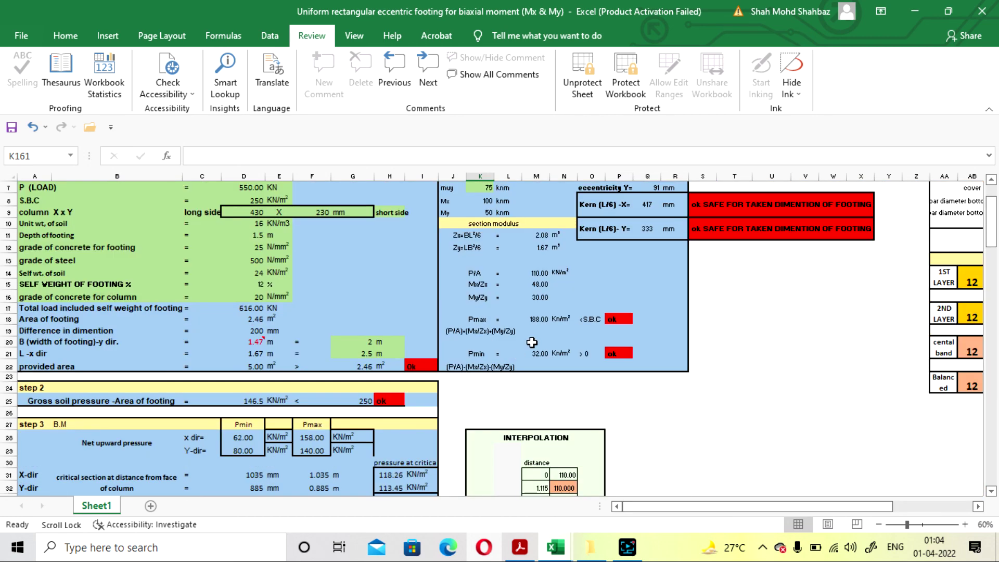
scroll(576, 353, down, 2)
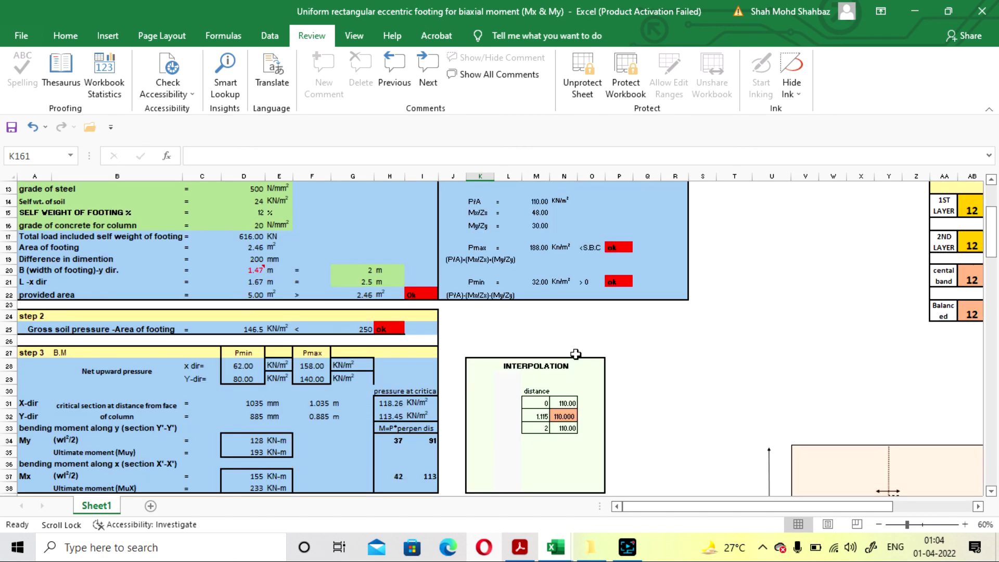
scroll(678, 420, up, 2)
click(628, 547)
click(632, 551)
click(634, 553)
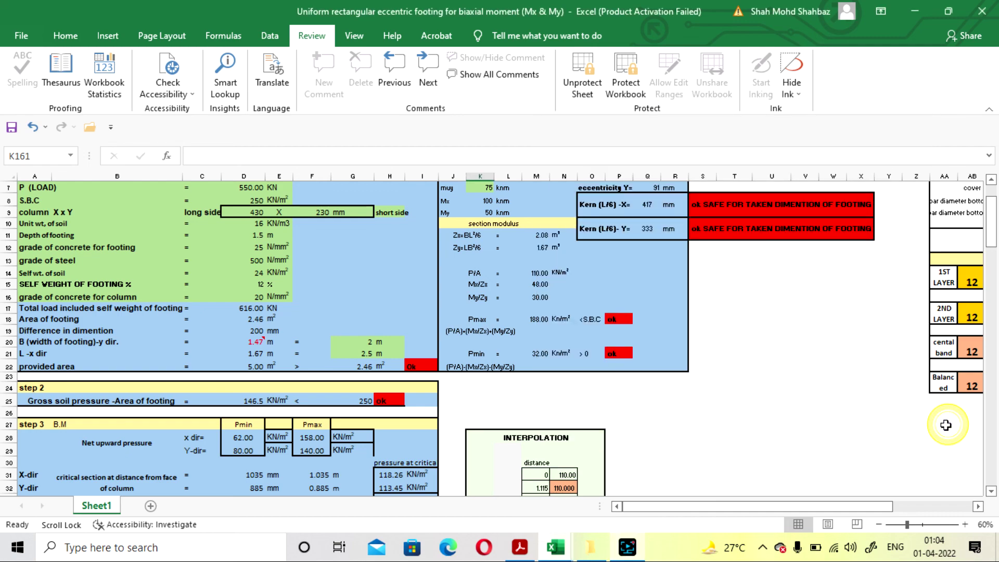
Scroll through steps 1–5 of the biaxial moment footing design
scroll(633, 370, down, 2)
scroll(632, 370, up, 5)
scroll(633, 367, down, 4)
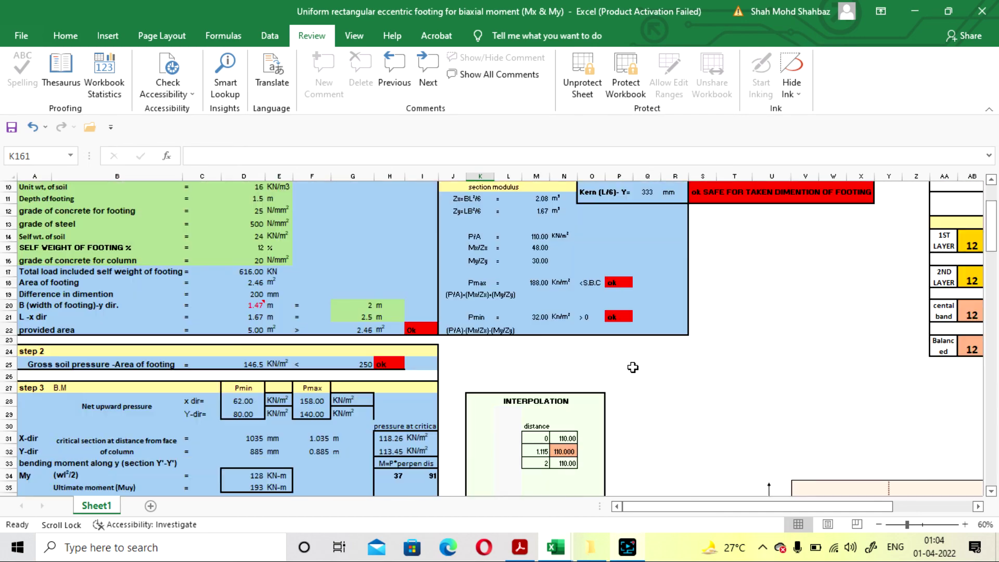
scroll(392, 281, up, 5)
scroll(274, 289, down, 1)
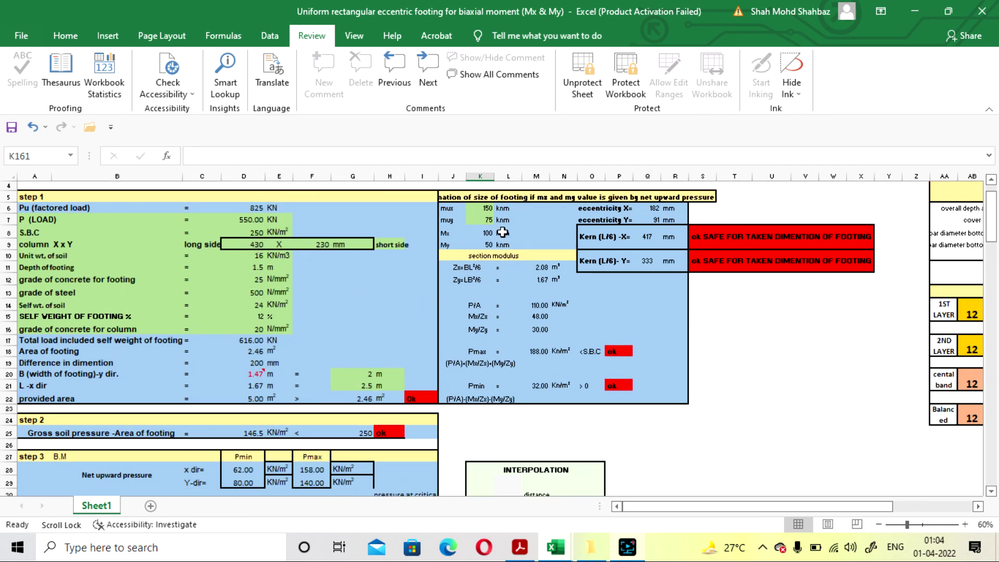
scroll(411, 343, down, 2)
scroll(664, 250, down, 2)
scroll(697, 261, up, 2)
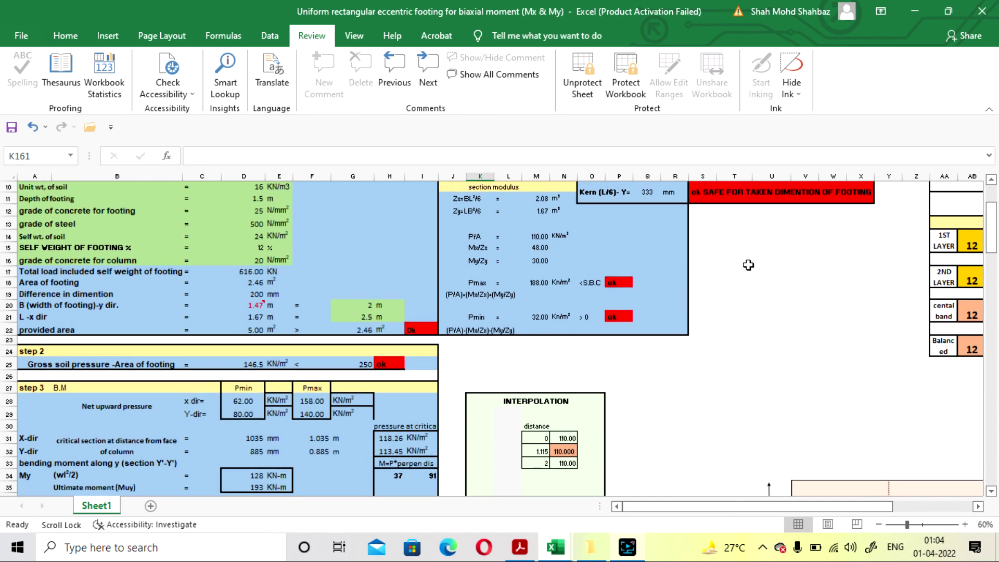
scroll(749, 262, up, 2)
scroll(692, 305, down, 1)
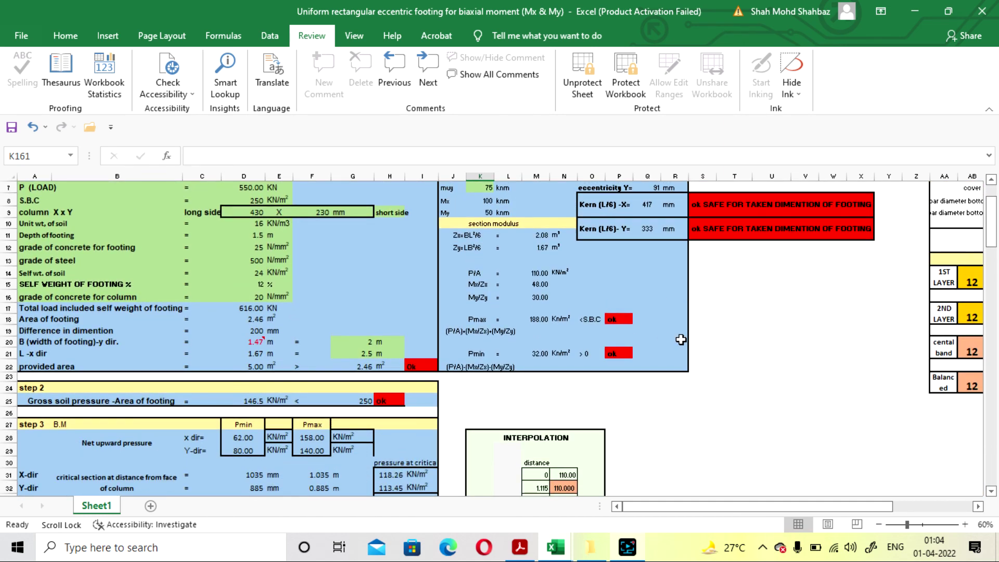
scroll(655, 332, down, 6)
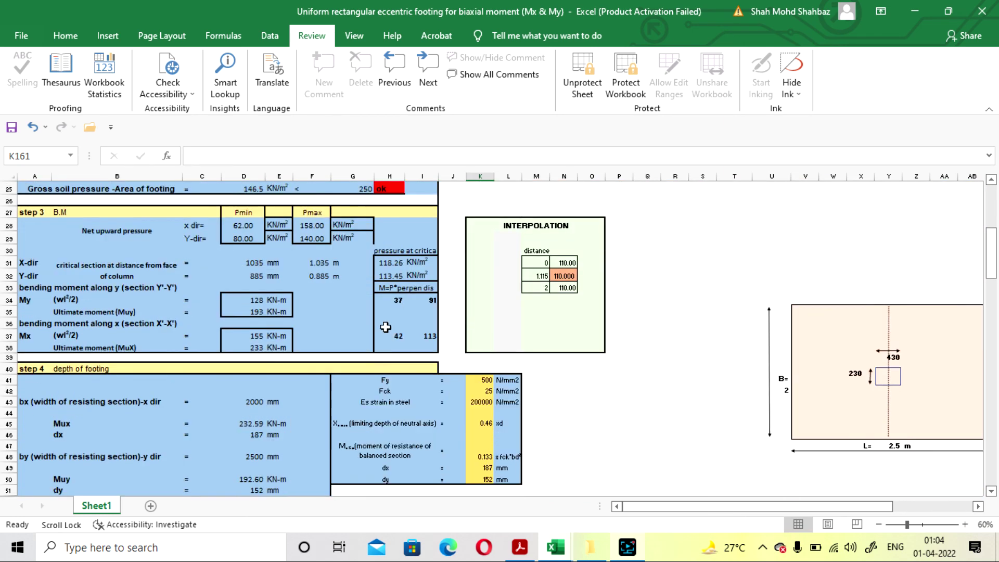
scroll(386, 327, down, 7)
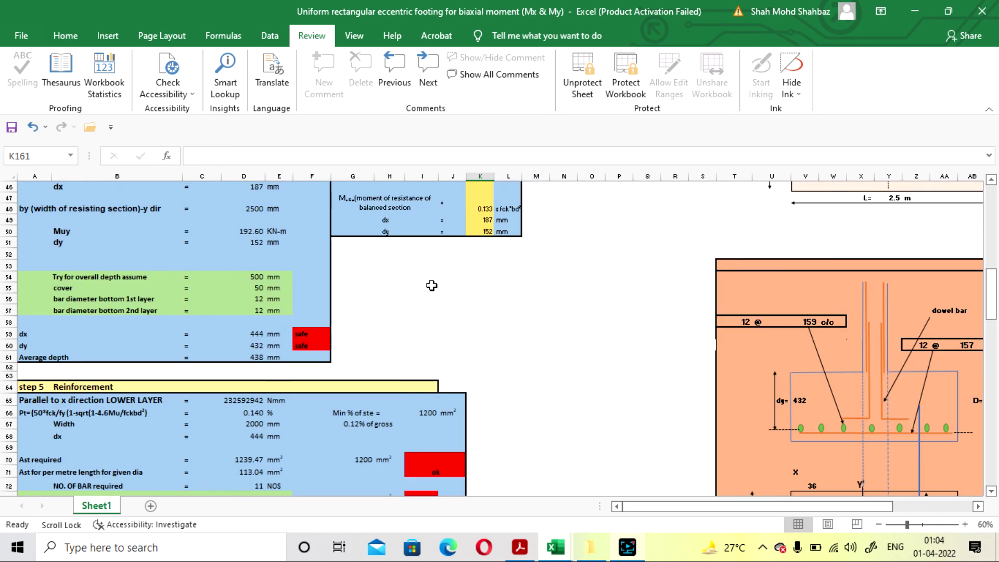
scroll(432, 286, down, 2)
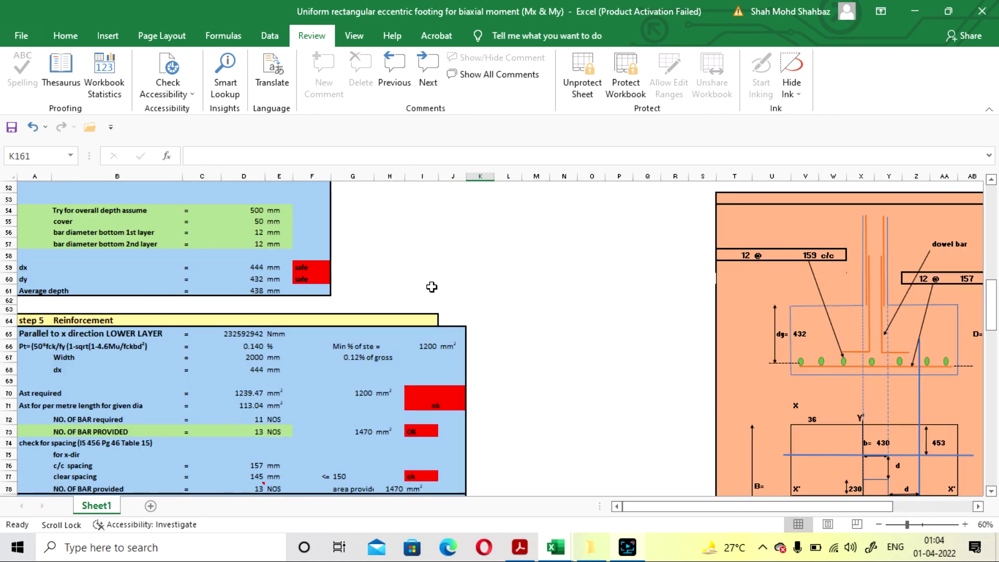
scroll(432, 286, down, 2)
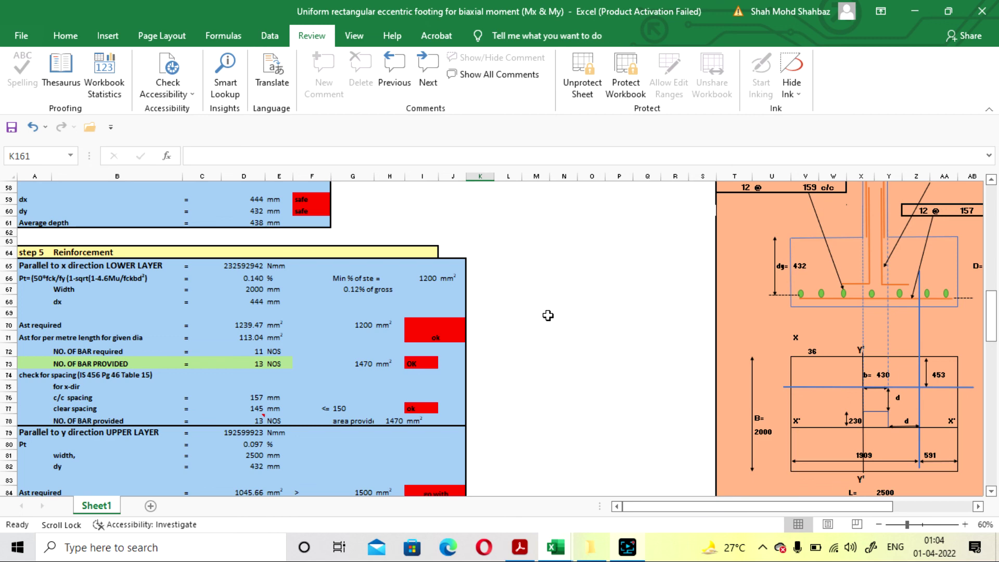
scroll(548, 315, down, 3)
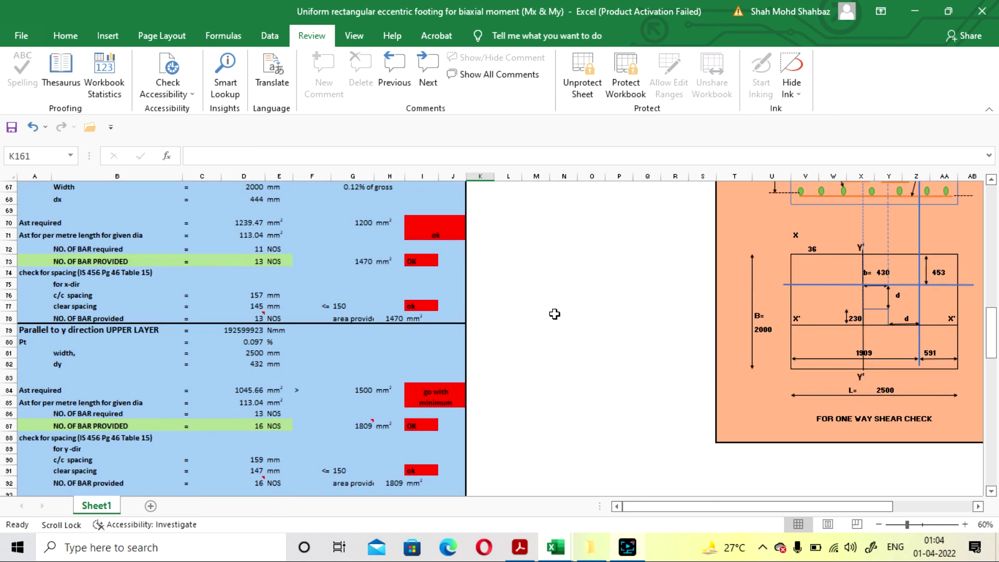
Go back up to row 1 showing the Connect Civilians banner and design title
scroll(565, 370, up, 20)
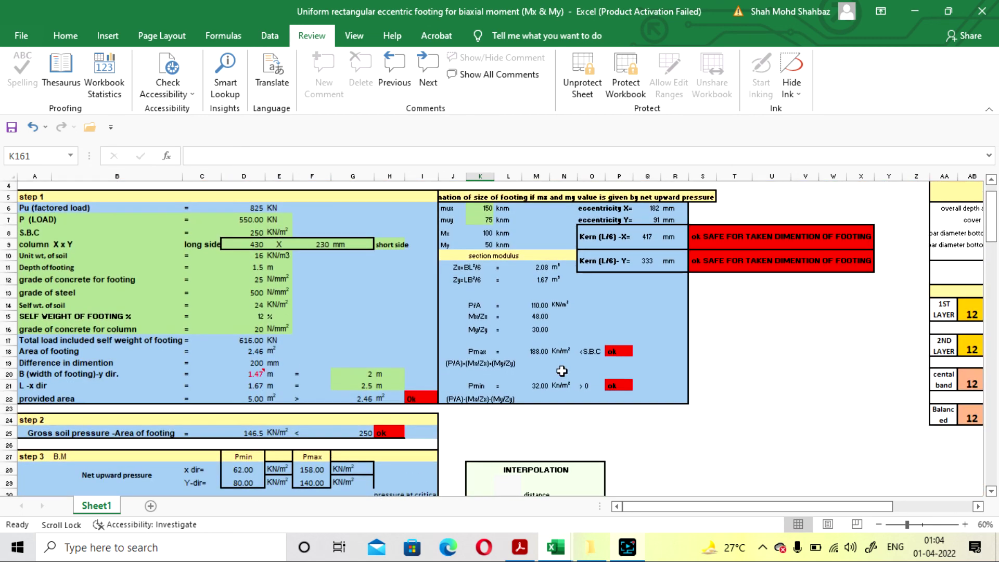
scroll(505, 325, up, 1)
scroll(500, 317, down, 2)
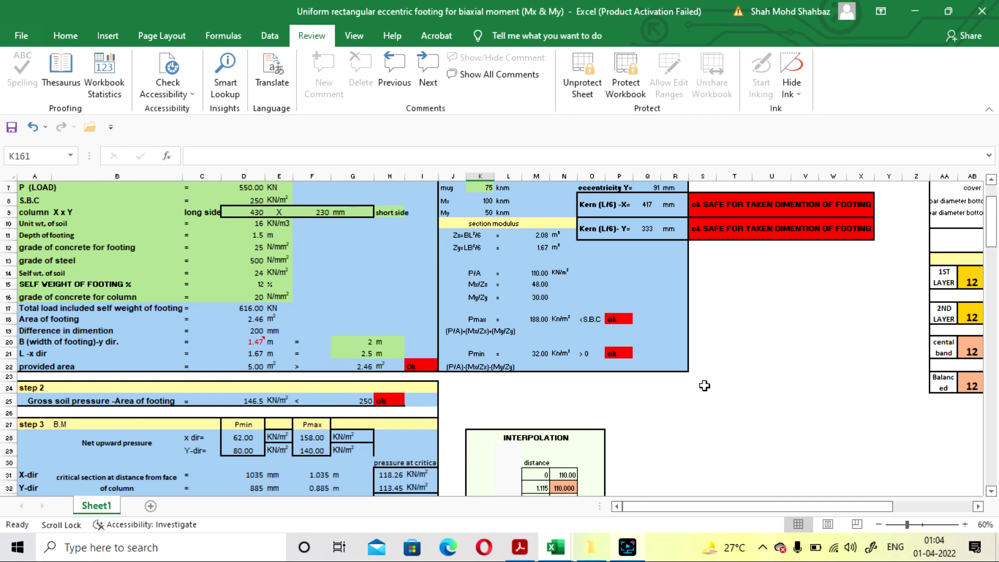
scroll(716, 385, up, 1)
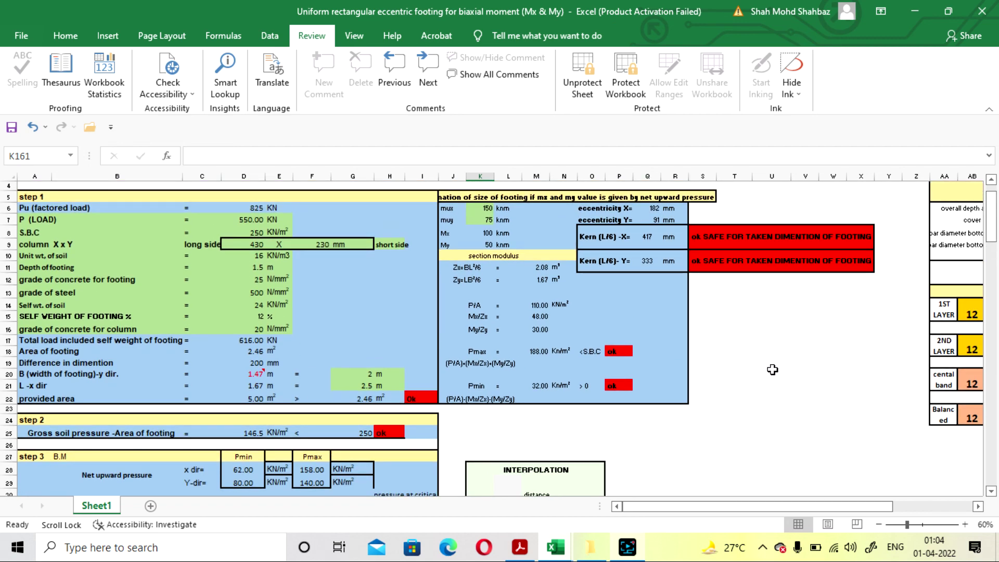
scroll(767, 369, up, 1)
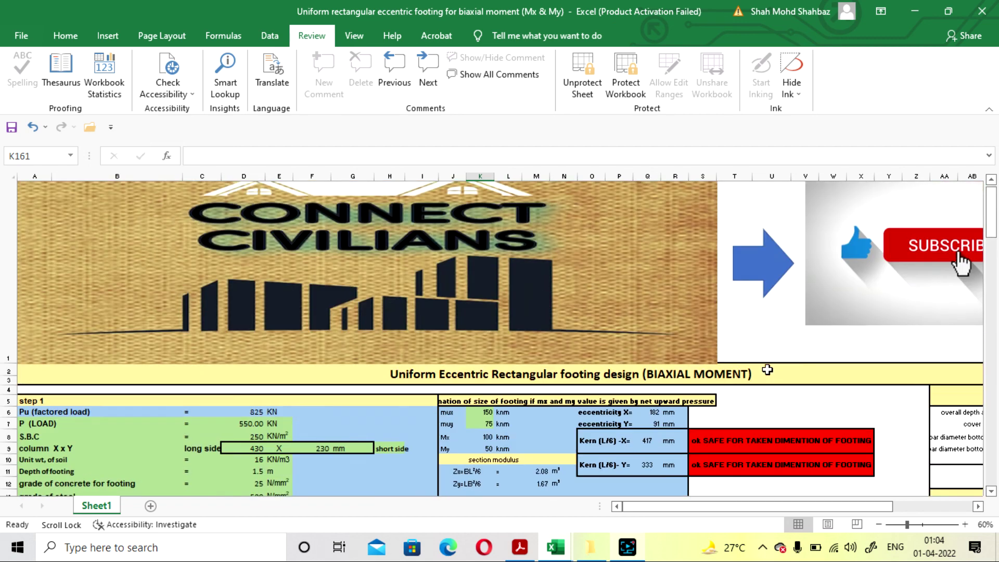
mouse_move(766, 507)
mouse_down()
mouse_move(790, 508)
mouse_move(762, 508)
mouse_up()
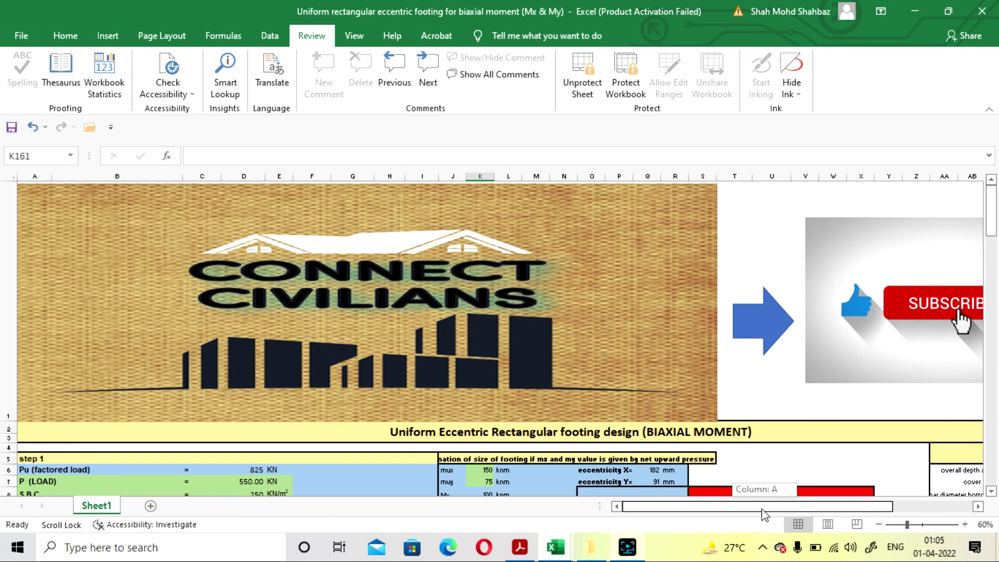